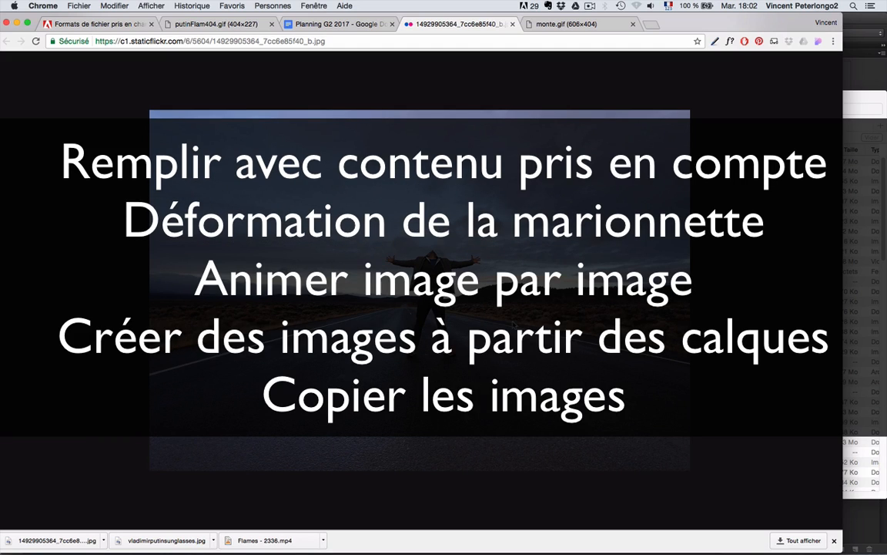
Save the photo of the man on the road to the Bureau folder as a JPEG image.
right_click(514, 325)
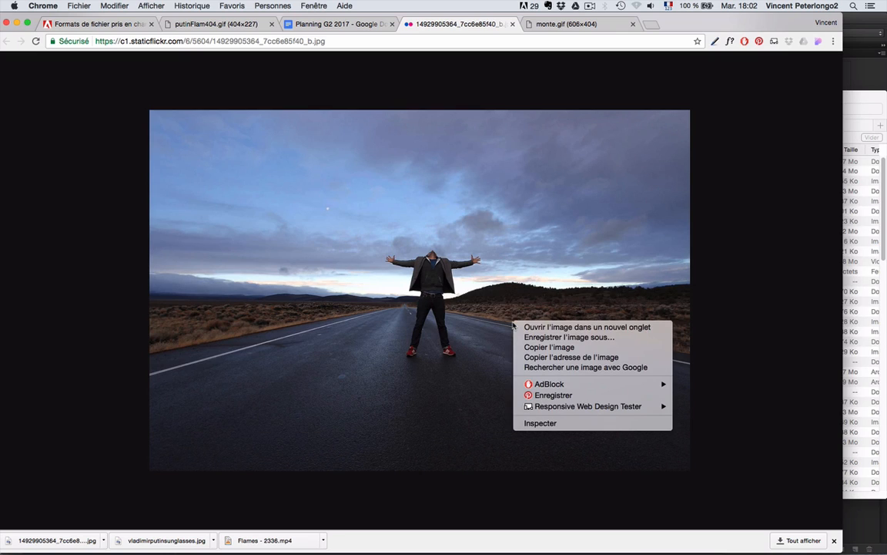
click(566, 339)
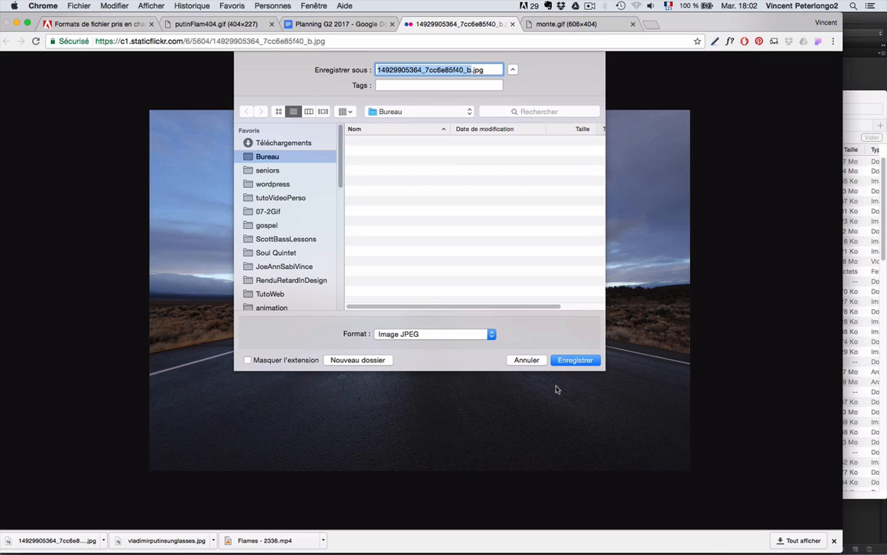
click(586, 360)
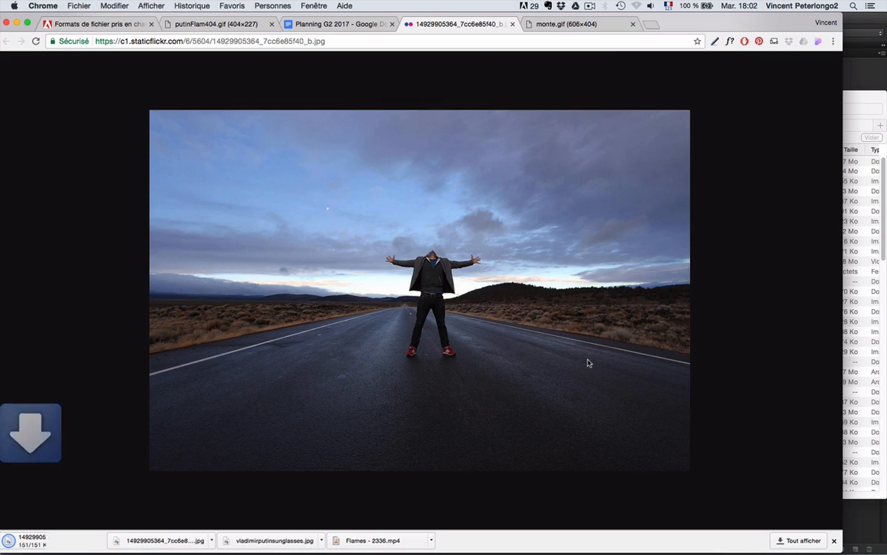
key(super+Tab)
key(super+Tab)
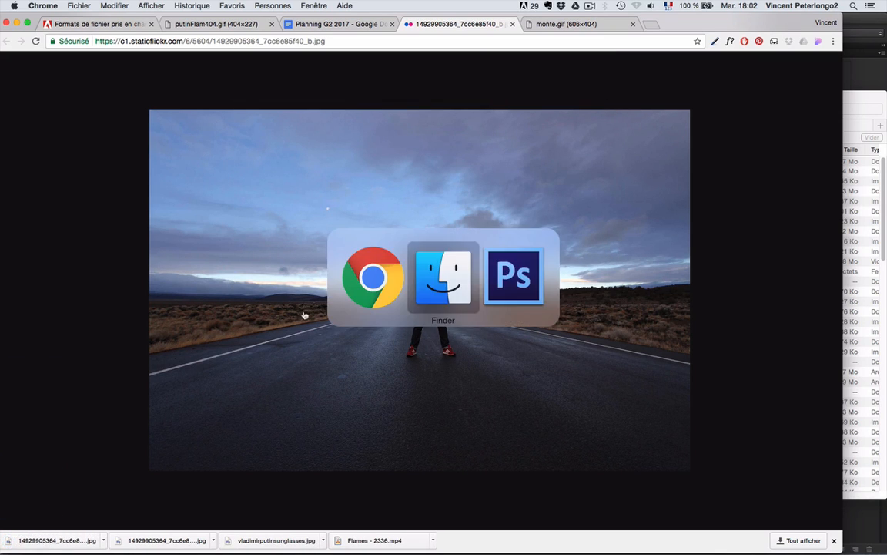
click(92, 6)
click(98, 28)
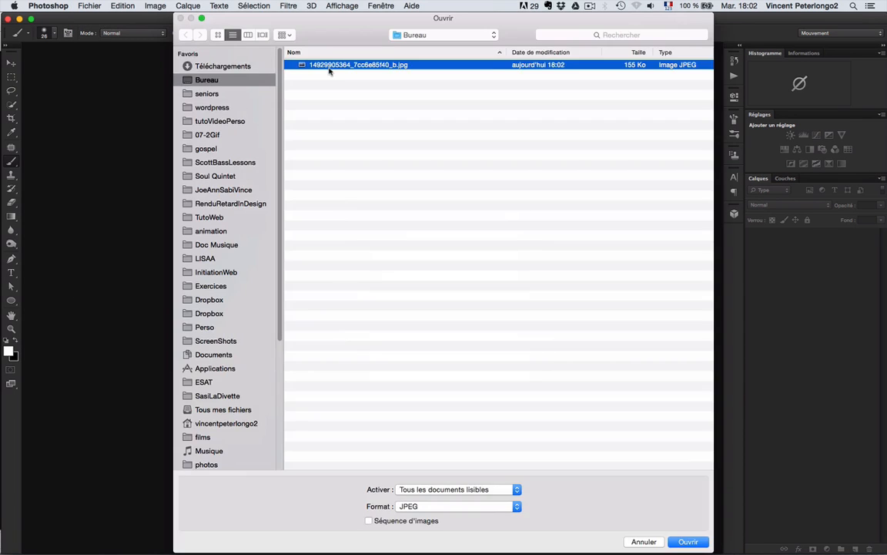
double_click(329, 67)
Save the document in the Bureau folder in Photoshop format under the name monte.psd.
click(89, 5)
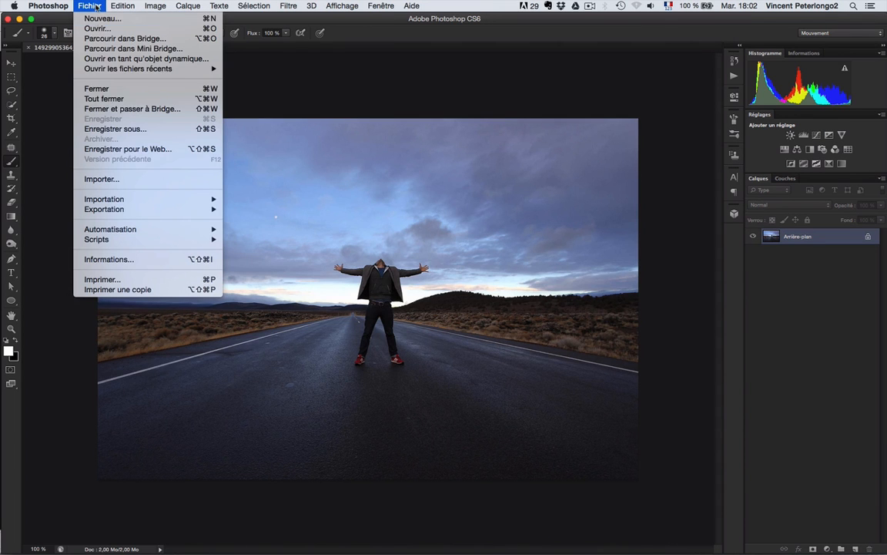
click(108, 133)
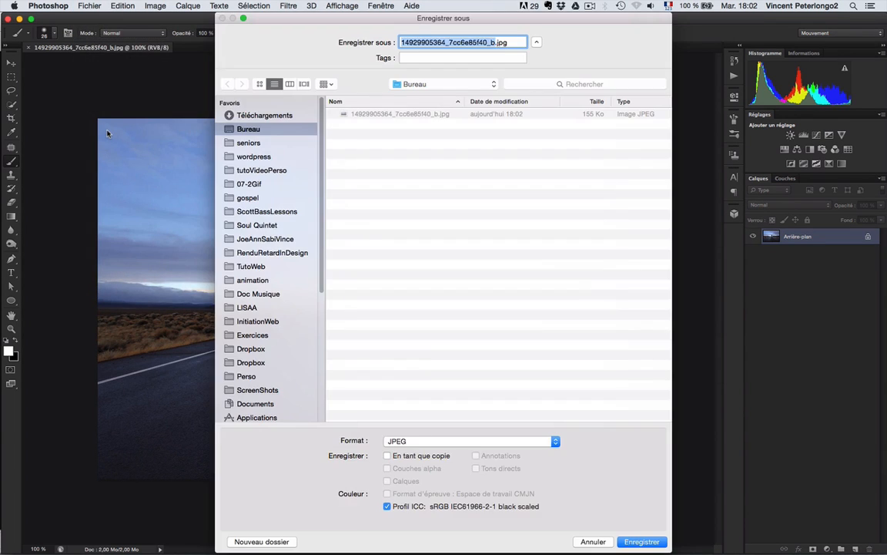
text(monte)
click(447, 441)
click(450, 404)
click(443, 442)
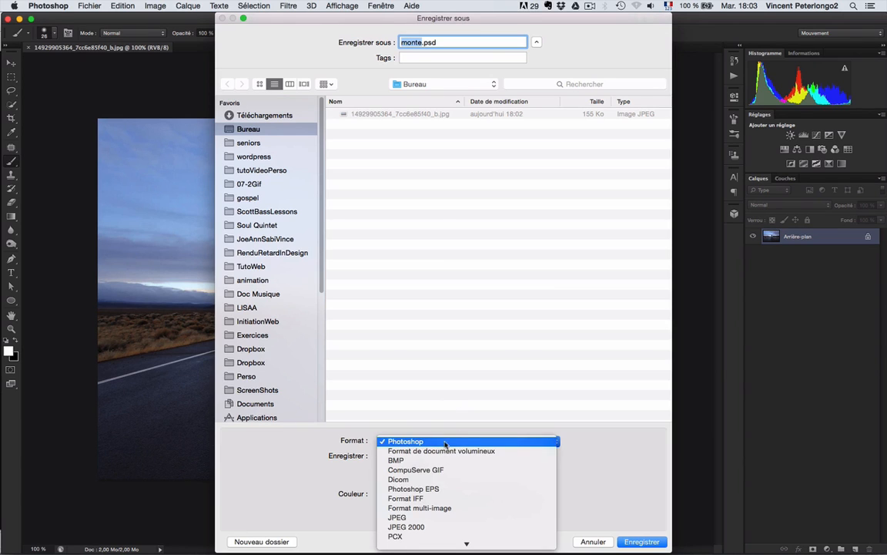
click(443, 442)
text(monte)
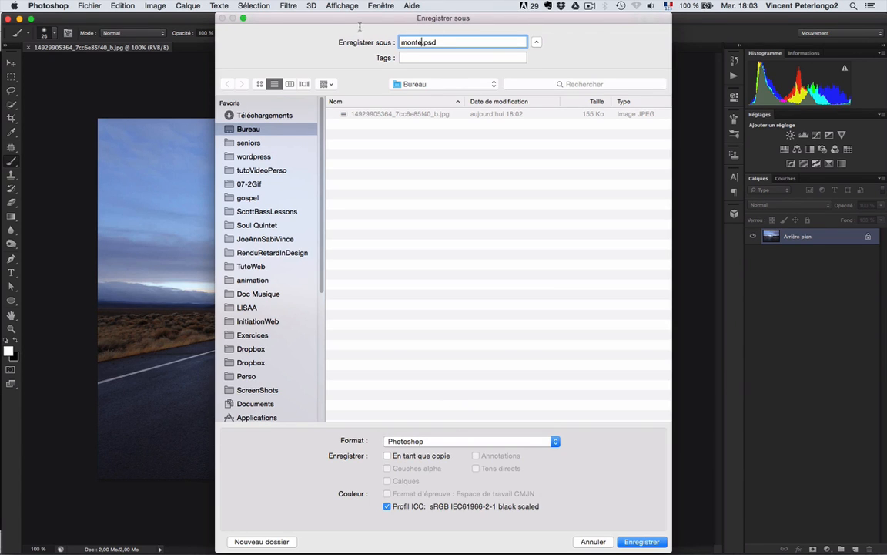
click(653, 544)
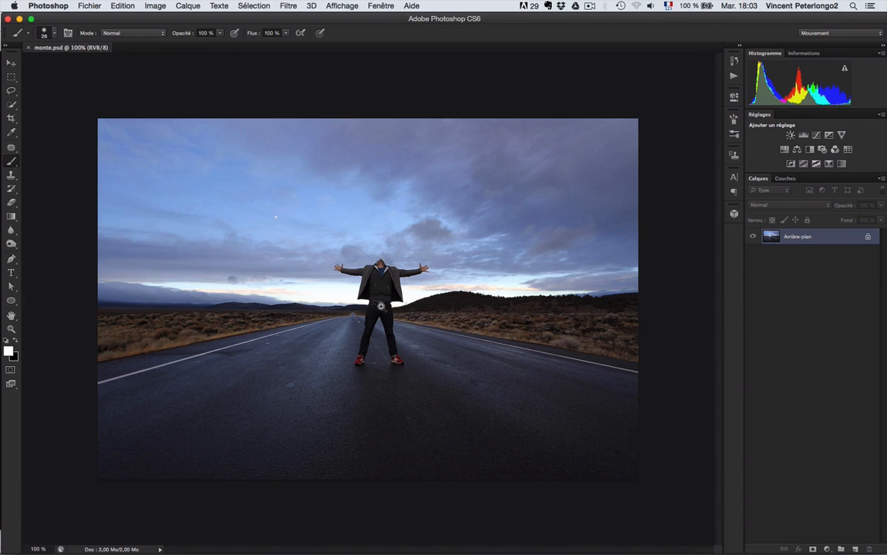
Select the whole man, from his outstretched hands to both red shoes, with the Quick Selection tool.
super+click(382, 304)
super+click(382, 304)
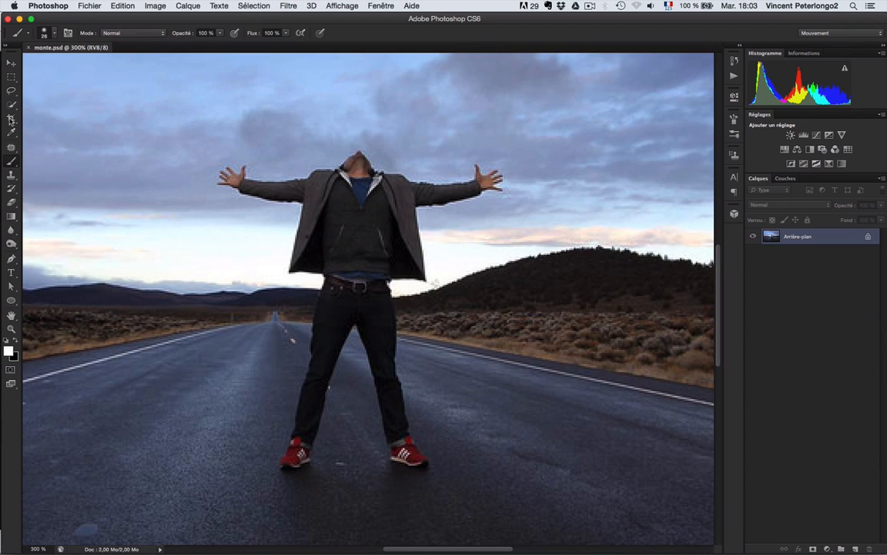
click(11, 104)
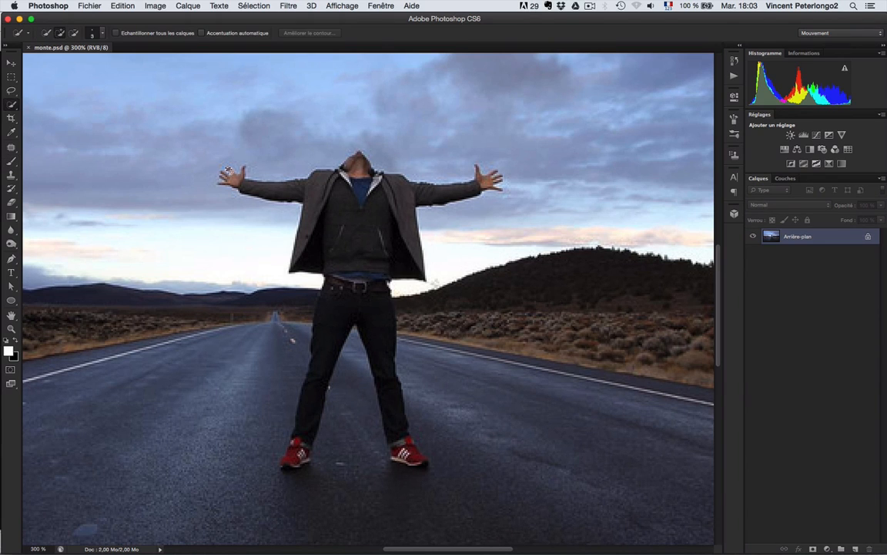
mouse_move(230, 171)
mouse_down()
mouse_move(315, 182)
mouse_move(351, 168)
mouse_move(451, 188)
mouse_move(496, 183)
mouse_move(375, 231)
mouse_move(359, 285)
mouse_move(338, 297)
mouse_move(286, 466)
mouse_move(435, 282)
mouse_move(305, 466)
mouse_up()
drag(399, 436, 424, 465)
alt+click(306, 468)
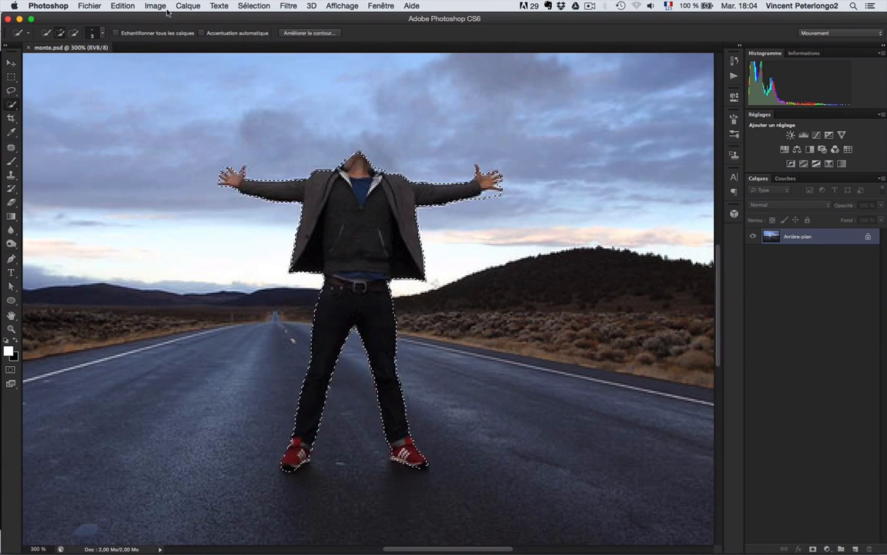
Copy the selected man and paste him onto a new layer.
click(123, 6)
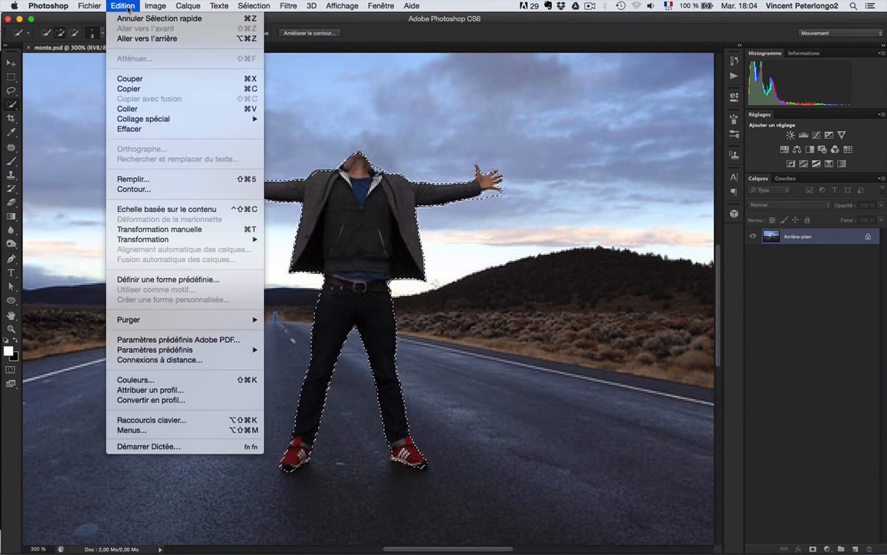
click(133, 89)
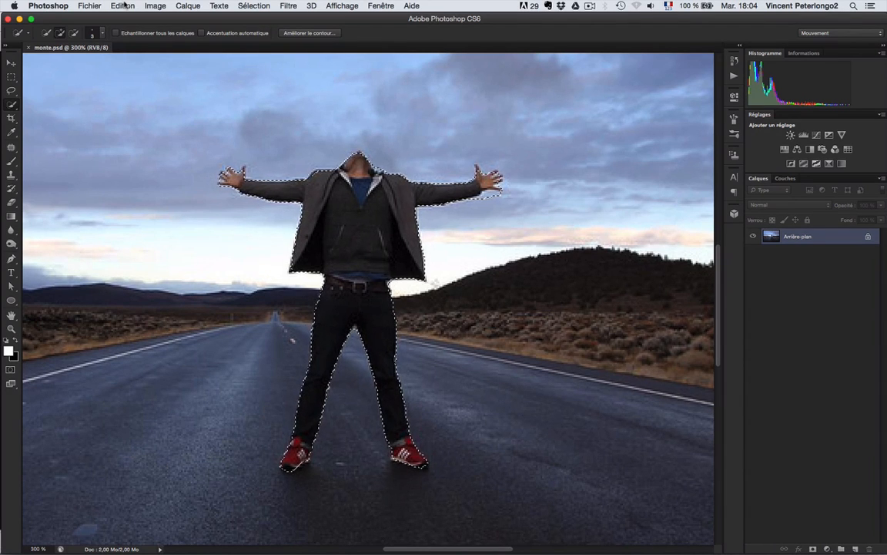
click(122, 5)
click(128, 109)
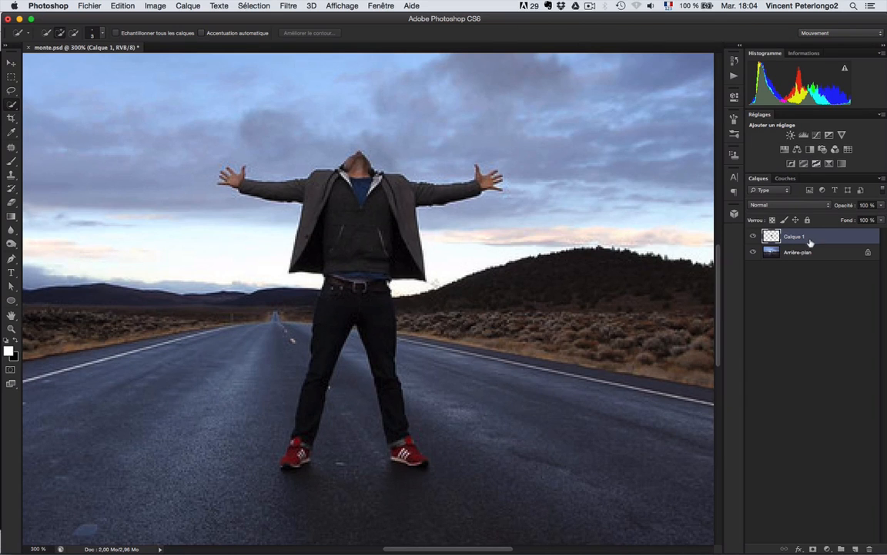
Rename the pasted man's layer perso1 and hide it, leaving only the Arrière-plan layer visible.
click(753, 253)
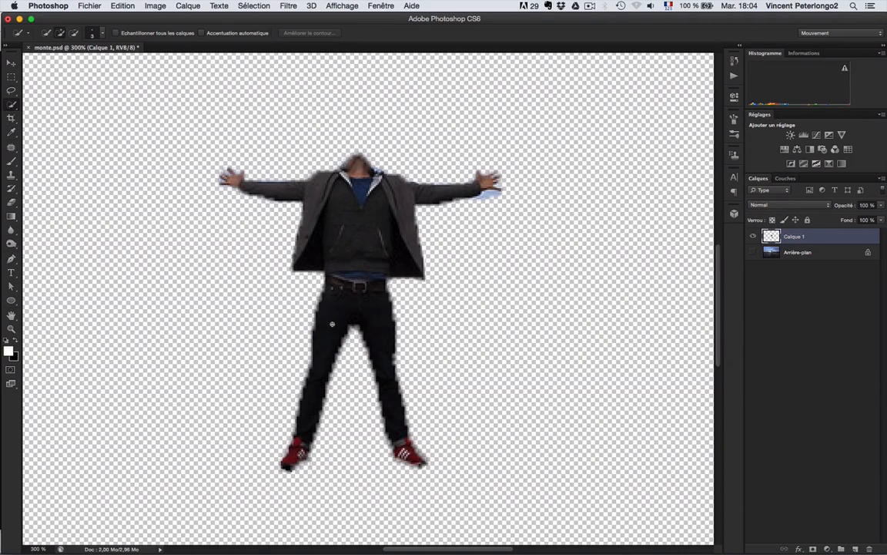
double_click(795, 236)
text(perso1)
key(Return)
click(755, 238)
click(755, 253)
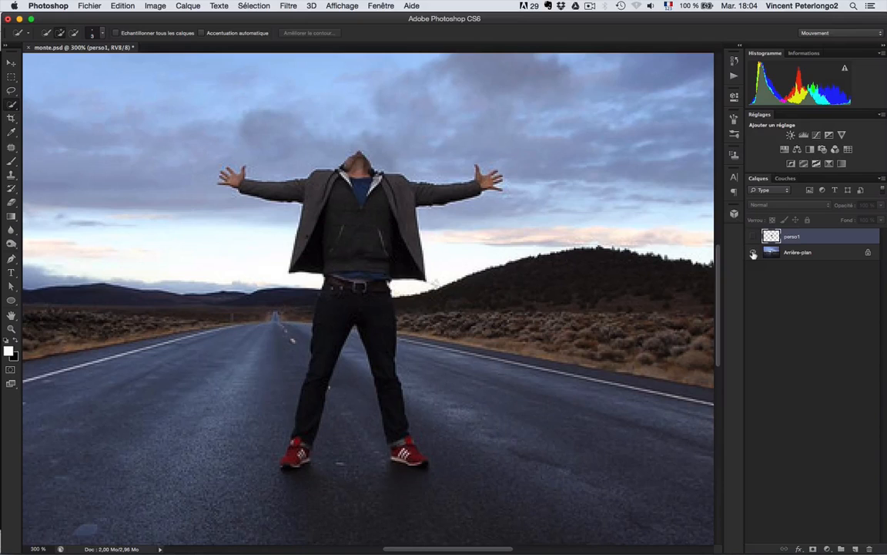
Load the outline of the perso1 layer's content as a selection.
key(super+1)
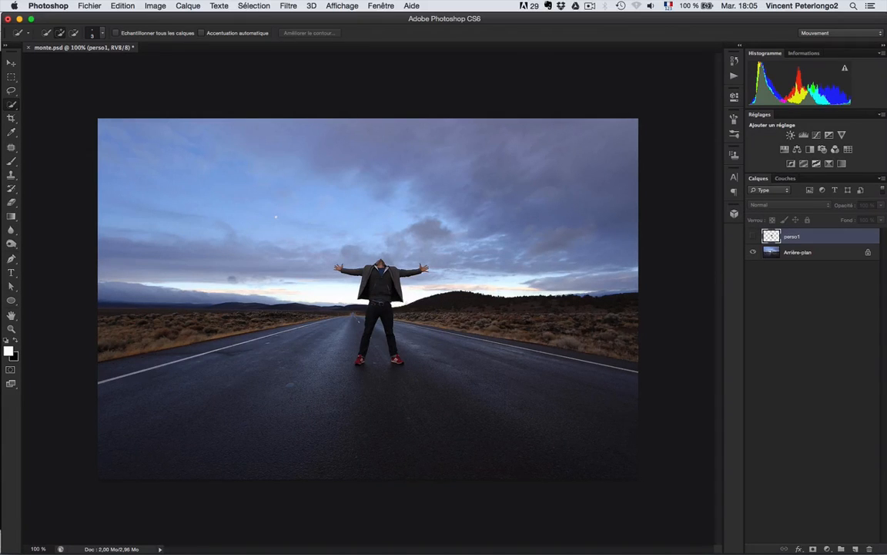
drag(886, 255, 483, 420)
key(super)
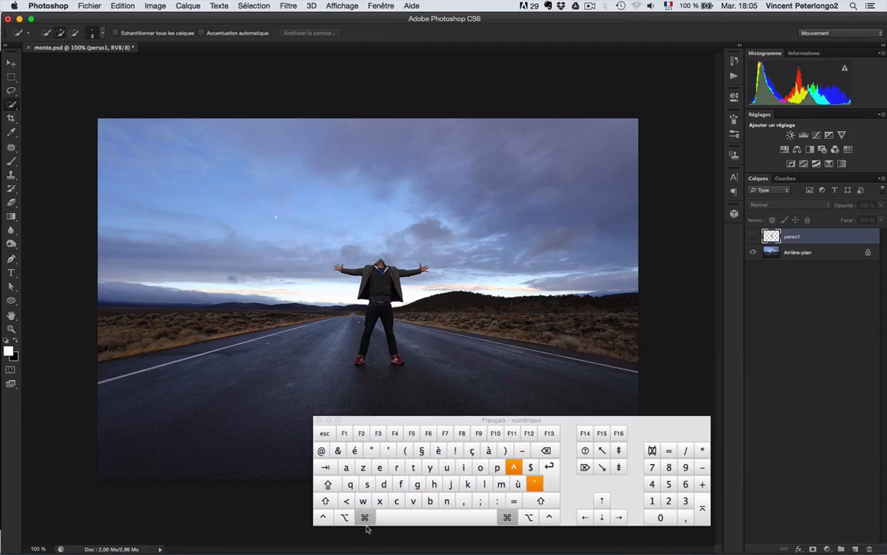
super+click(773, 239)
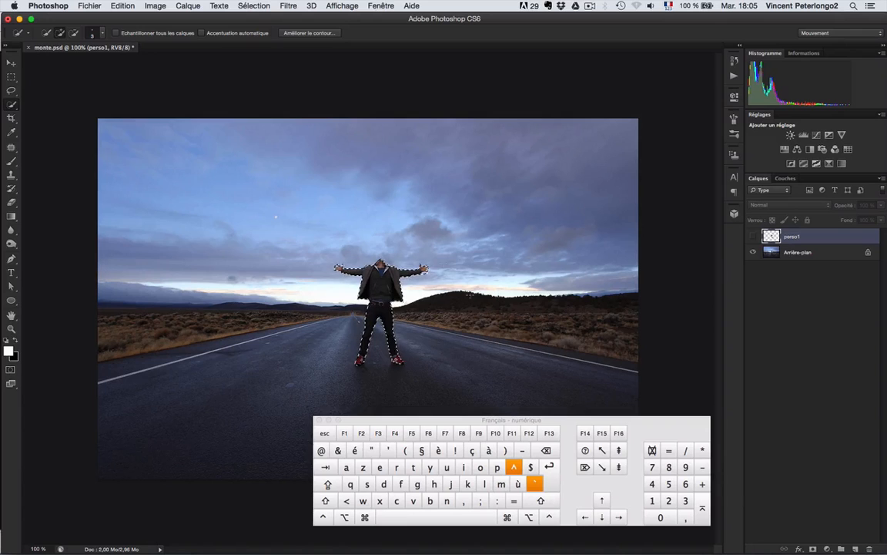
drag(429, 425, 609, 450)
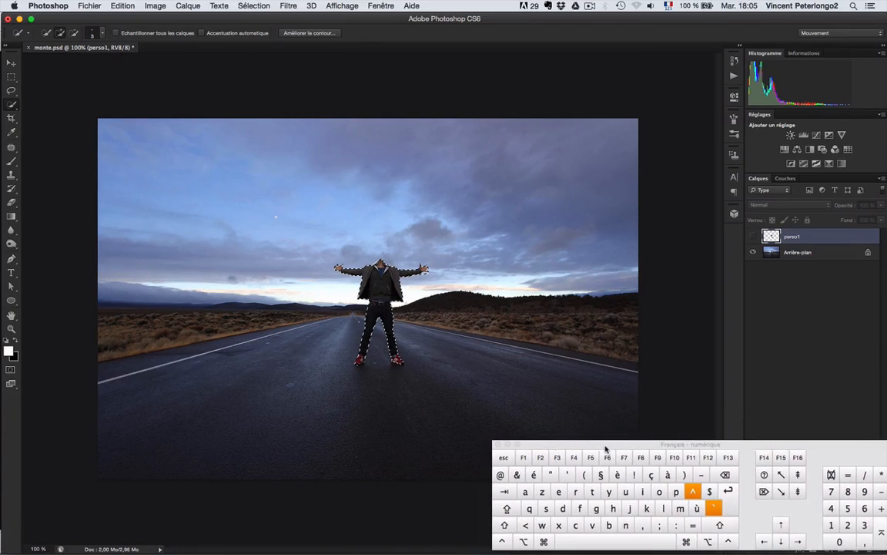
Expand the man-shaped selection by 3 pixels.
click(250, 7)
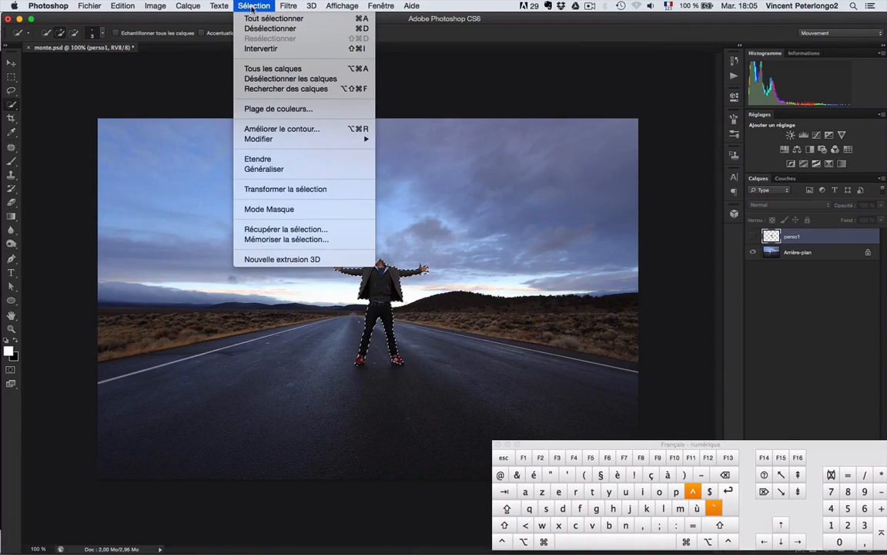
mouse_move(286, 138)
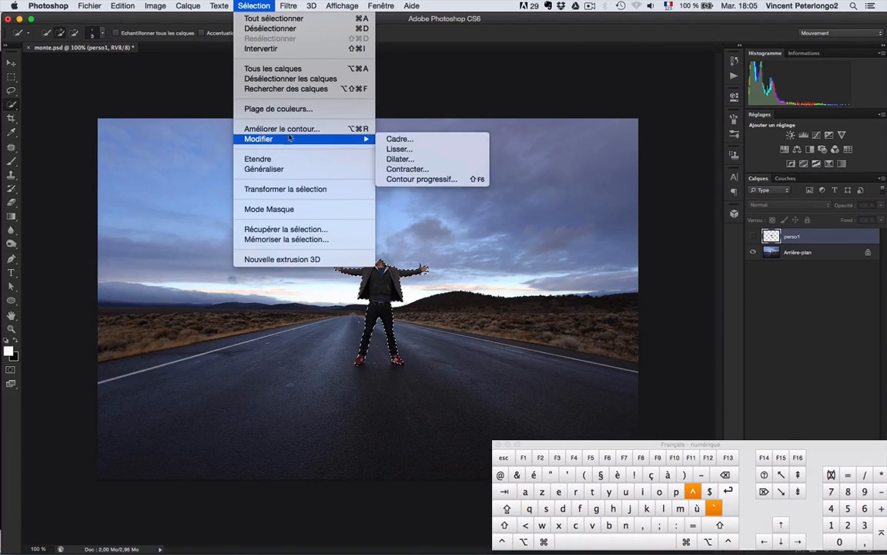
click(400, 160)
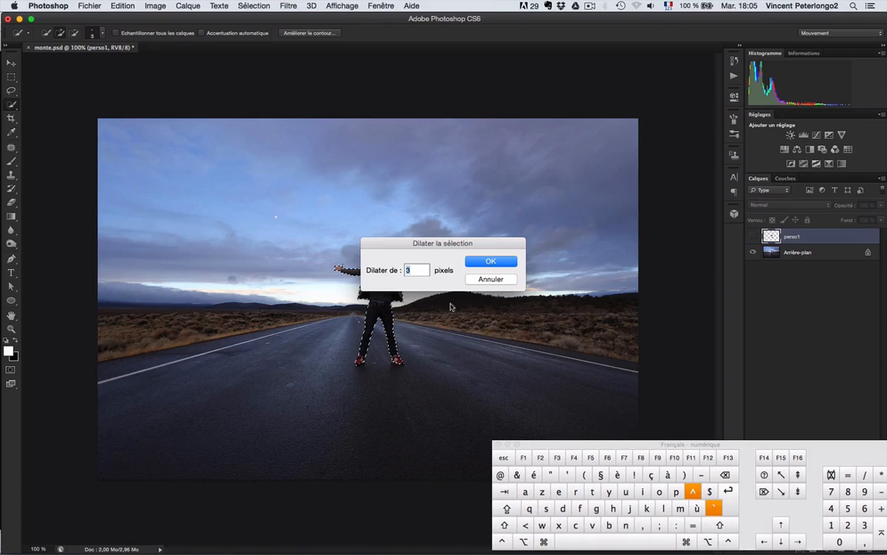
click(492, 261)
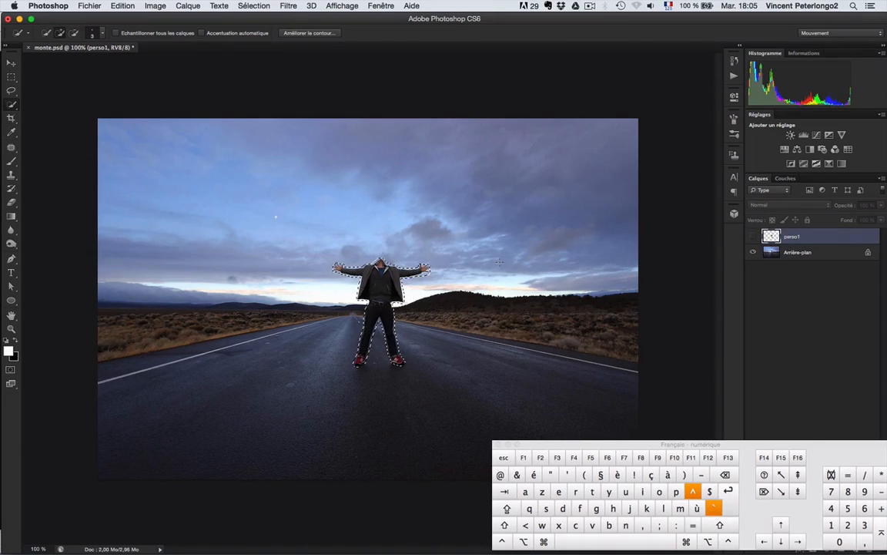
Fill the selected area of the Arrière-plan layer with Contenu pris en compte, Normal mode, 100% opacity, to remove the man.
click(805, 253)
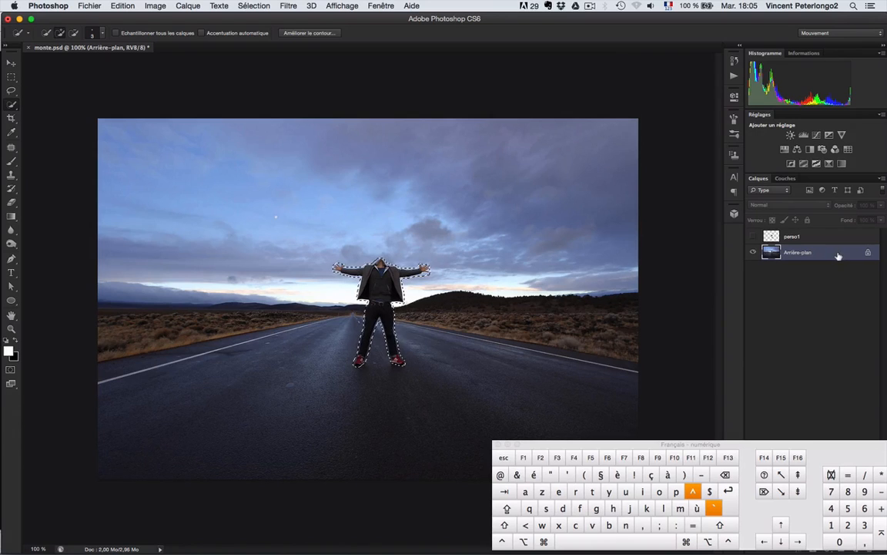
click(131, 6)
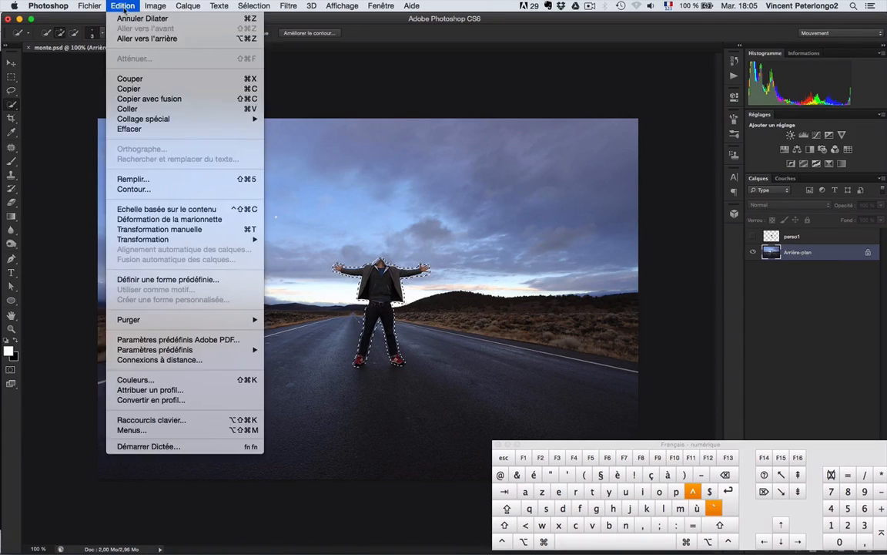
click(124, 160)
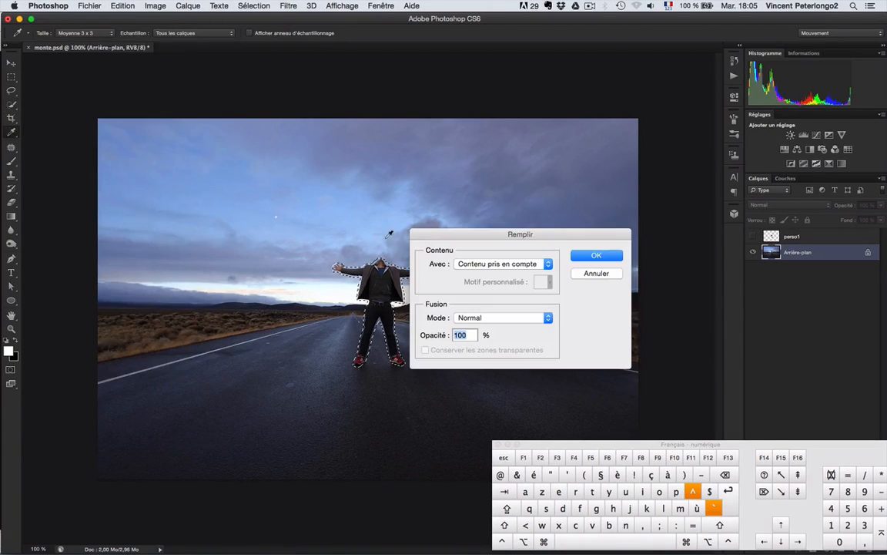
click(468, 264)
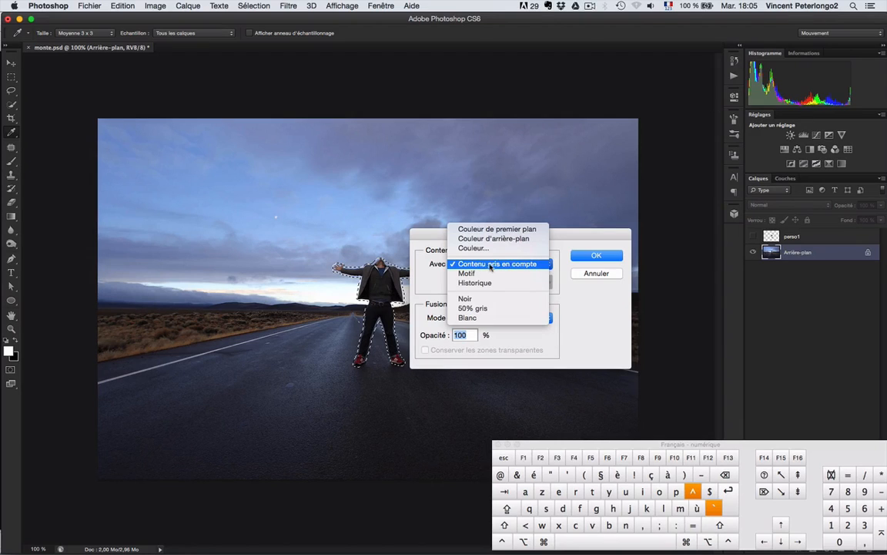
click(505, 263)
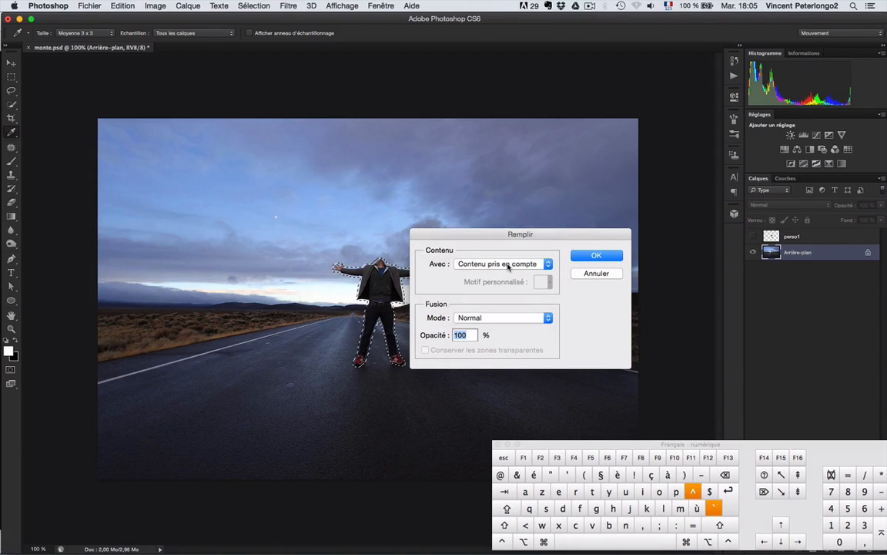
click(595, 255)
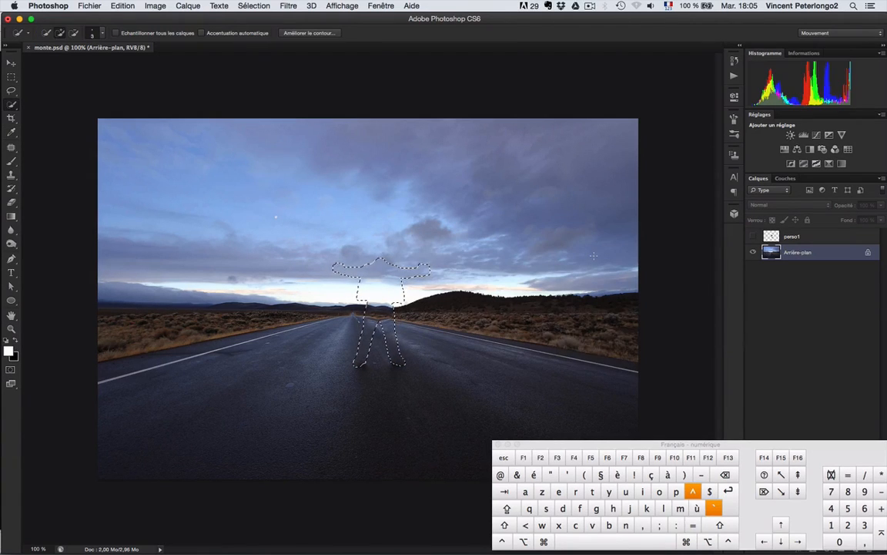
Deselect the man-shaped area on the filled background.
click(251, 6)
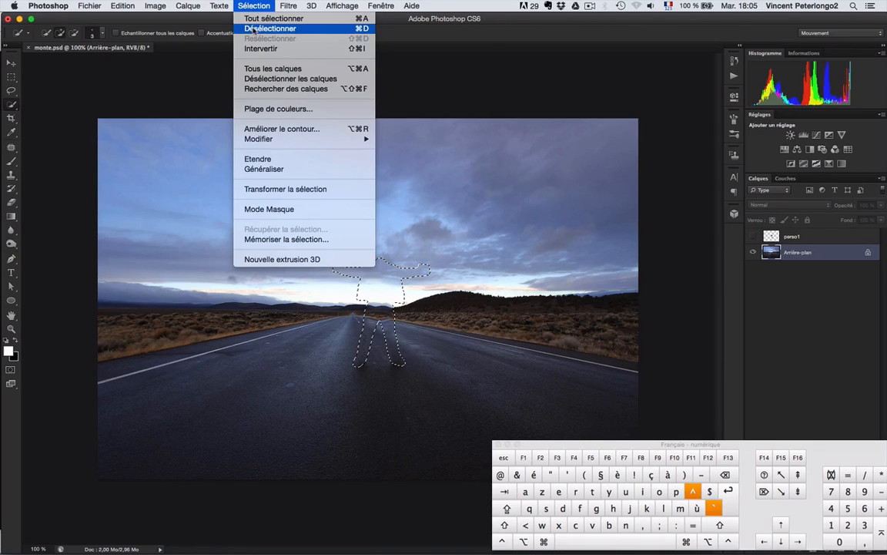
click(239, 3)
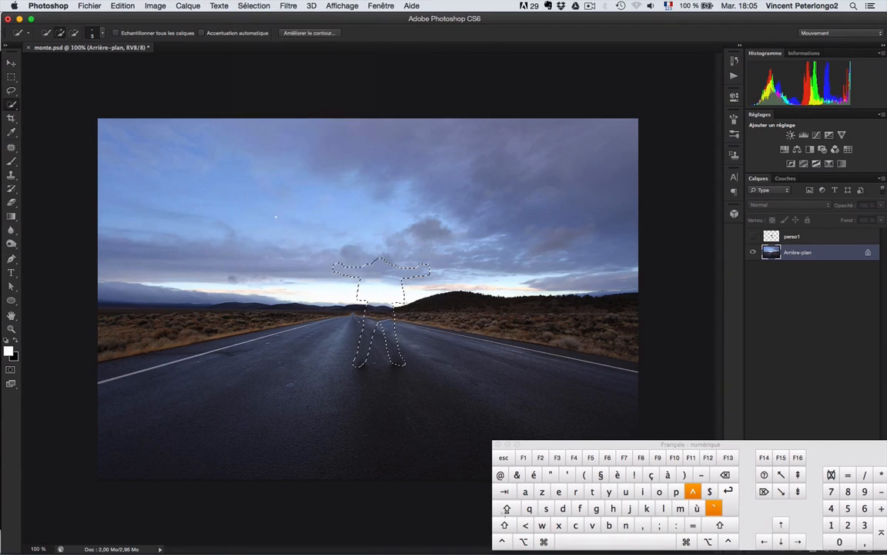
key(super+d)
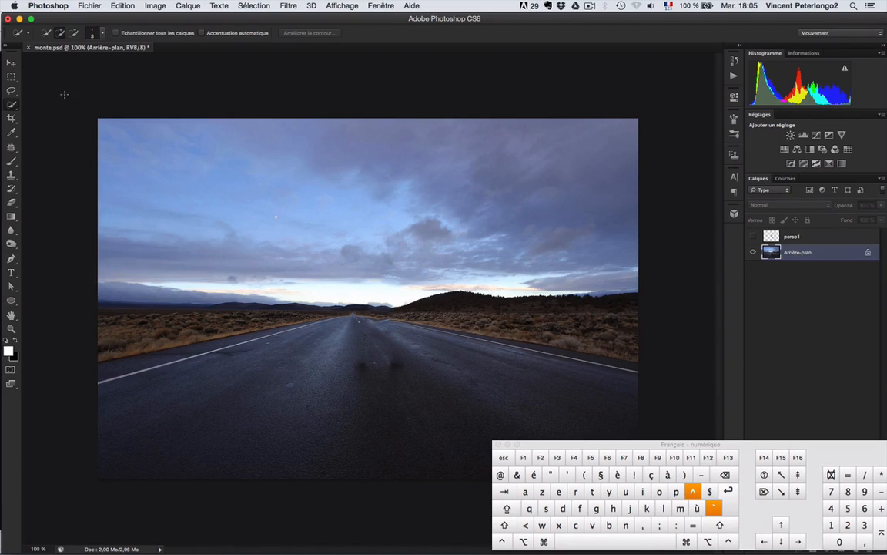
Lasso the dark smudges left on the road, fill them with Contenu pris en compte, Normal mode, 100% opacity, and deselect.
click(11, 89)
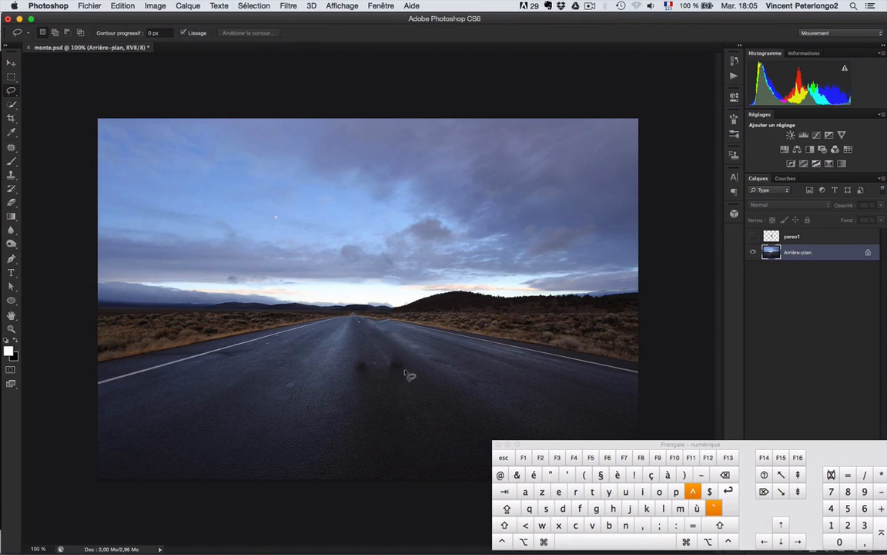
mouse_move(393, 358)
mouse_down()
mouse_move(362, 355)
mouse_move(354, 375)
mouse_move(416, 379)
mouse_up()
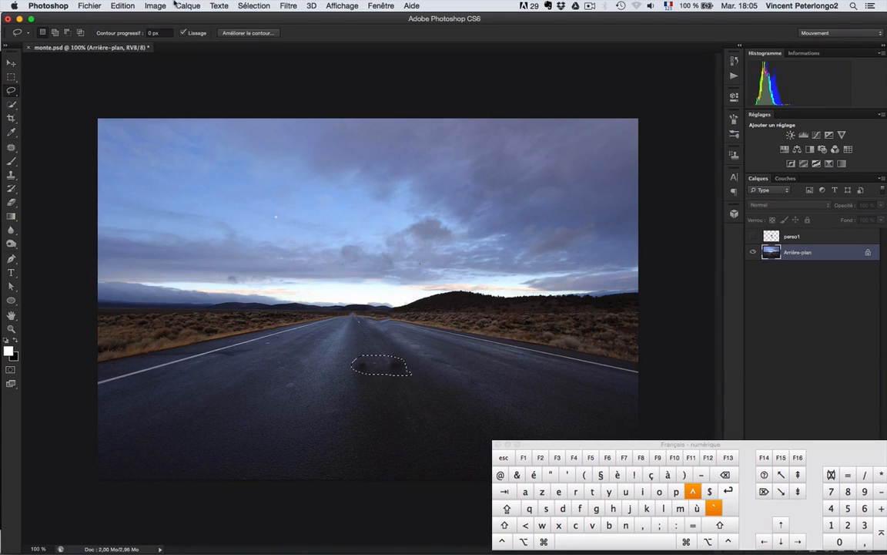
click(123, 6)
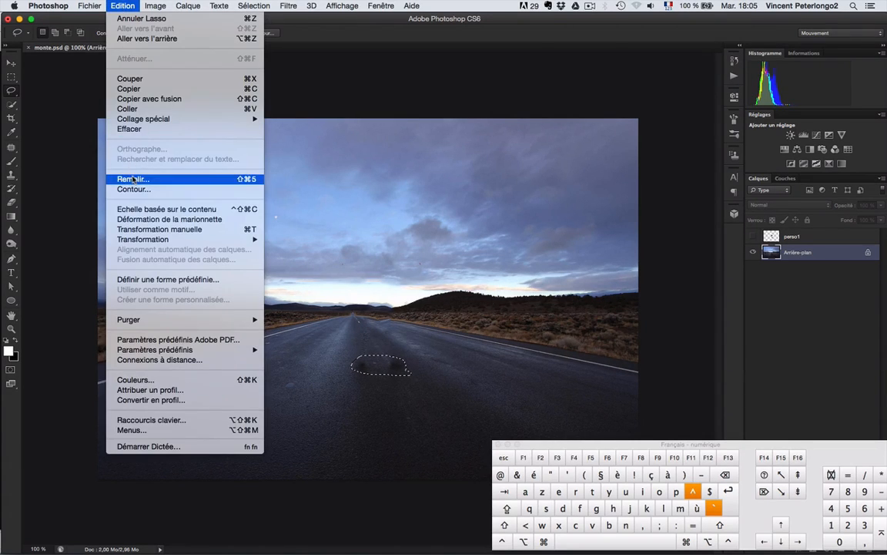
click(132, 180)
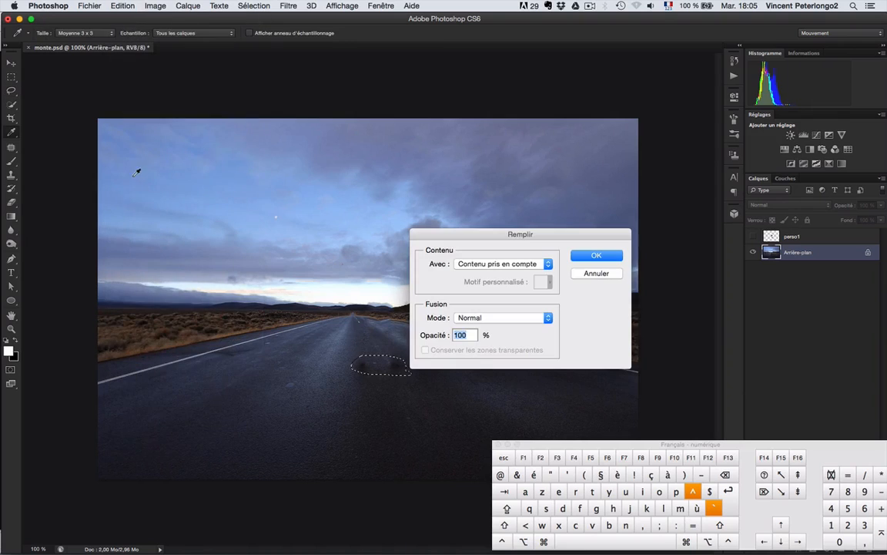
click(597, 256)
click(468, 379)
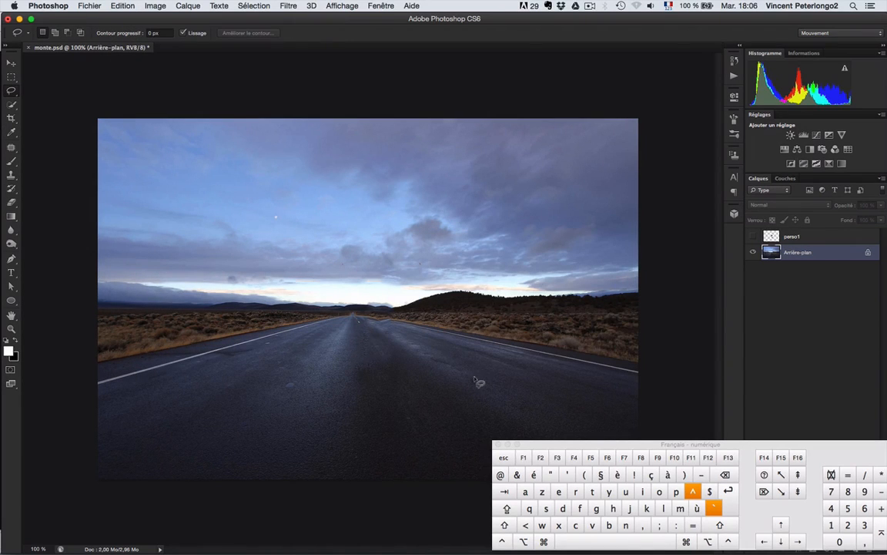
Repair the broken white road line near the horizon using the Clone Stamp with a 12 px brush at 62% hardness.
click(11, 175)
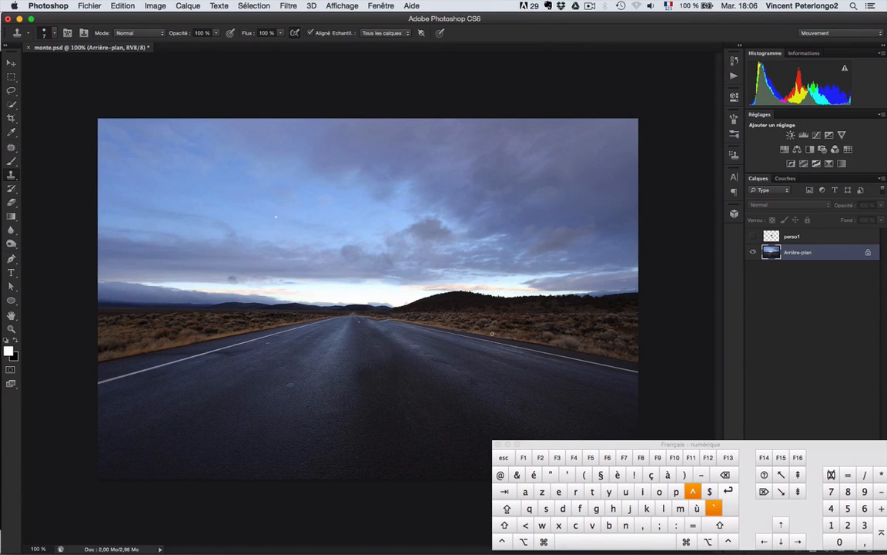
drag(499, 339, 485, 343)
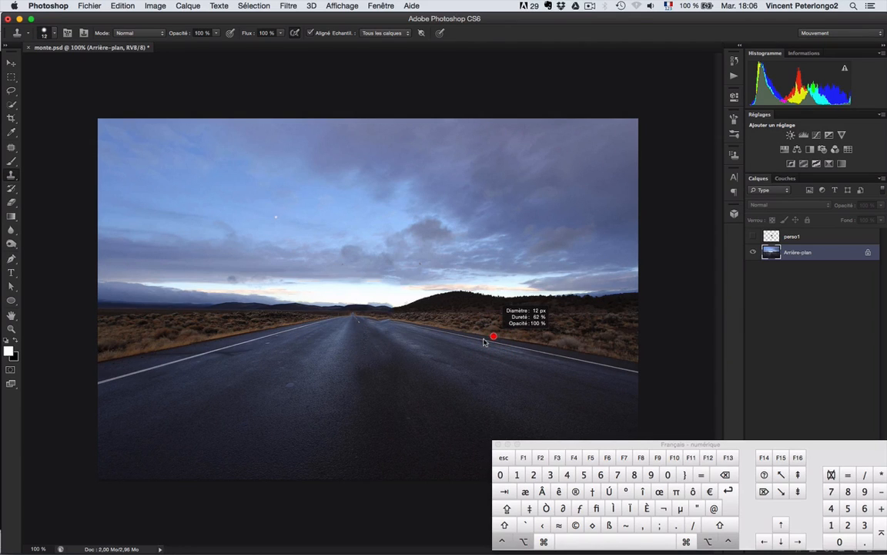
right_click(491, 342)
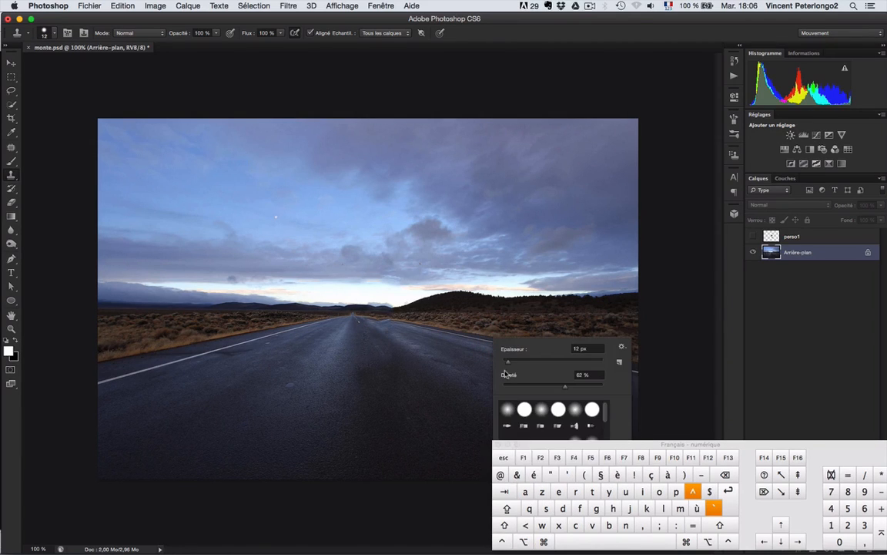
click(428, 303)
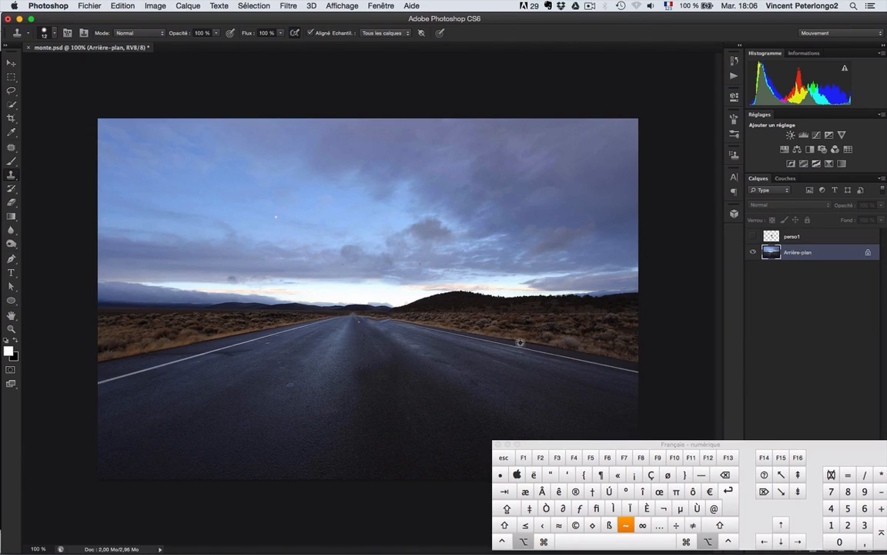
alt+click(411, 324)
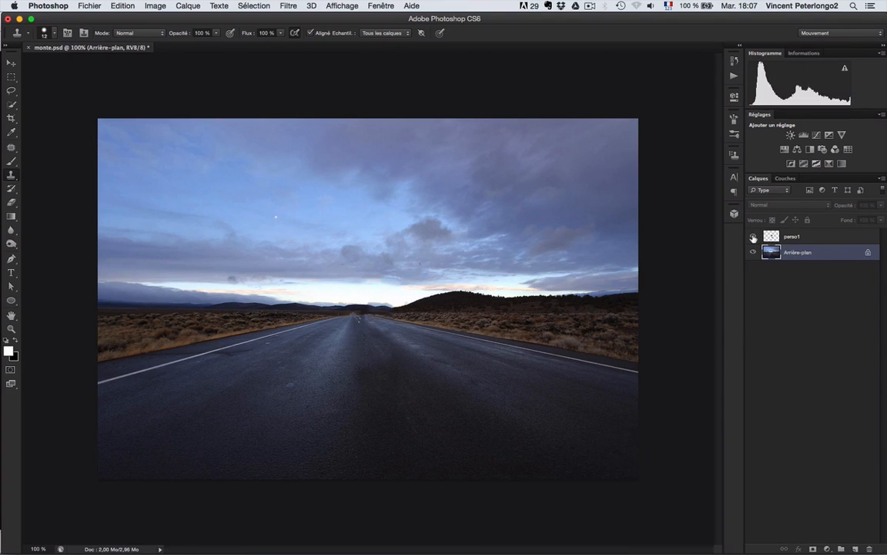
Show the perso1 layer and convert it to a smart object.
click(753, 236)
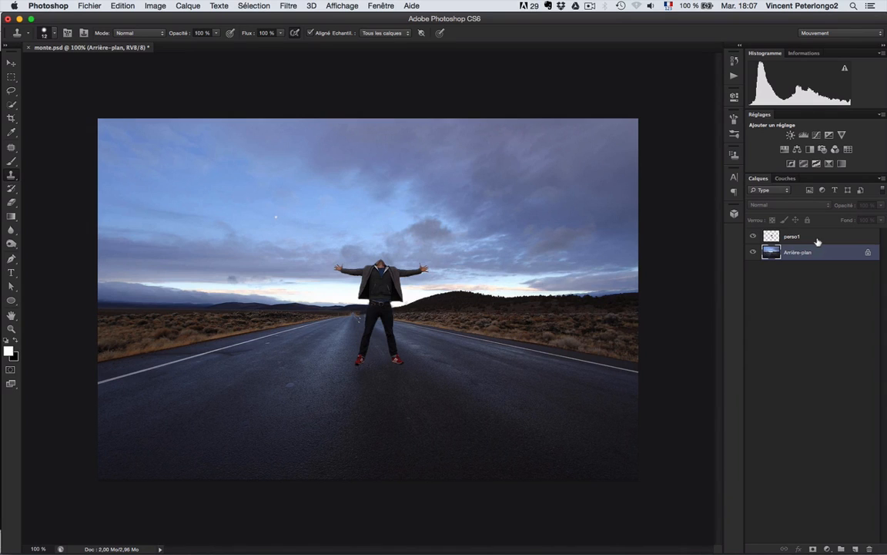
right_click(804, 239)
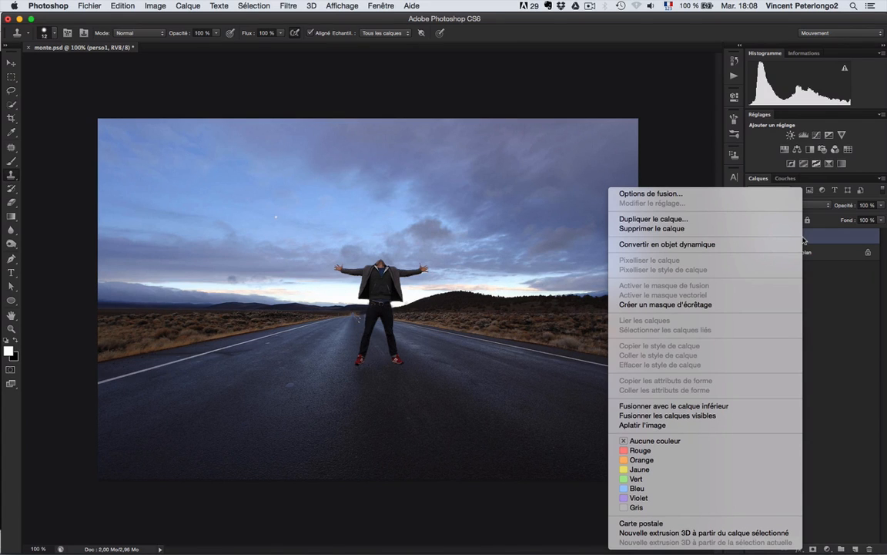
click(703, 244)
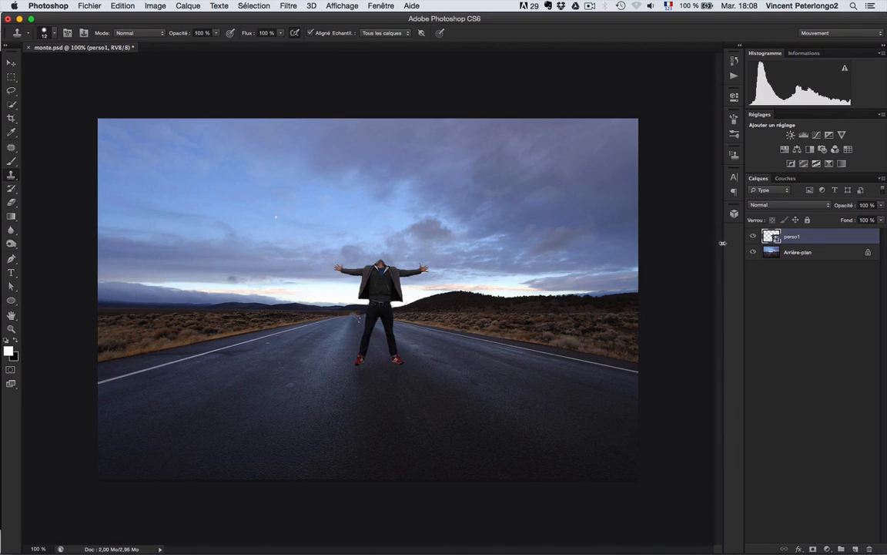
Duplicate the perso1 smart object within monte.psd under the name perso2.
right_click(796, 237)
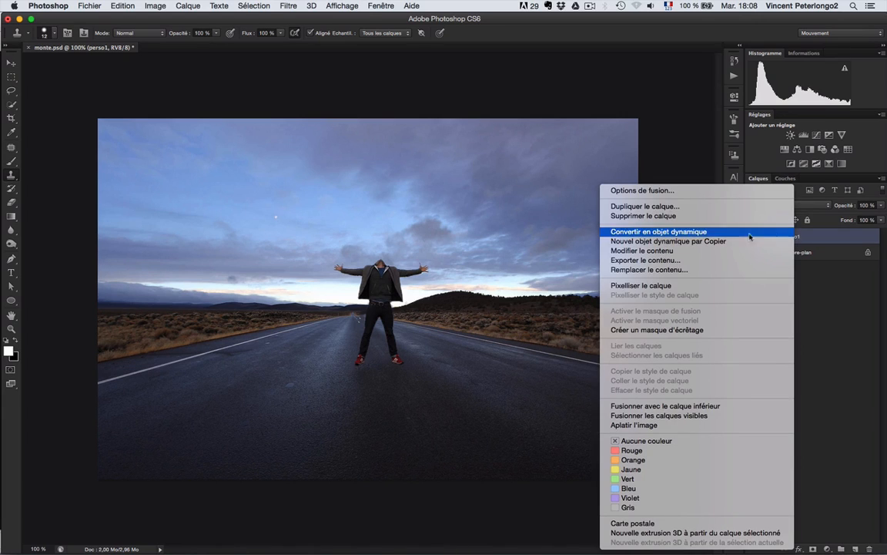
click(650, 208)
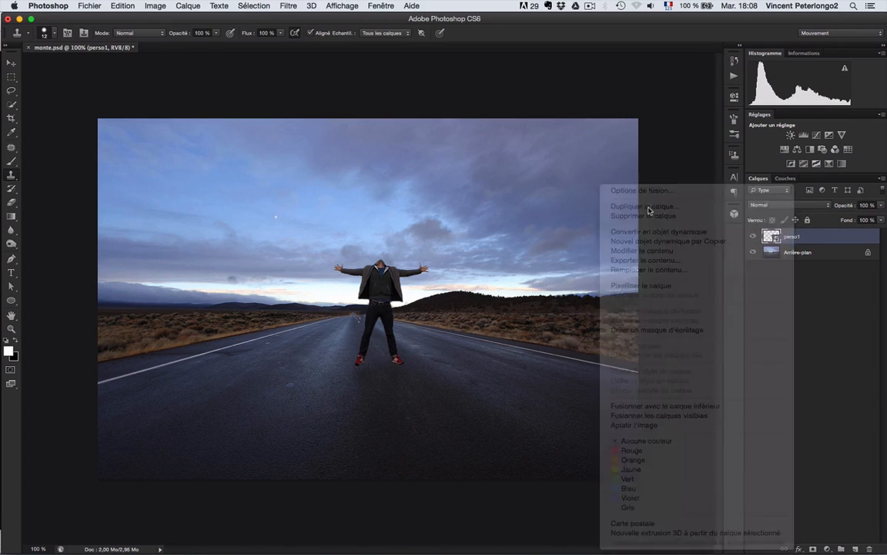
drag(371, 250, 452, 250)
text(2)
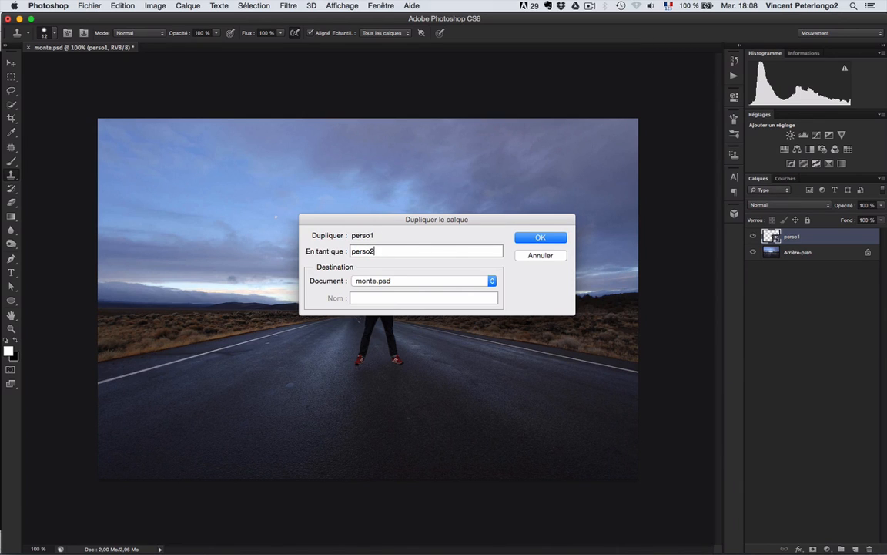
click(527, 238)
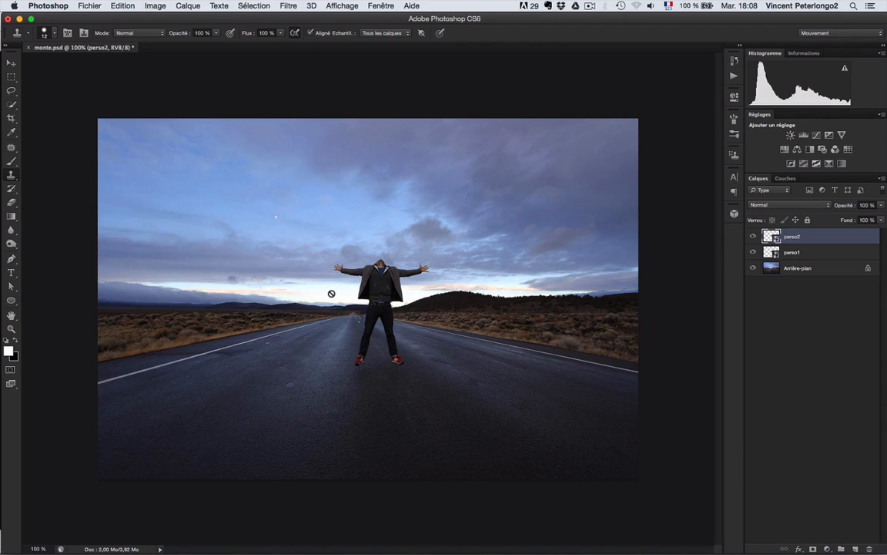
Move the perso2 copy slightly down the road and lower the perso1 layer's opacity to make it semi-transparent.
click(11, 61)
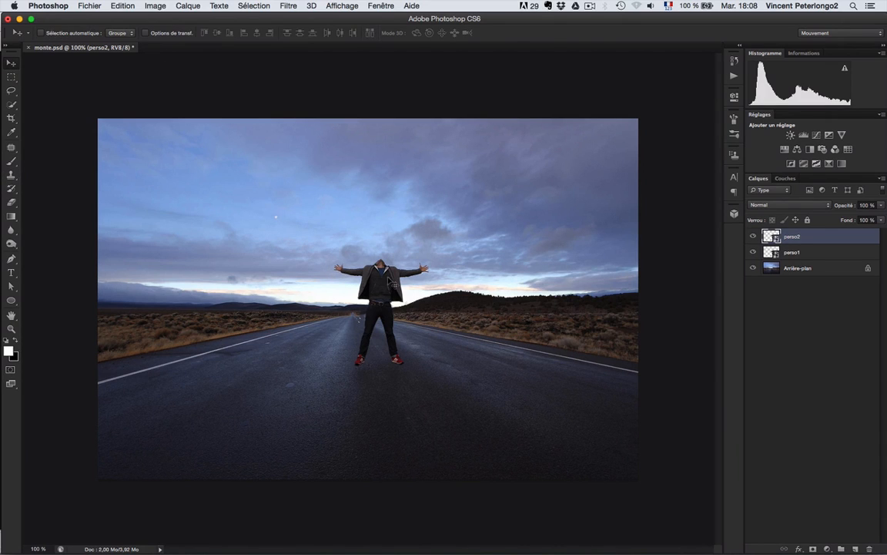
drag(390, 282, 387, 305)
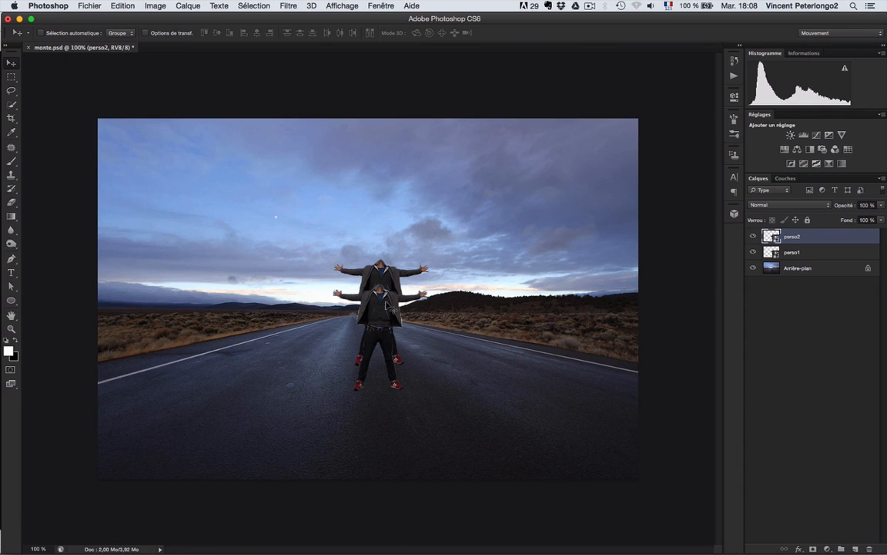
click(800, 255)
click(881, 205)
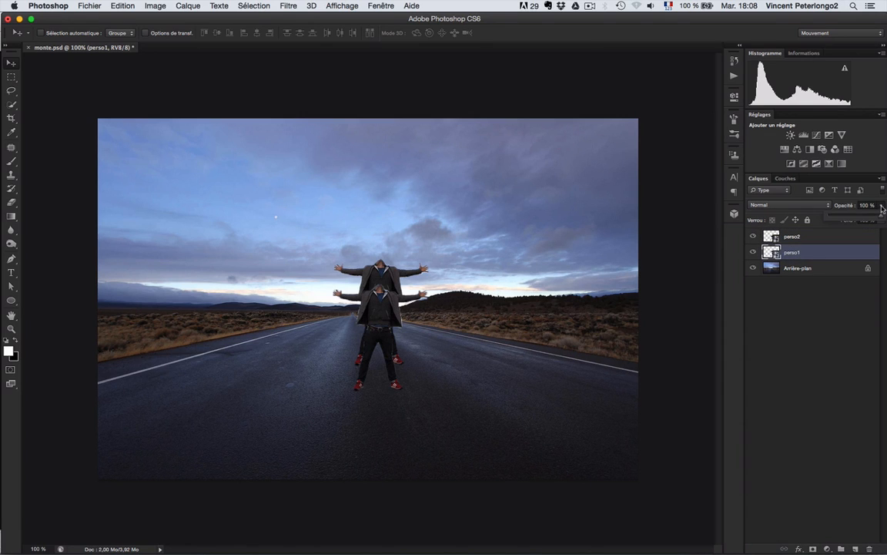
drag(858, 215, 854, 219)
Start Déformation de la marionnette on the perso2 layer with the mesh hidden.
click(791, 237)
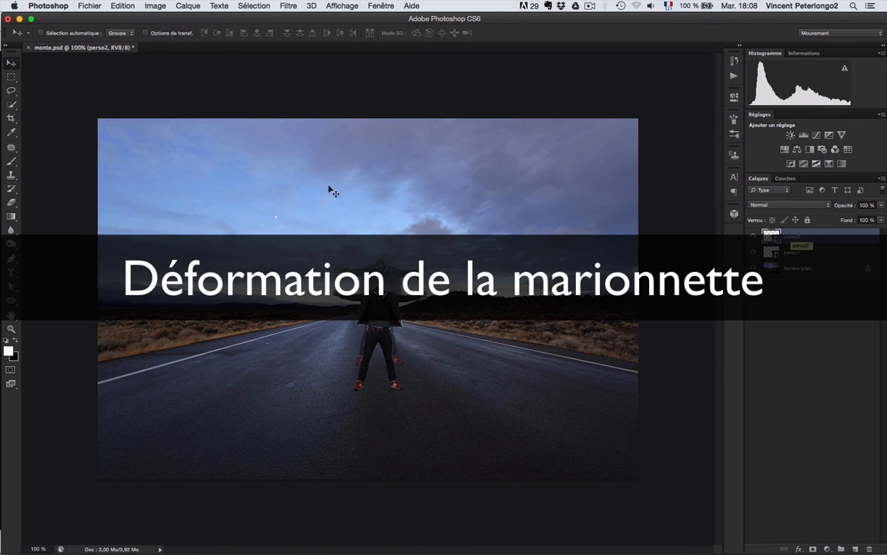
click(114, 6)
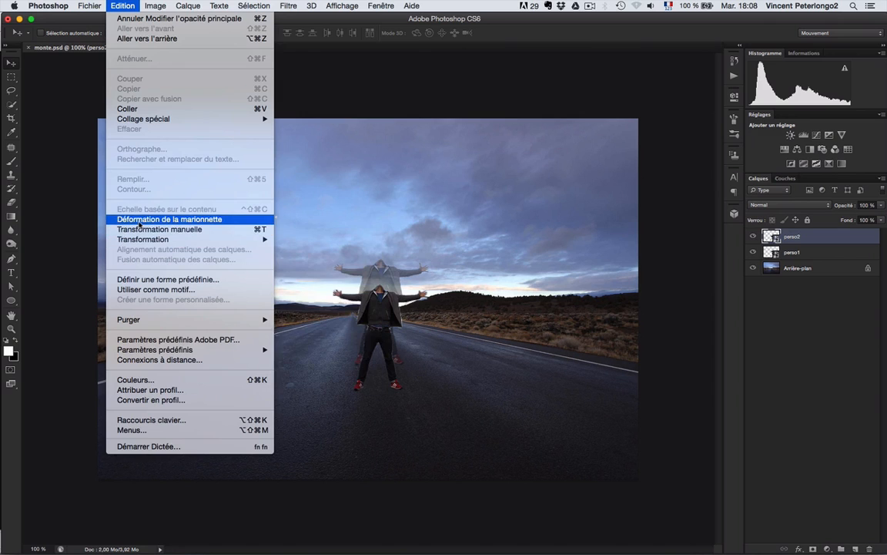
click(189, 220)
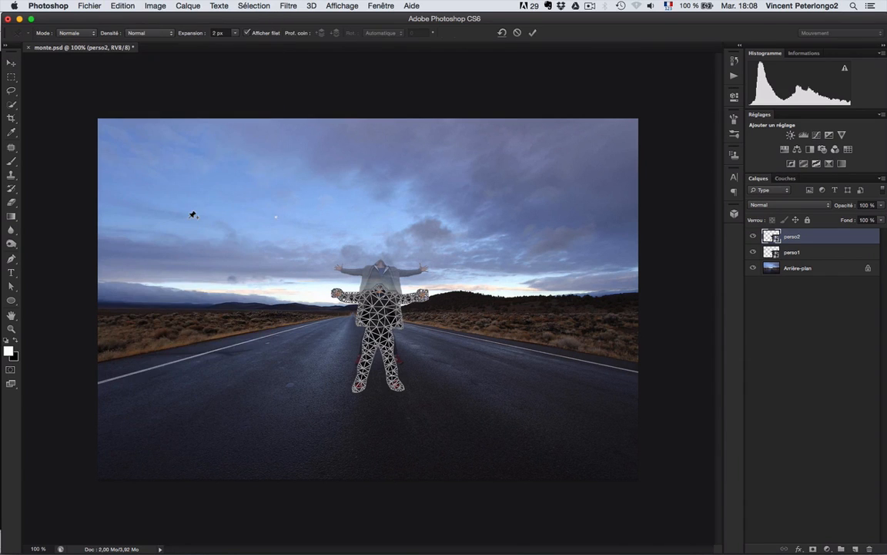
click(247, 33)
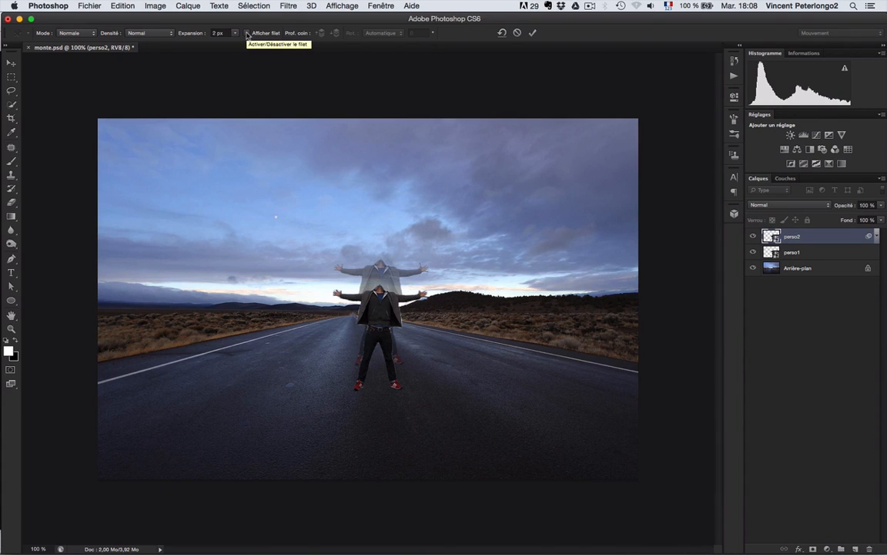
Place puppet pins on the man's upper body: fingertips, wrists, elbows, shoulders, head and chest.
super+click(371, 333)
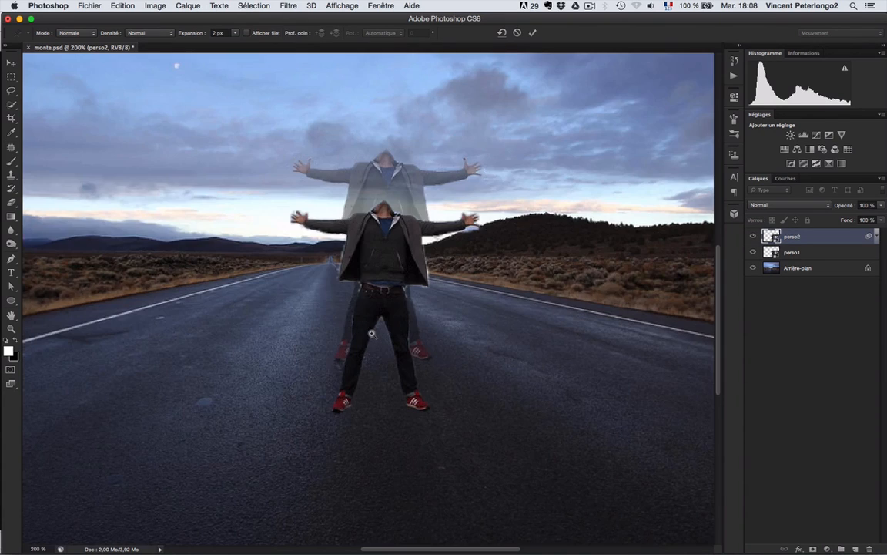
super+click(386, 269)
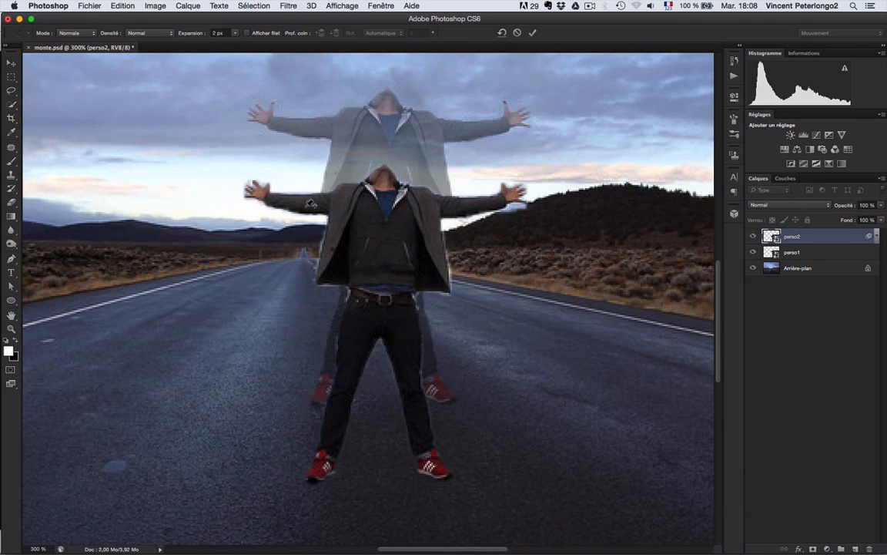
click(261, 194)
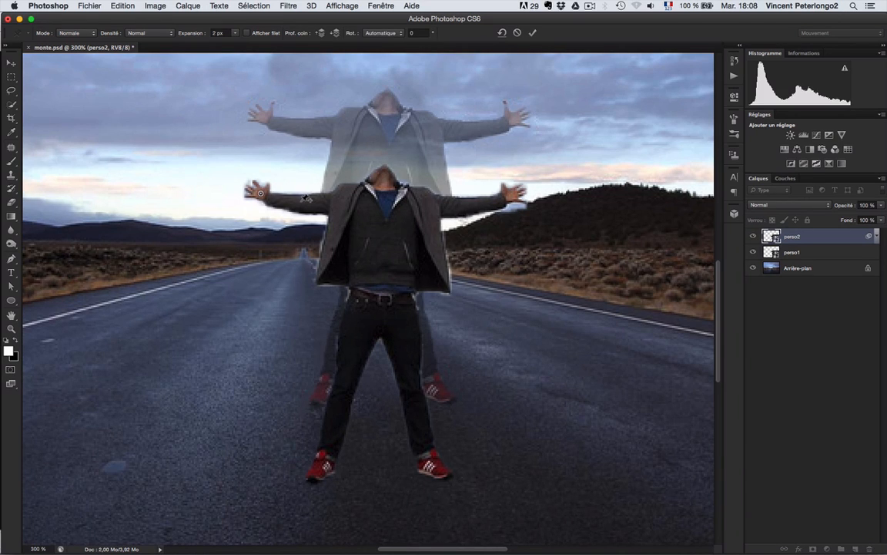
click(300, 201)
click(339, 195)
click(385, 168)
click(424, 195)
click(460, 206)
click(503, 199)
click(523, 188)
click(248, 184)
click(386, 230)
Pin the man's waist at the belt, then the knee, ankle and toe of the image-left leg.
click(385, 301)
click(343, 385)
click(325, 463)
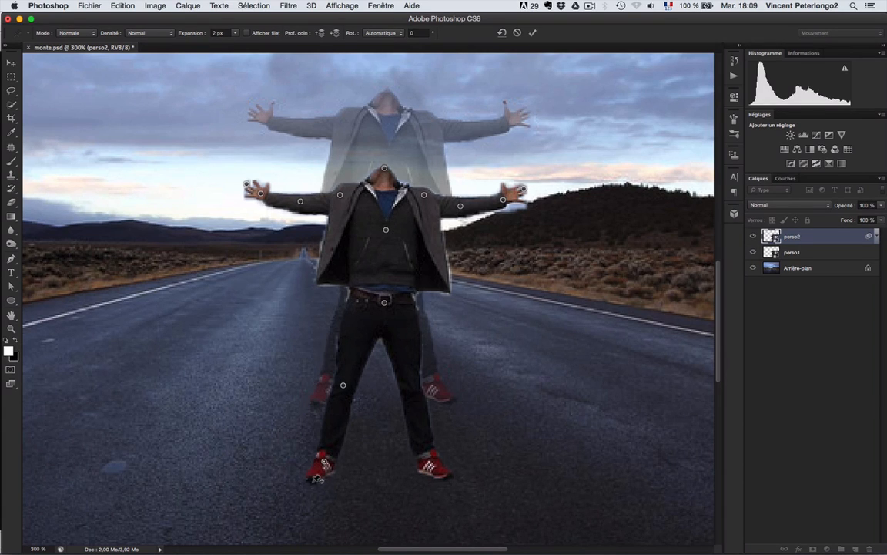
click(310, 479)
Pin the knee of the image-right leg and raise it outward to about hip height.
drag(415, 380, 445, 294)
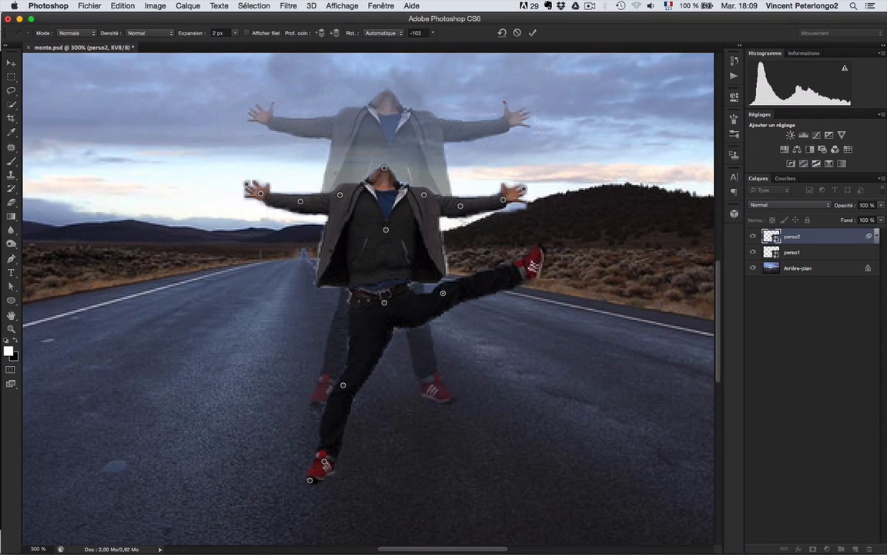
drag(886, 364, 577, 452)
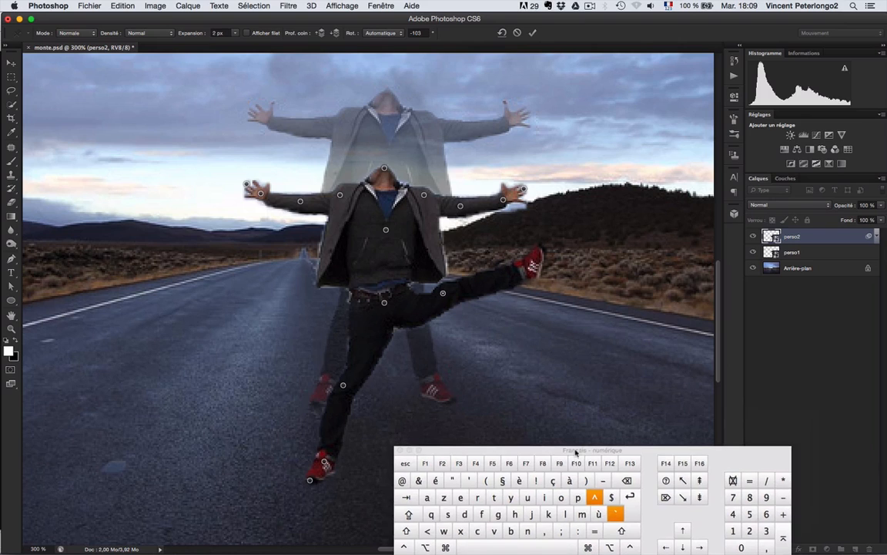
click(427, 549)
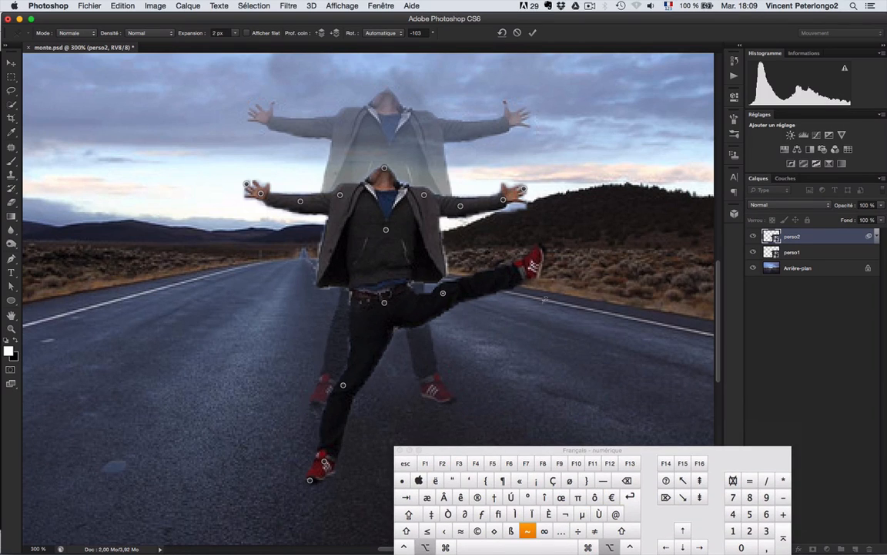
Rotate the raised knee pin to a fixed 23° so the lower leg hangs down, and pin that foot's ankle and toe.
mouse_move(490, 293)
drag(459, 293, 445, 314)
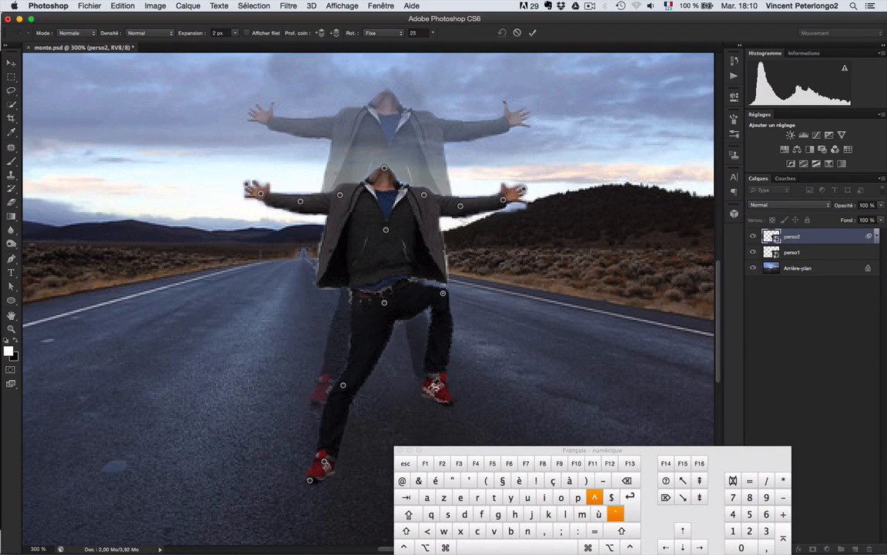
click(453, 399)
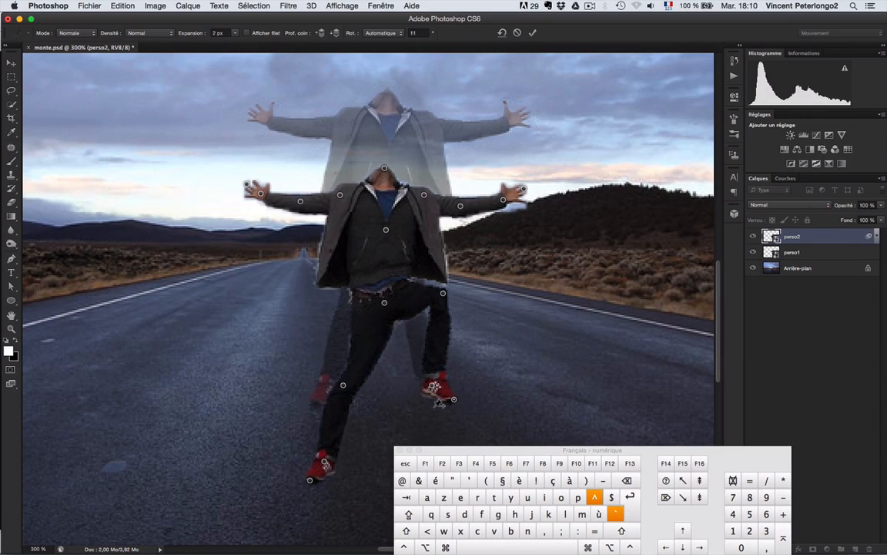
Remove the toe and ankle pins from the foot of the image-left leg.
drag(447, 452, 886, 361)
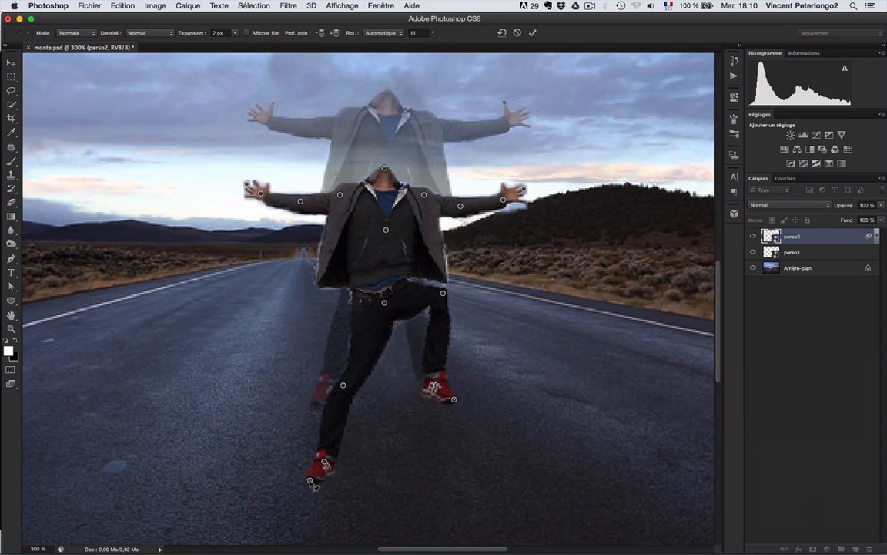
click(311, 480)
drag(886, 351, 504, 437)
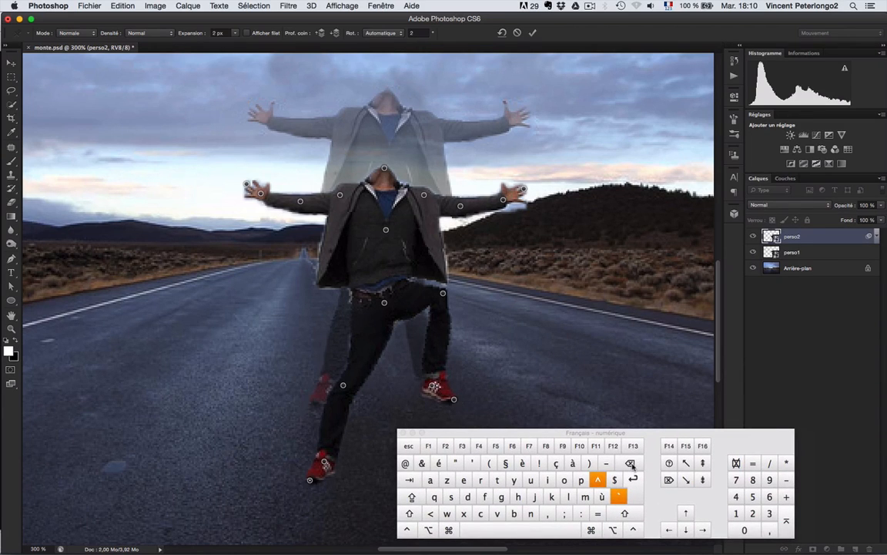
click(631, 464)
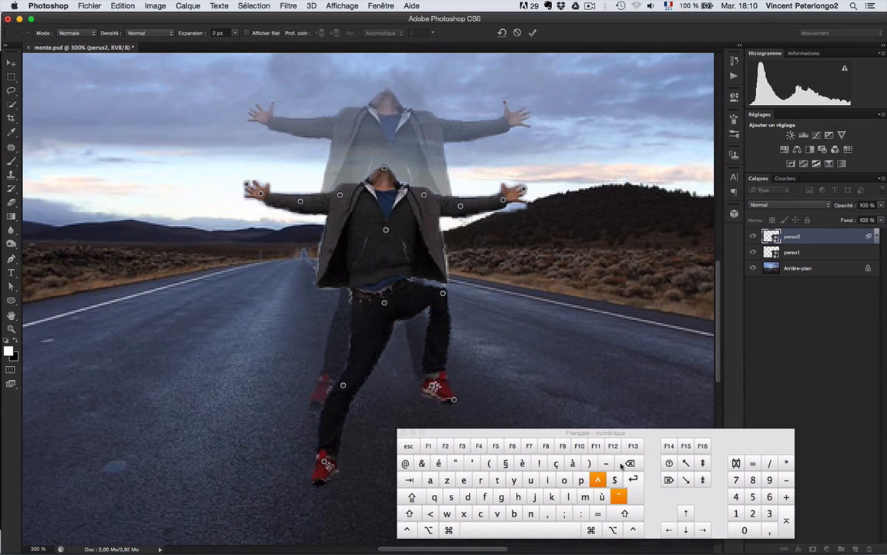
click(326, 460)
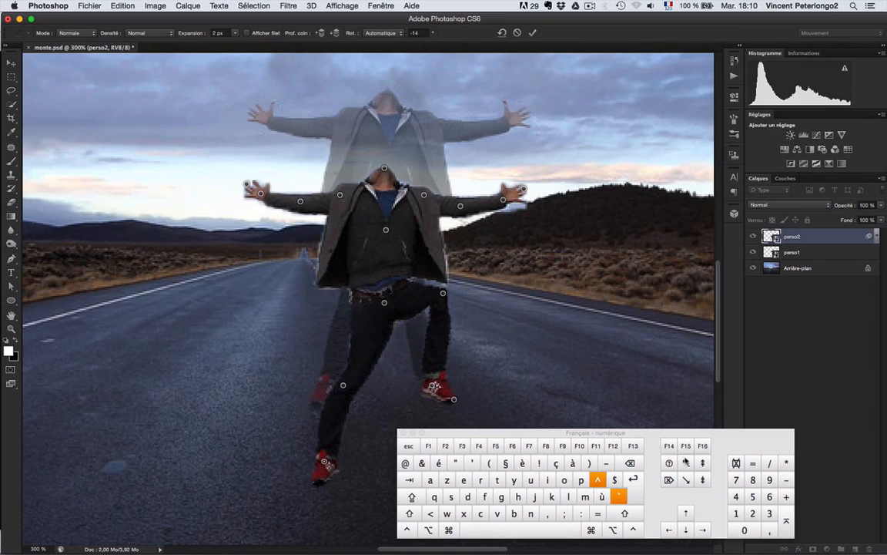
click(631, 463)
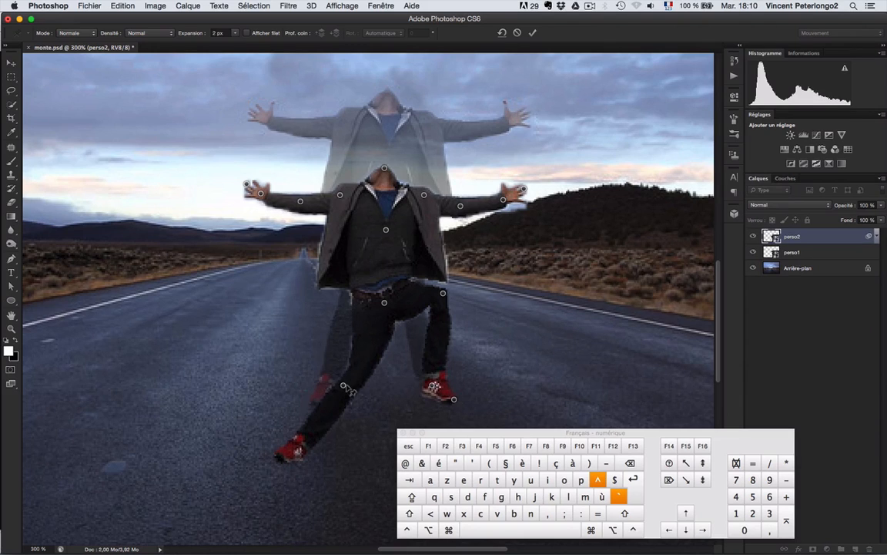
Raise the image-left knee pin to about hip height with the lower leg hanging down, rotation fixed at -14°, and apply the puppet warp.
drag(339, 383, 342, 330)
key(alt)
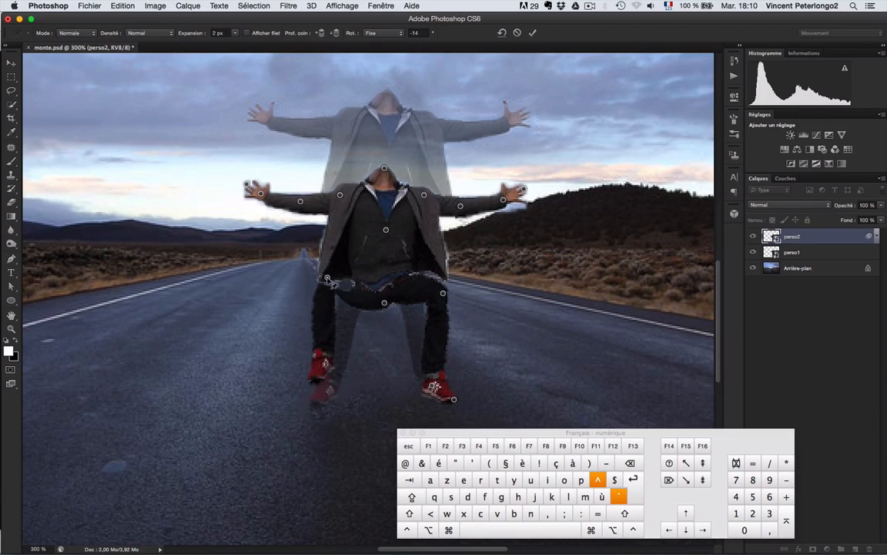
drag(327, 278, 335, 299)
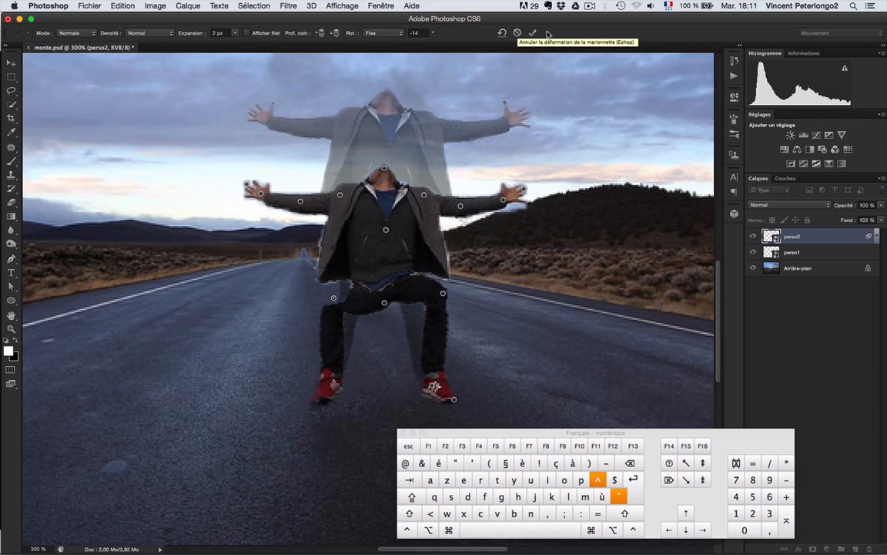
click(532, 33)
drag(526, 432, 886, 432)
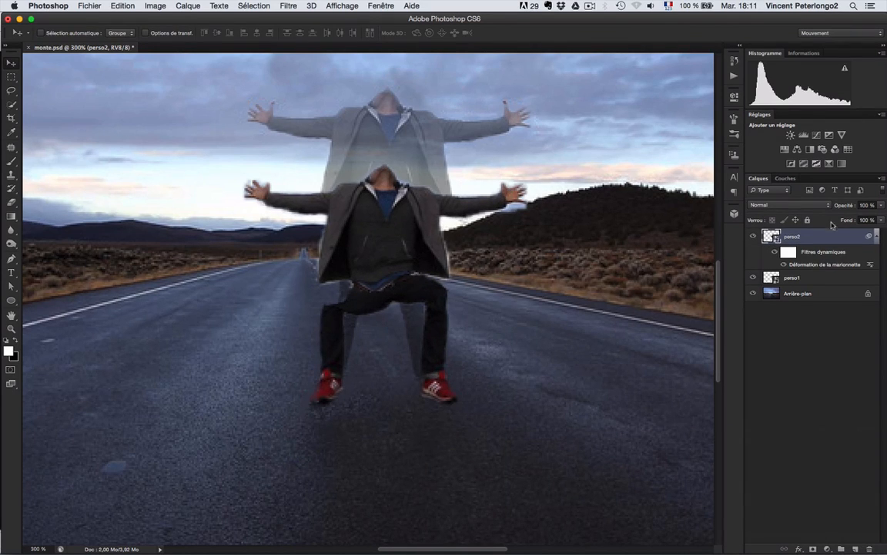
Set the opacity of the perso1 layer to 100%.
click(801, 278)
click(881, 206)
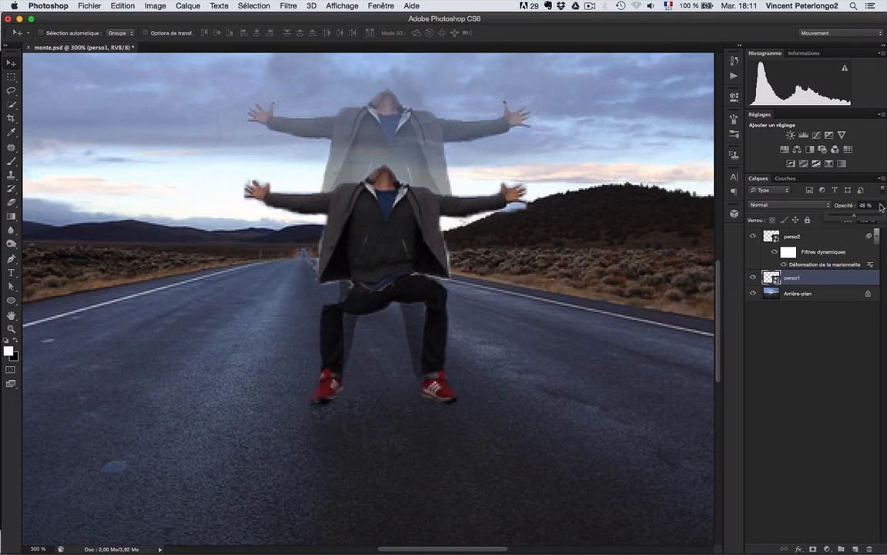
drag(859, 219, 881, 219)
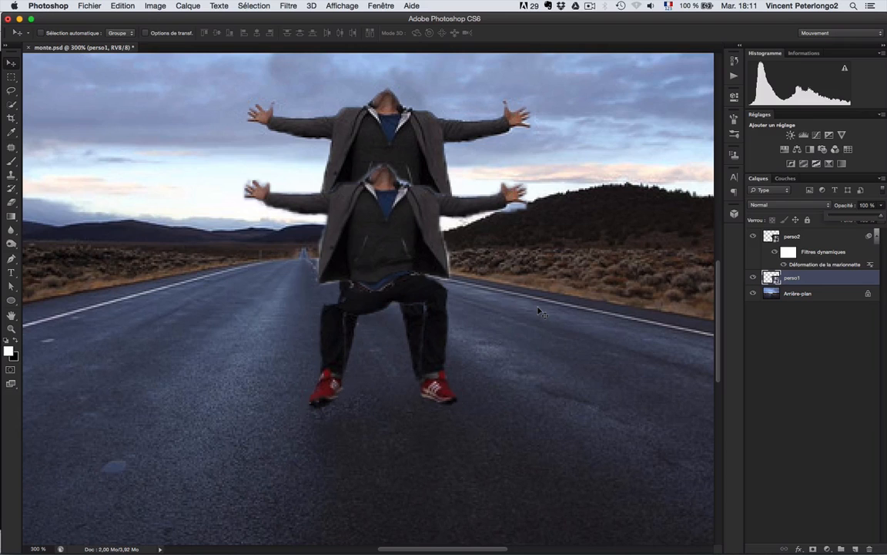
Compare the two poses by showing the perso1 and perso2 layers alone in turn.
alt+click(563, 362)
alt+click(435, 368)
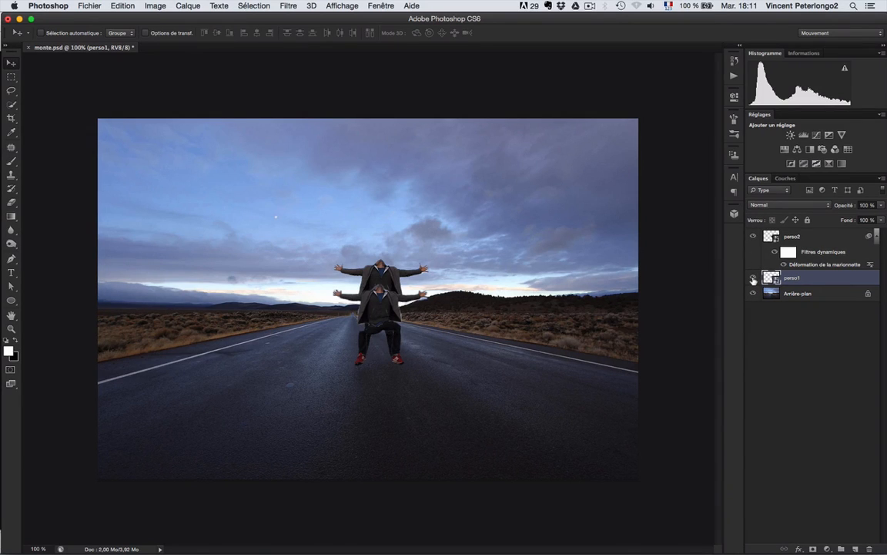
drag(550, 379, 520, 430)
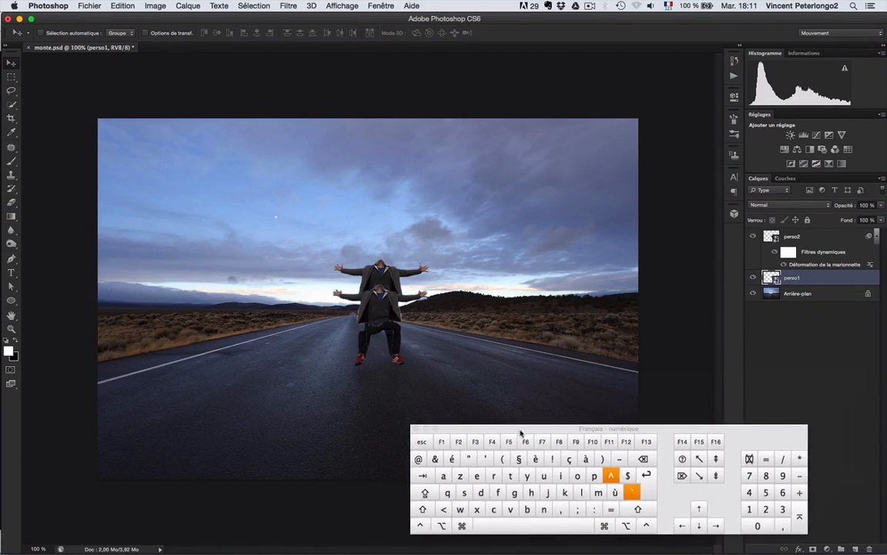
key(alt)
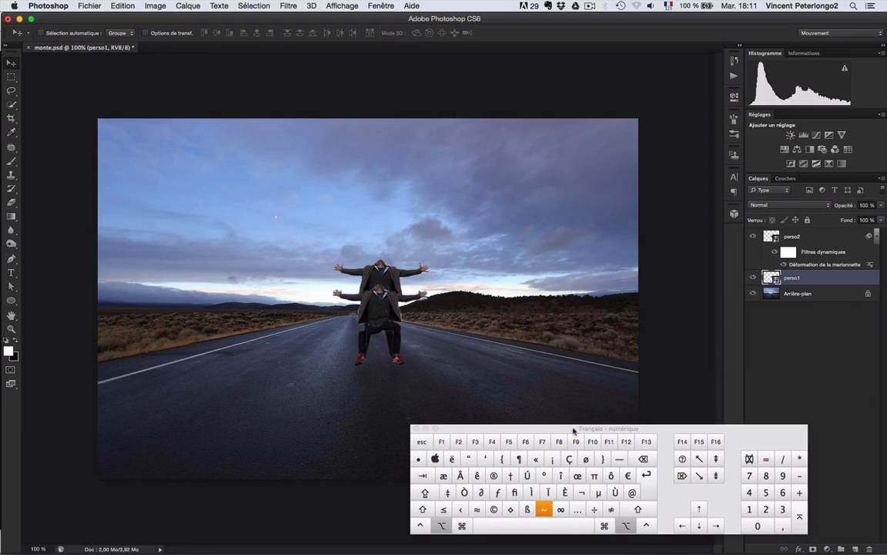
alt+click(752, 277)
alt+click(754, 237)
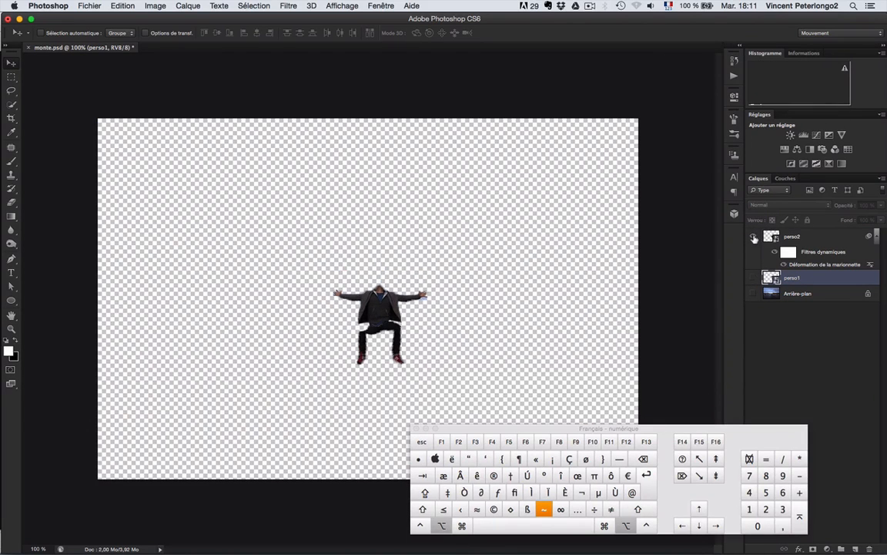
alt+click(752, 279)
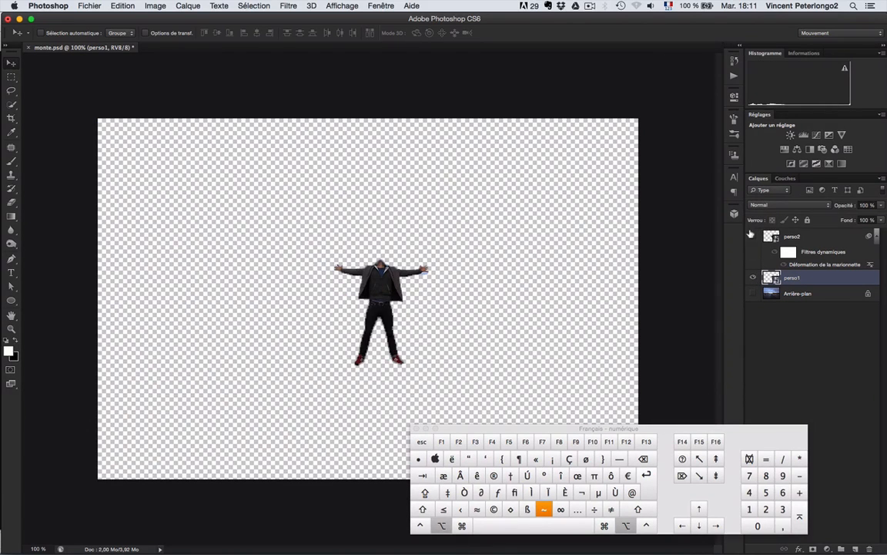
alt+click(753, 276)
alt+click(753, 276)
alt+click(754, 237)
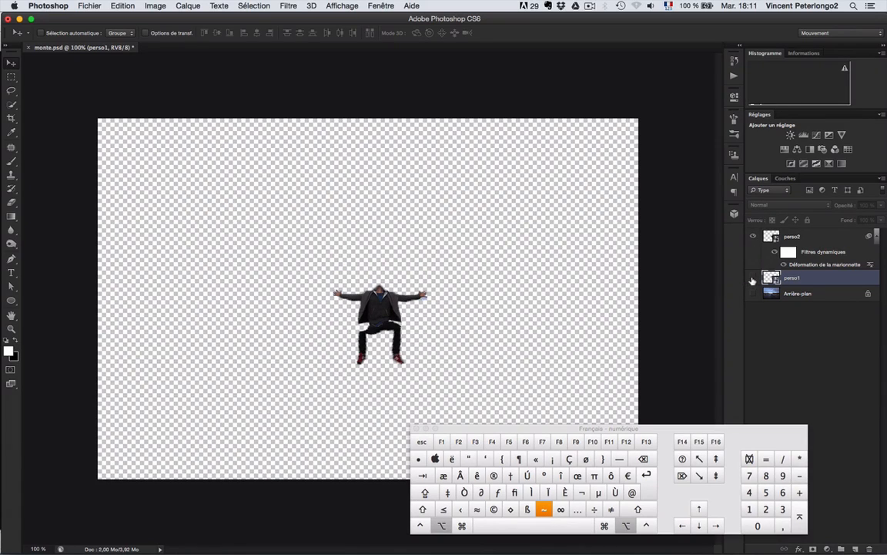
alt+click(752, 275)
alt+click(754, 238)
alt+click(753, 276)
alt+click(754, 238)
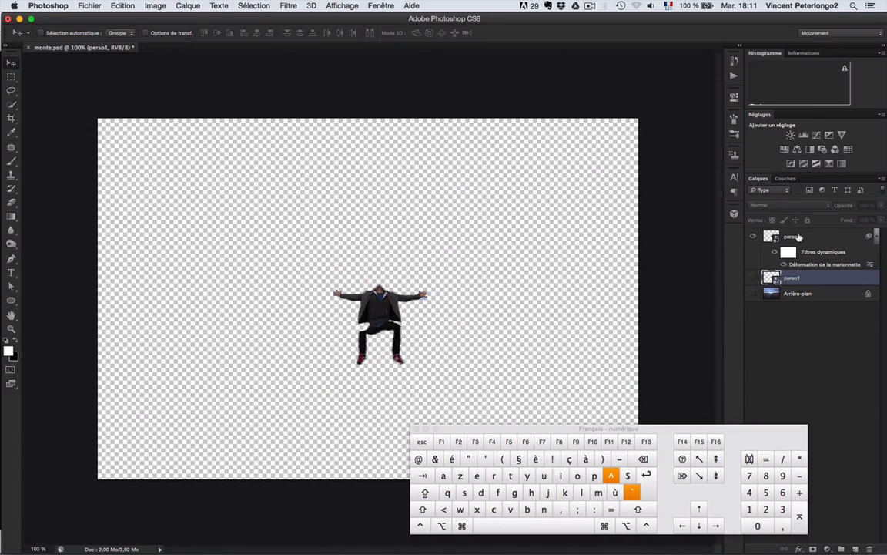
Reopen the puppet warp of perso2, shift the image-left knee pin slightly inward with a fixed rotation of -25°, and apply it.
click(793, 237)
drag(674, 429, 886, 393)
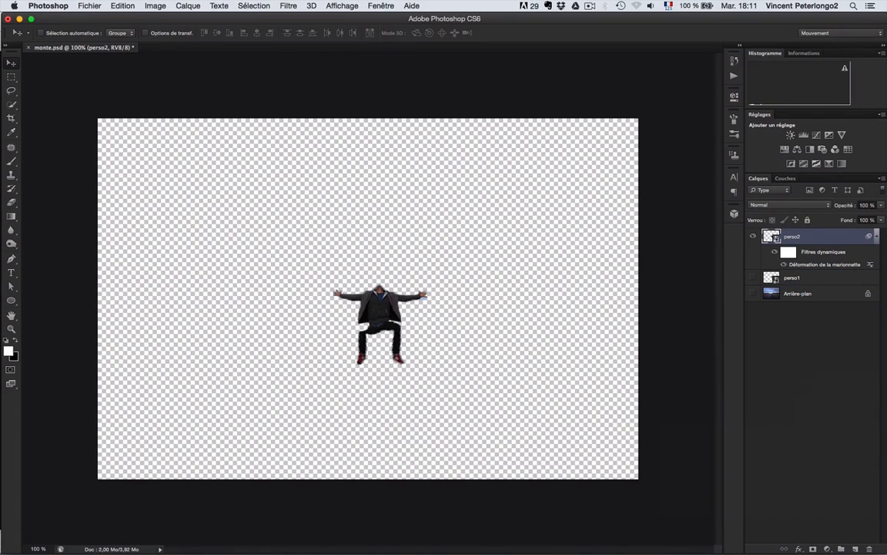
double_click(813, 265)
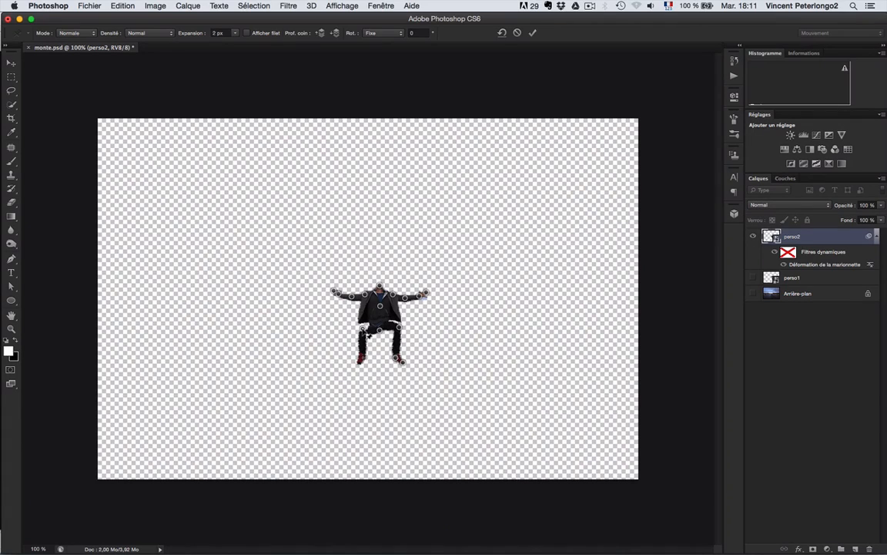
click(364, 330)
key(Delete)
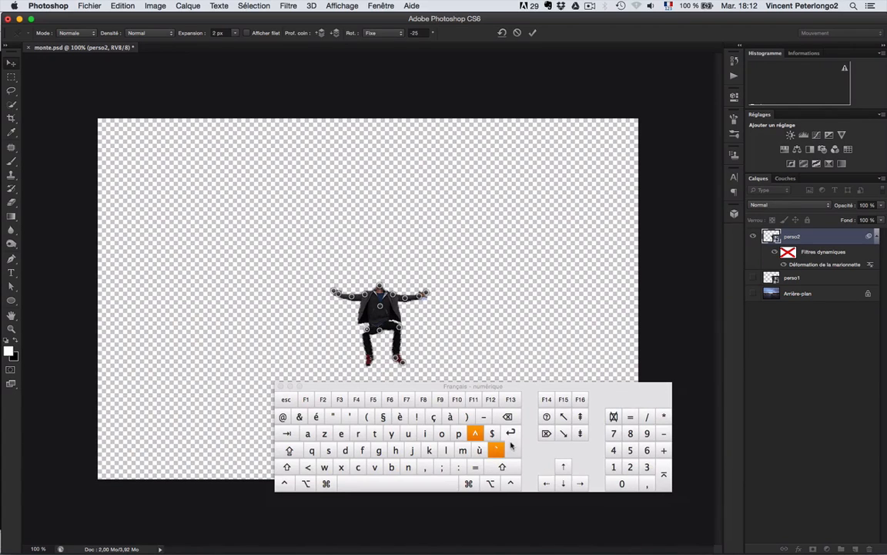
click(510, 445)
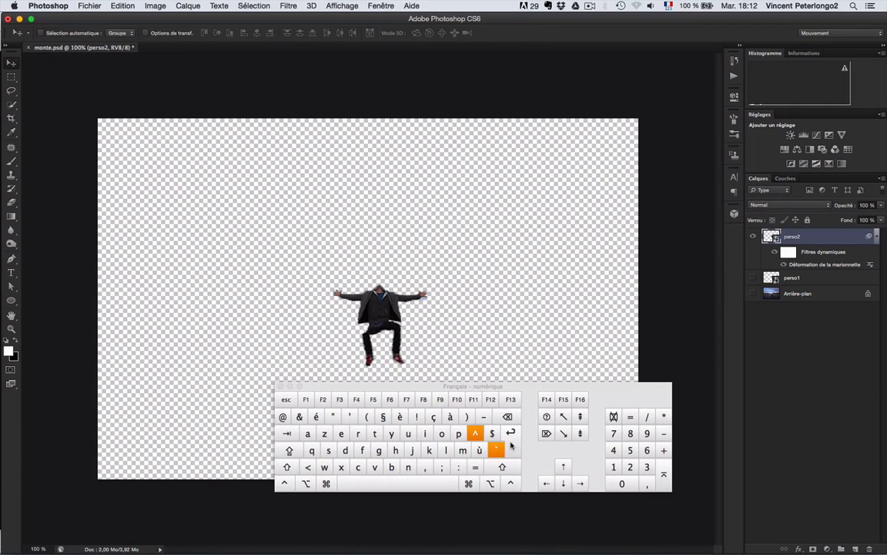
drag(391, 387, 886, 387)
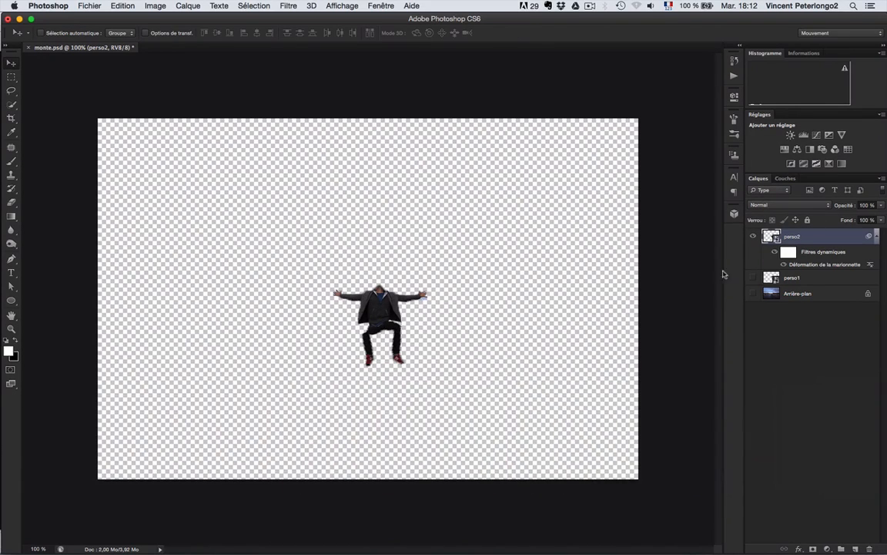
Check the adjusted crouch against the standing pose by isolating perso1 and perso2 alternately.
alt+click(754, 279)
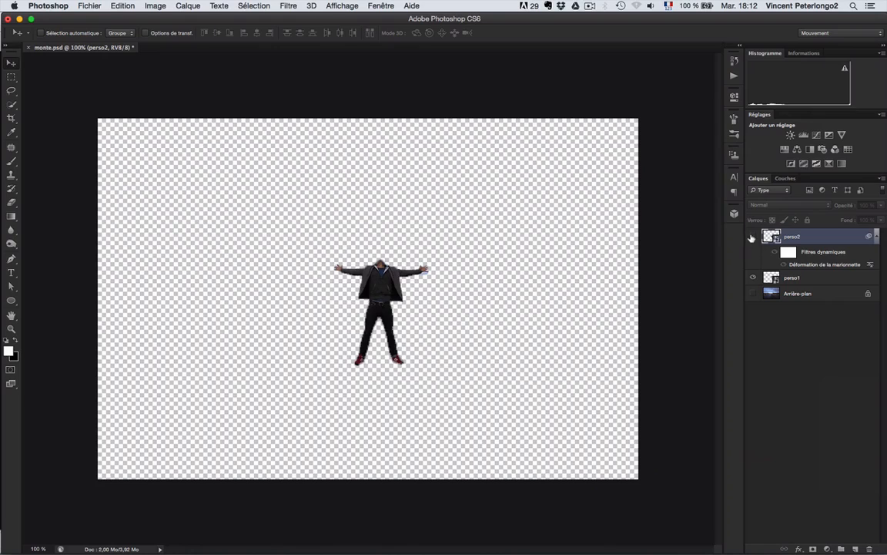
alt+click(753, 237)
alt+click(754, 278)
alt+click(754, 238)
alt+click(755, 279)
Duplicate the perso1 layer as perso3 and place it at the top of the layer stack.
click(811, 284)
right_click(797, 279)
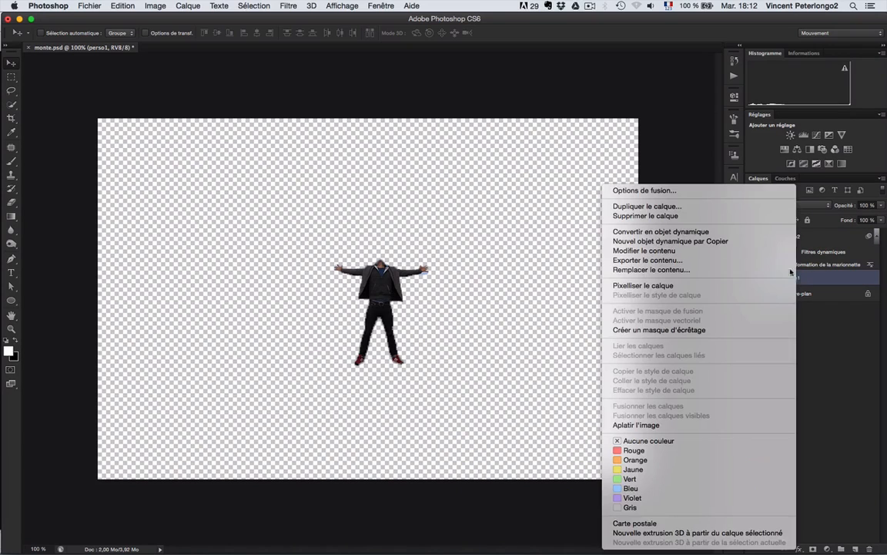
click(633, 186)
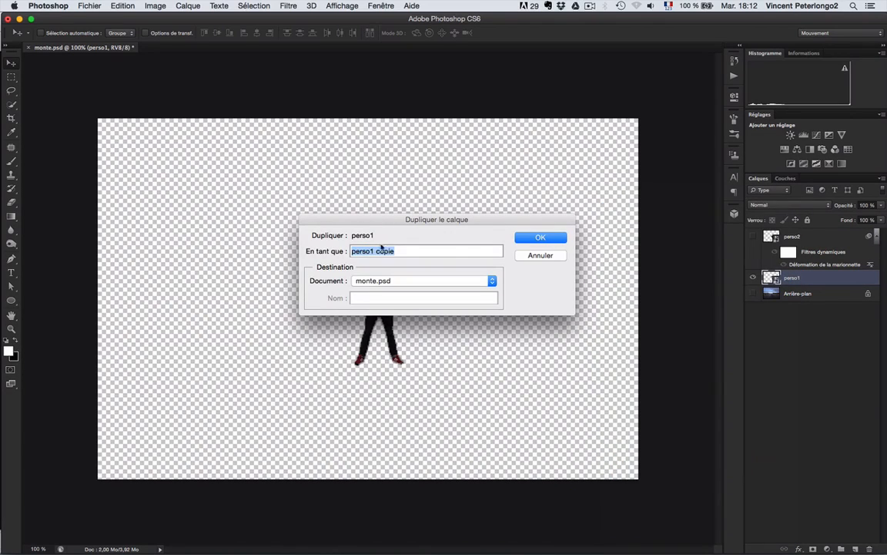
click(378, 251)
drag(370, 251, 470, 254)
text(3)
click(538, 240)
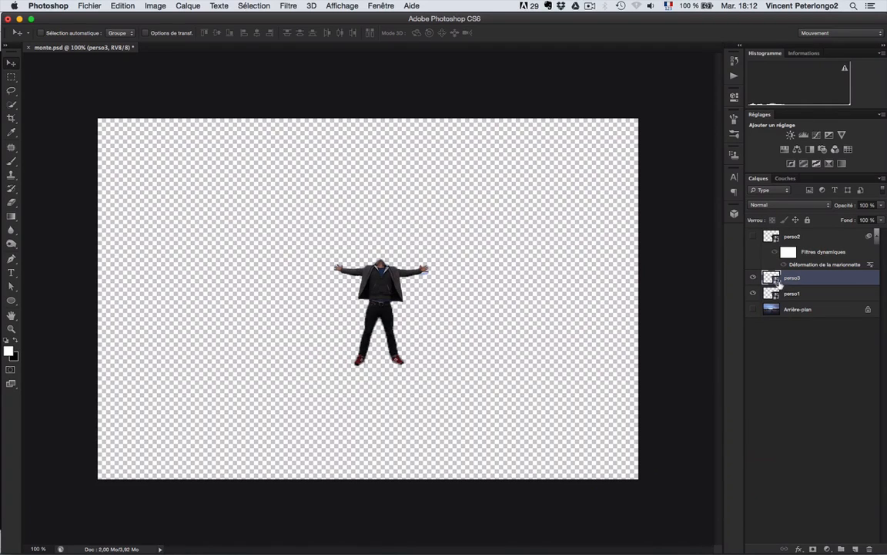
drag(778, 283, 793, 236)
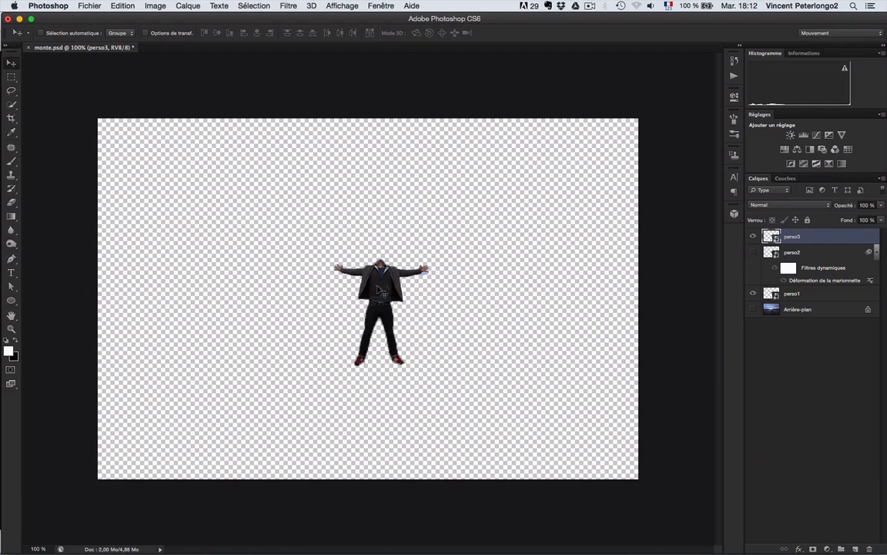
Raise the perso3 man straight up so his feet reach the original's chest, and hide perso1.
drag(380, 287, 387, 225)
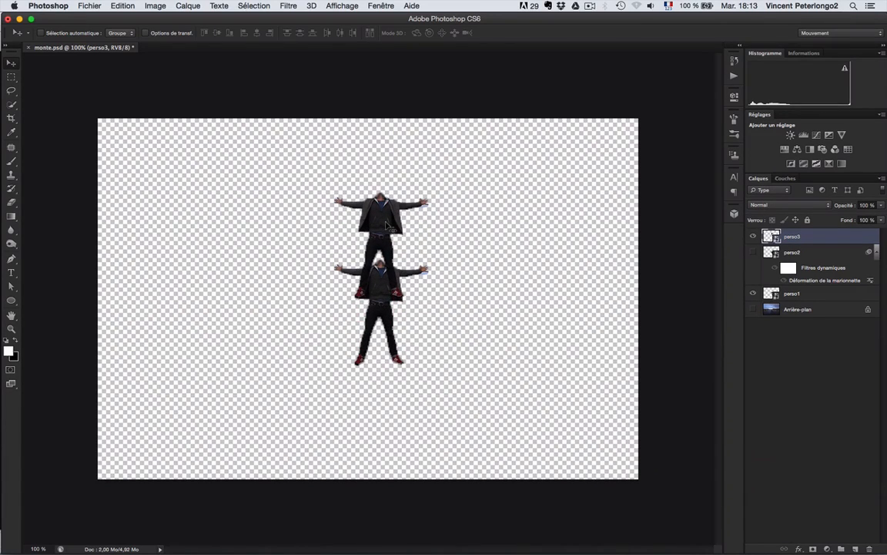
click(754, 294)
Start a puppet warp on perso3 and pin the man's head, shoulders, elbows and hands.
click(123, 6)
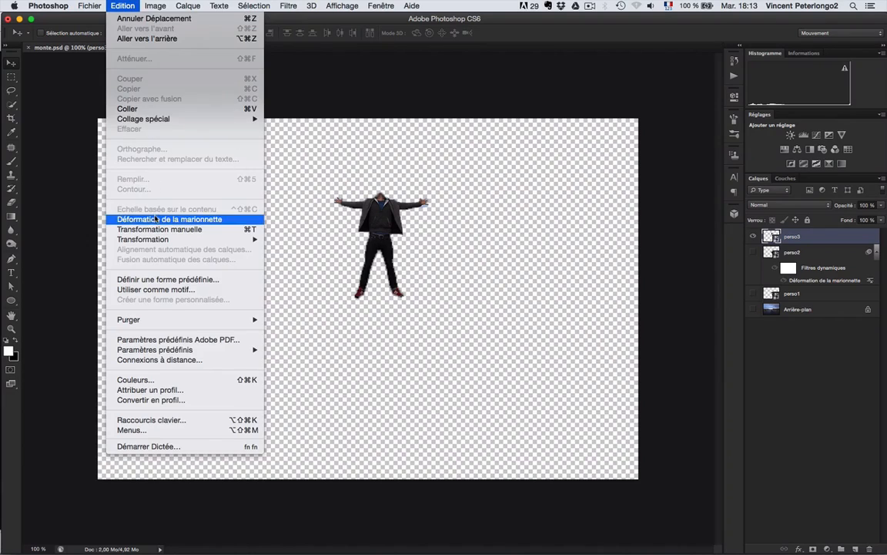
click(156, 219)
click(380, 194)
click(368, 203)
click(354, 205)
click(338, 201)
click(394, 204)
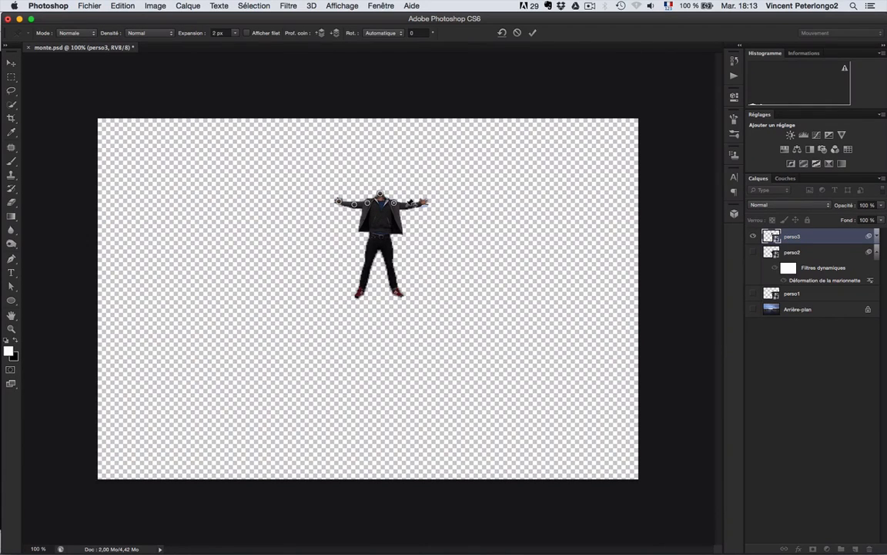
click(407, 205)
click(423, 202)
Pin the man's chest and waist, plus the knee and ankle of the image-left leg.
click(382, 219)
click(380, 241)
click(368, 263)
click(361, 291)
Pin the upper thigh of the image-right leg, rotate it to a fixed 21° to bring the leg inward, and pin the ankle.
click(386, 245)
drag(401, 248, 401, 254)
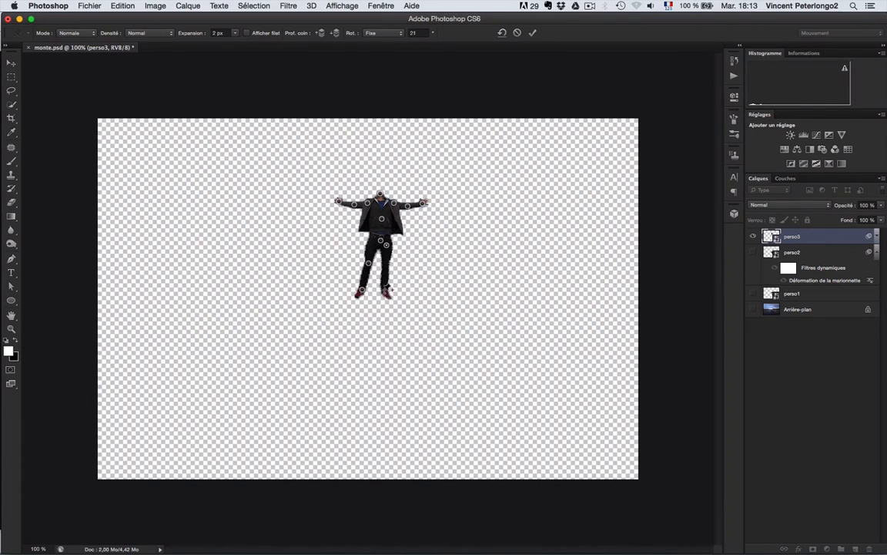
click(385, 292)
Replace the image-left leg's knee and ankle pins with an upper-thigh pin rotated to a fixed -34°, and pin the ankle beside the other foot.
alt+click(362, 291)
alt+click(369, 264)
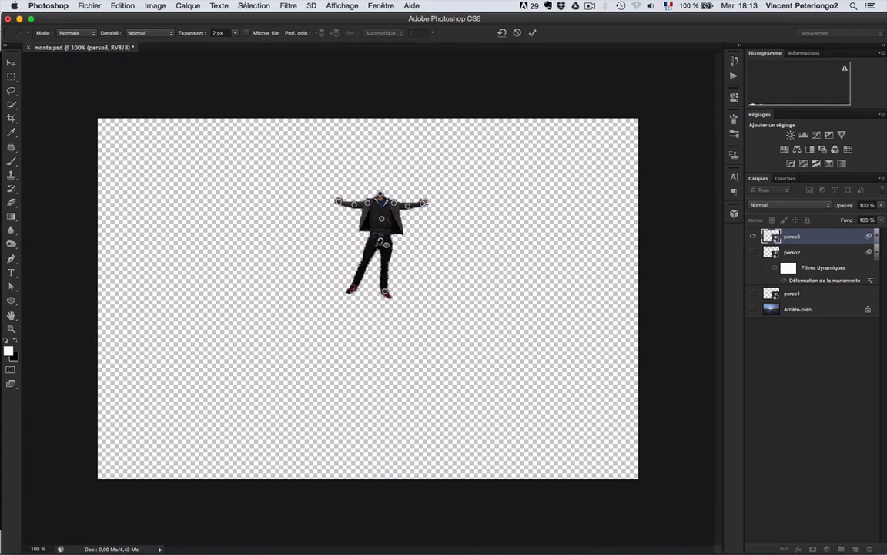
click(371, 244)
drag(377, 258, 382, 255)
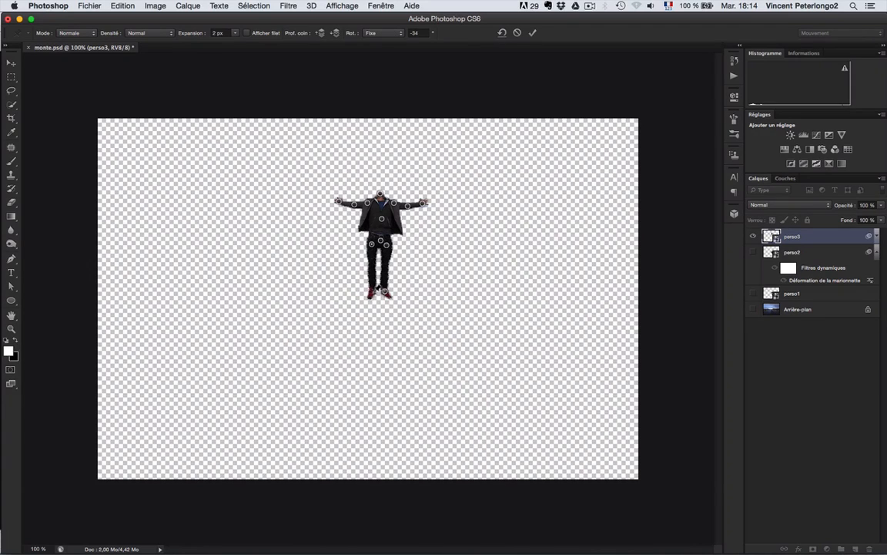
click(374, 291)
Remove the hand and elbow pins of the image-right arm, rotate its shoulder pin to raise the arm, and pin the hand above the head.
click(423, 203)
key(BackSpace)
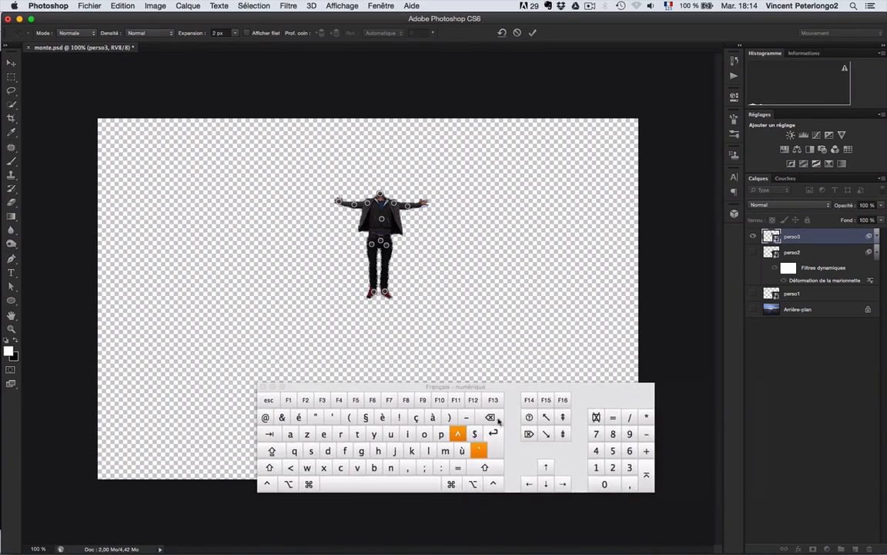
click(409, 206)
key(BackSpace)
click(394, 203)
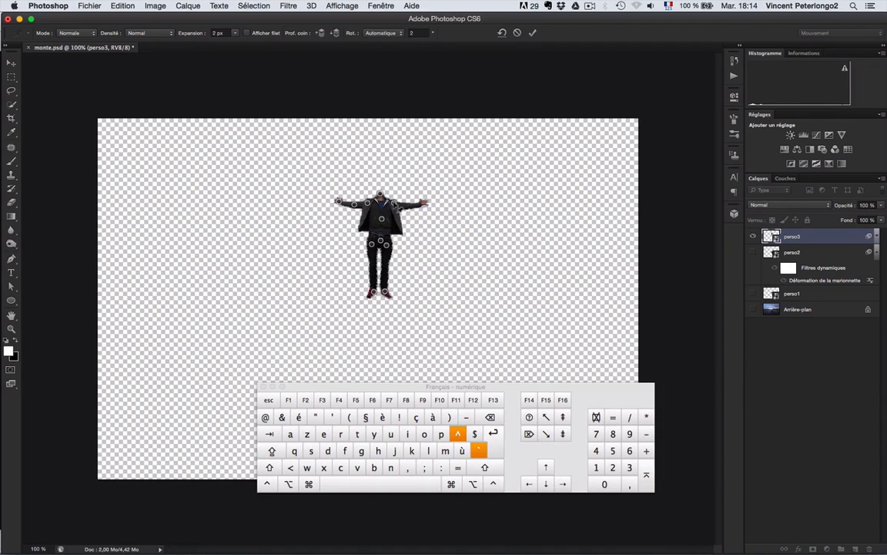
mouse_move(386, 185)
mouse_down()
mouse_move(412, 173)
mouse_move(378, 151)
mouse_move(399, 176)
mouse_up()
click(396, 179)
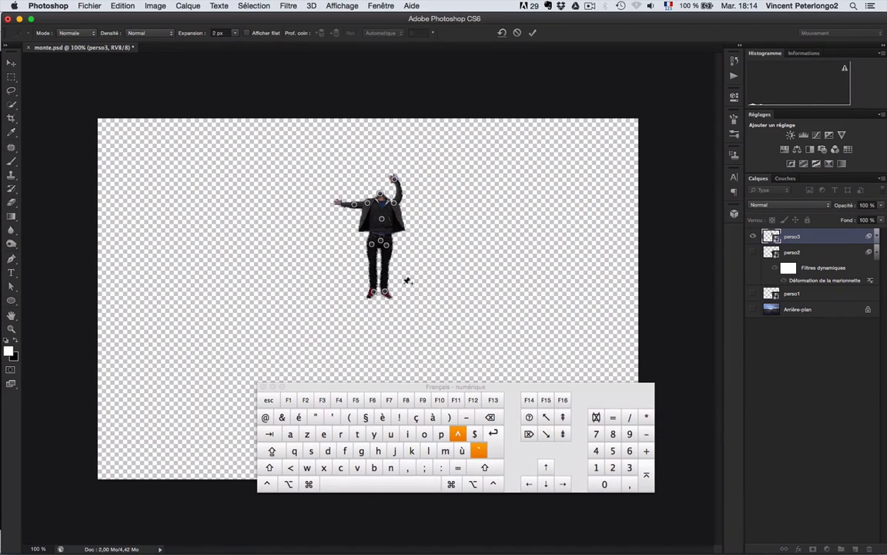
Rotate the image-left shoulder pin to raise that arm, pin its hand above the head, and apply the puppet warp.
click(367, 202)
key(alt)
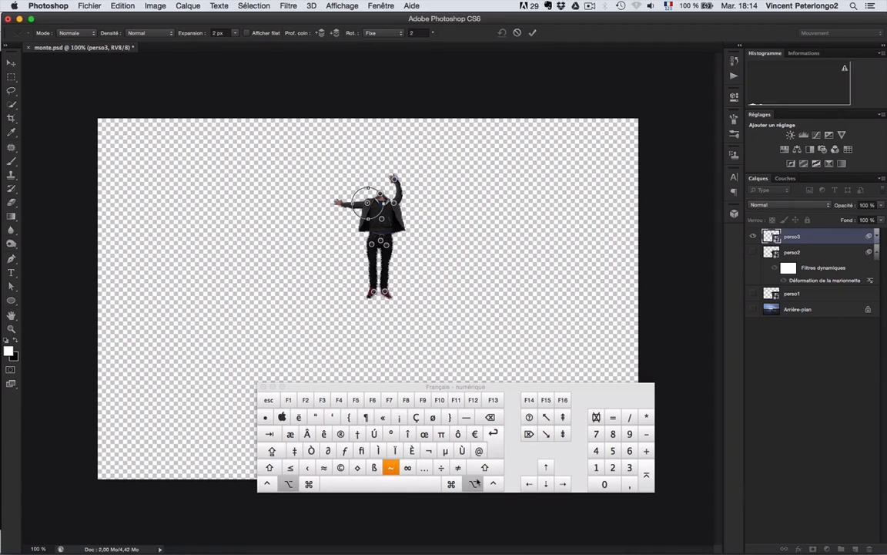
drag(353, 202, 372, 178)
click(371, 180)
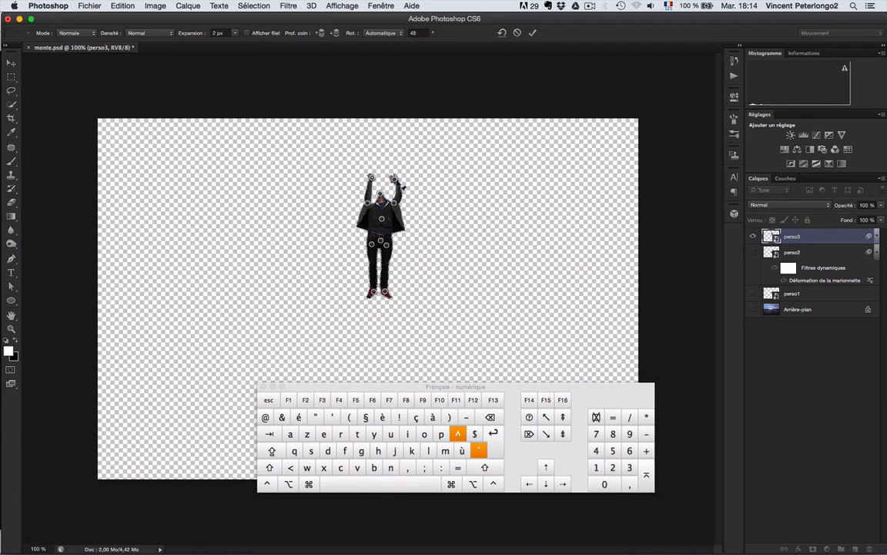
key(Return)
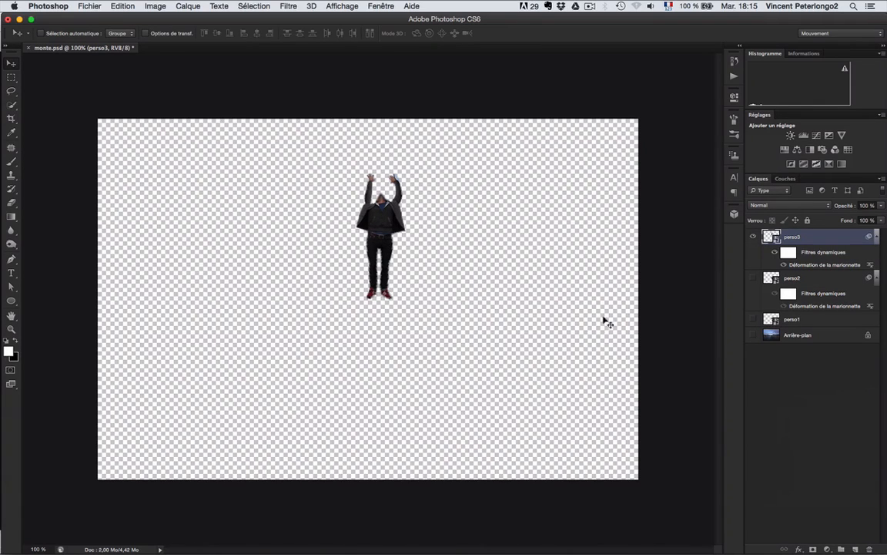
Make the perso2, perso1 and Arrière-plan layers visible along with perso3.
click(753, 278)
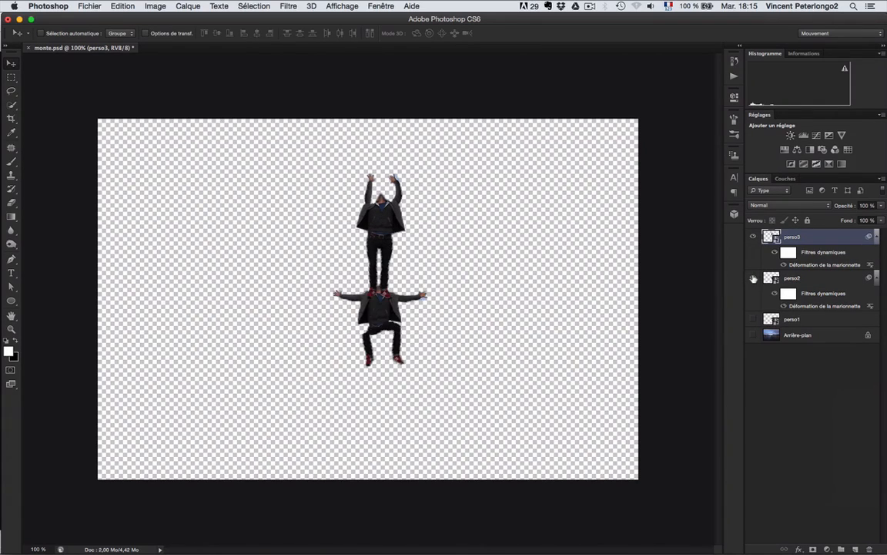
click(753, 318)
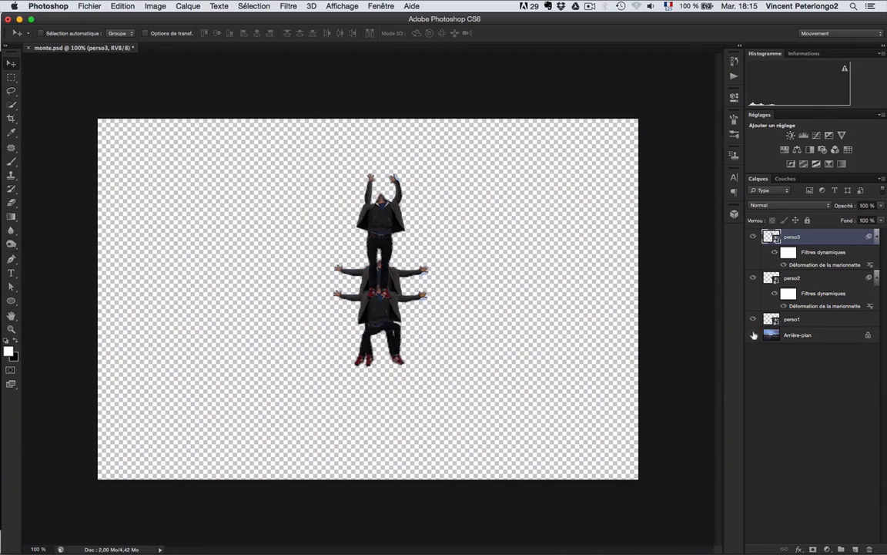
click(755, 335)
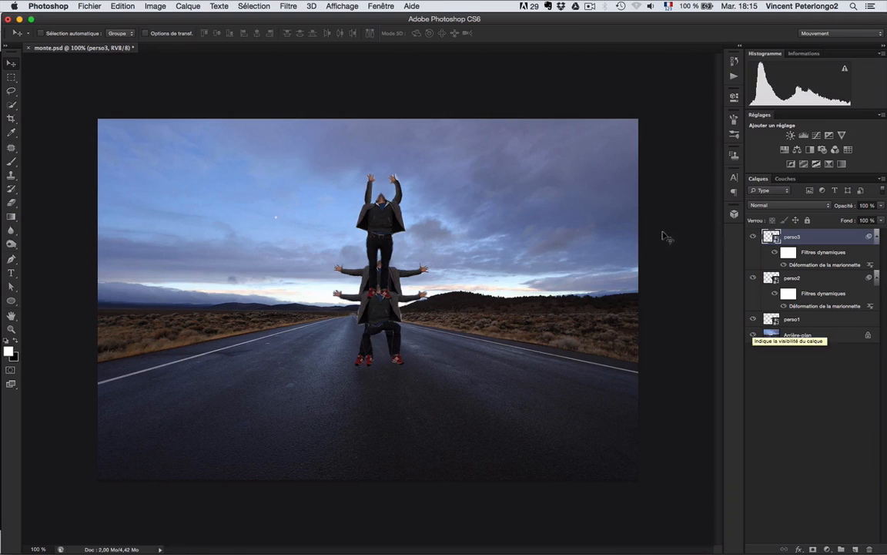
Open the Montage timeline and create a frame animation (Créer une animation d'image).
click(380, 6)
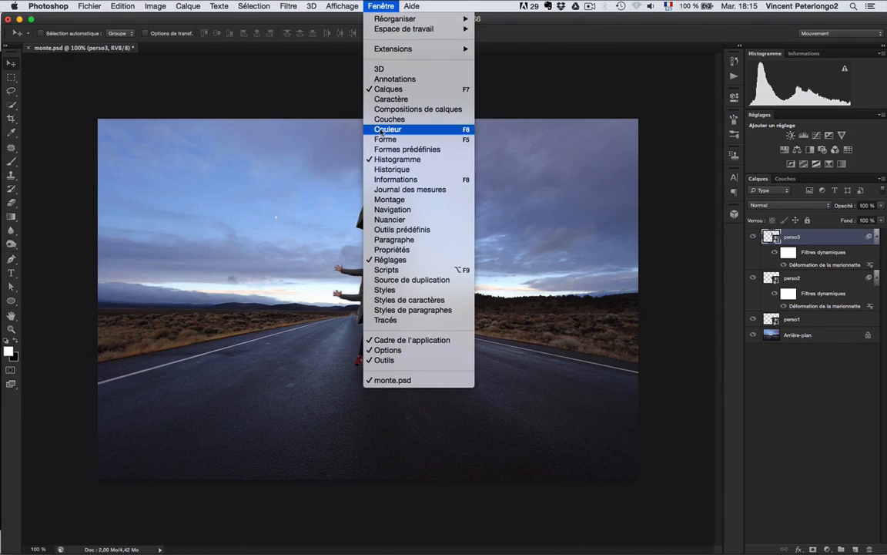
click(385, 199)
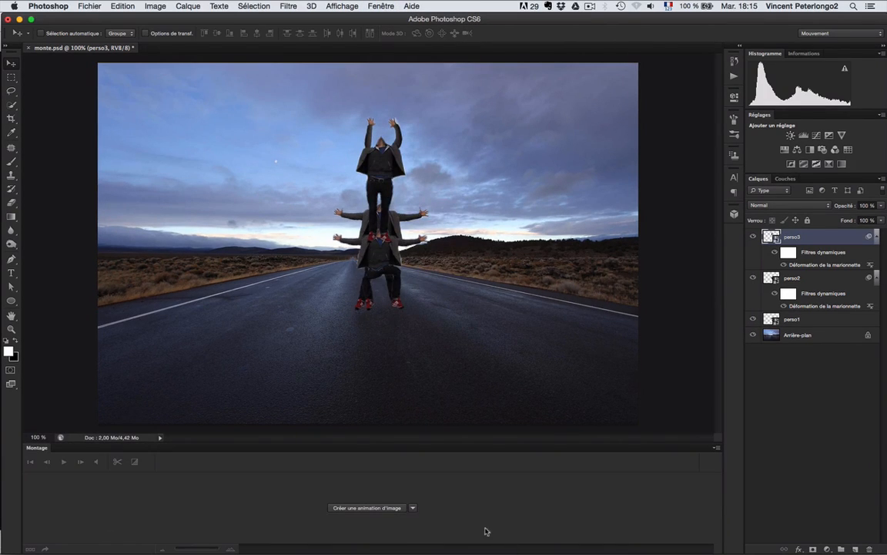
click(412, 507)
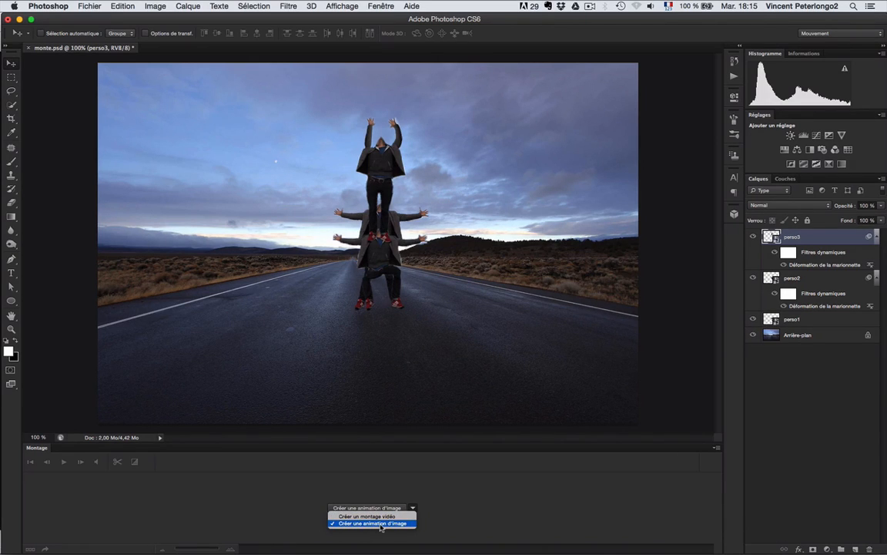
click(381, 524)
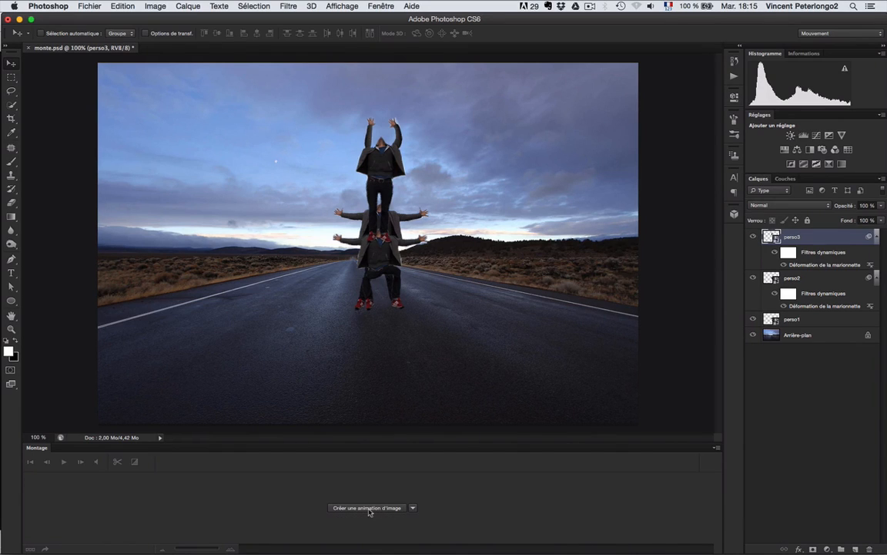
click(368, 509)
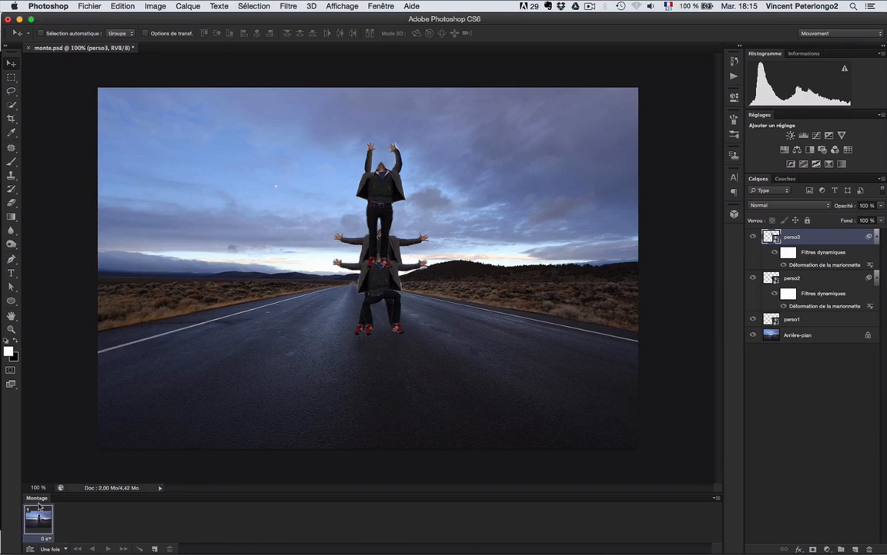
Set up the first frame manually by hiding perso2 and perso3, leaving perso1 over Arrière-plan.
click(797, 336)
click(806, 319)
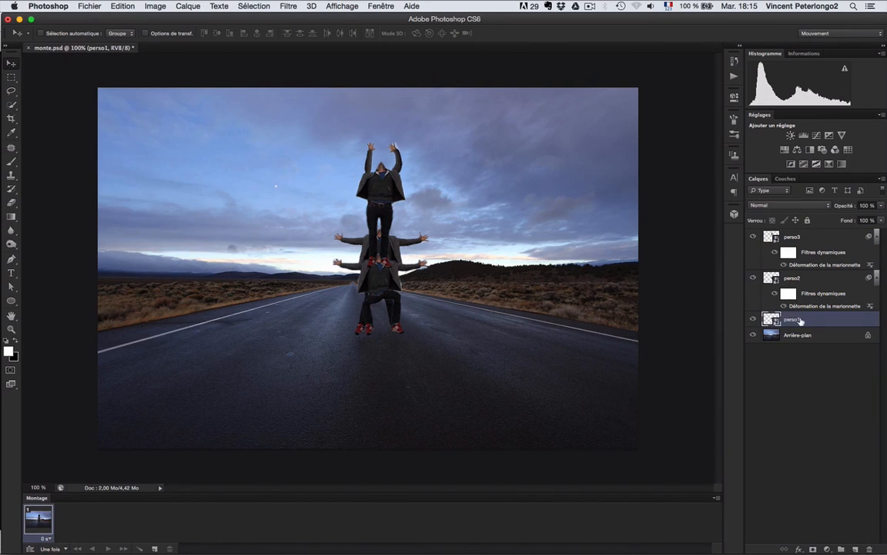
click(753, 278)
click(753, 237)
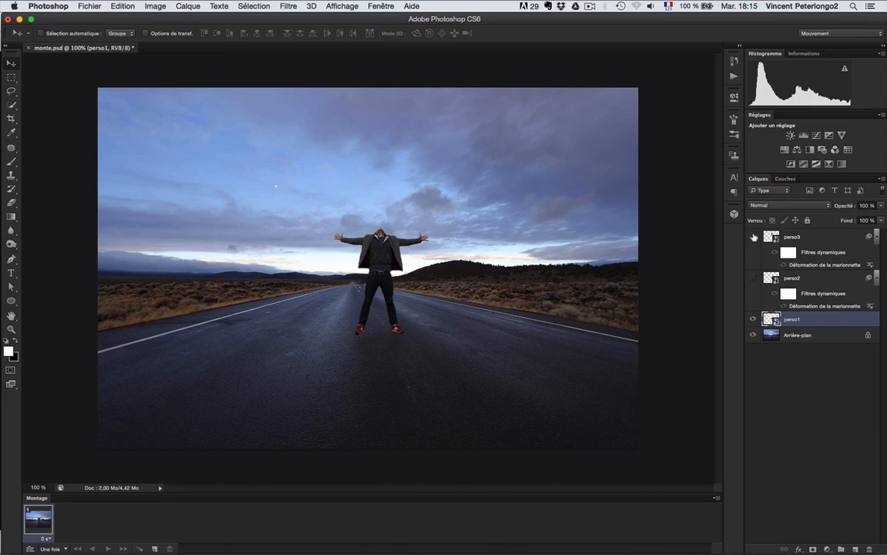
Add a second frame and show perso2 in it instead of perso1.
click(154, 549)
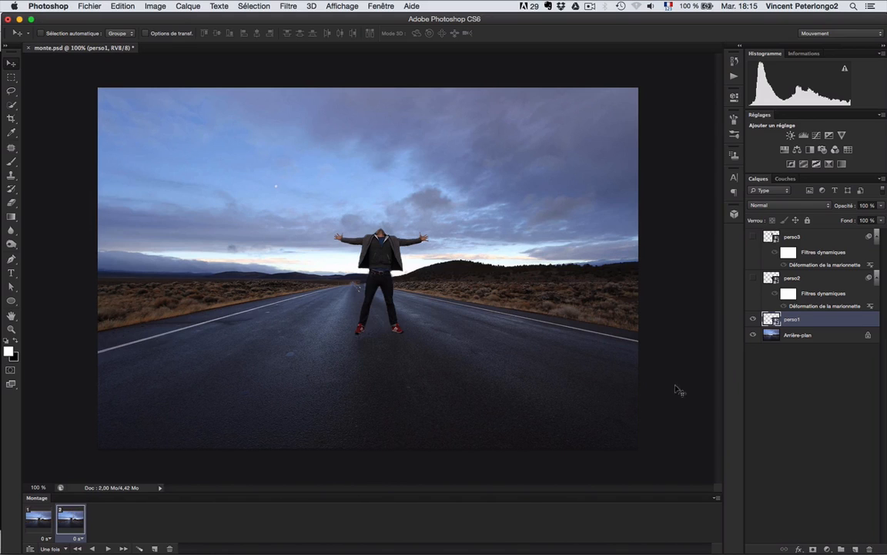
click(754, 321)
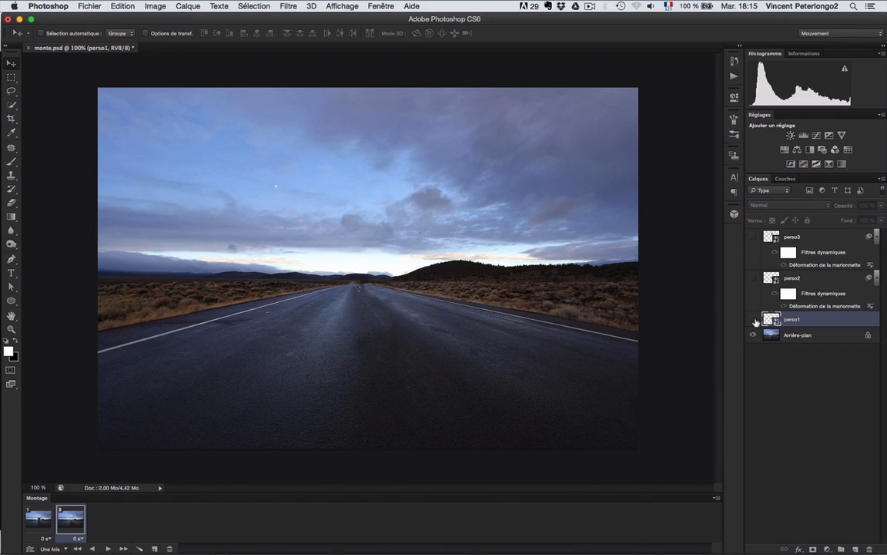
click(754, 279)
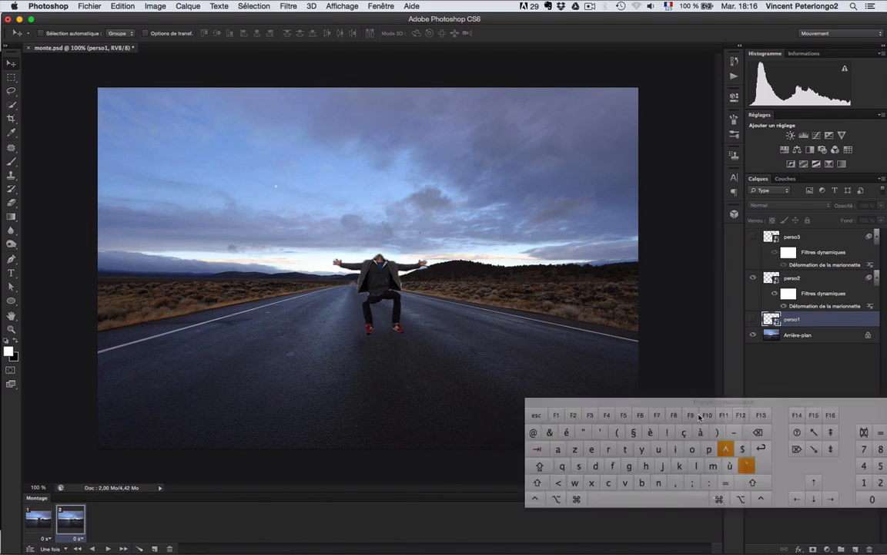
Select both manually built frames and delete them from the animation.
drag(697, 404, 525, 436)
click(368, 517)
shift+click(44, 521)
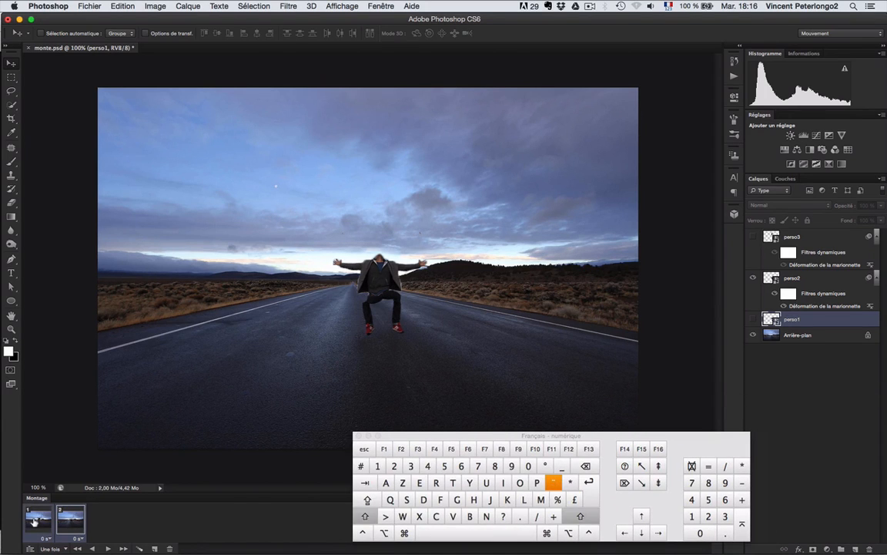
click(169, 549)
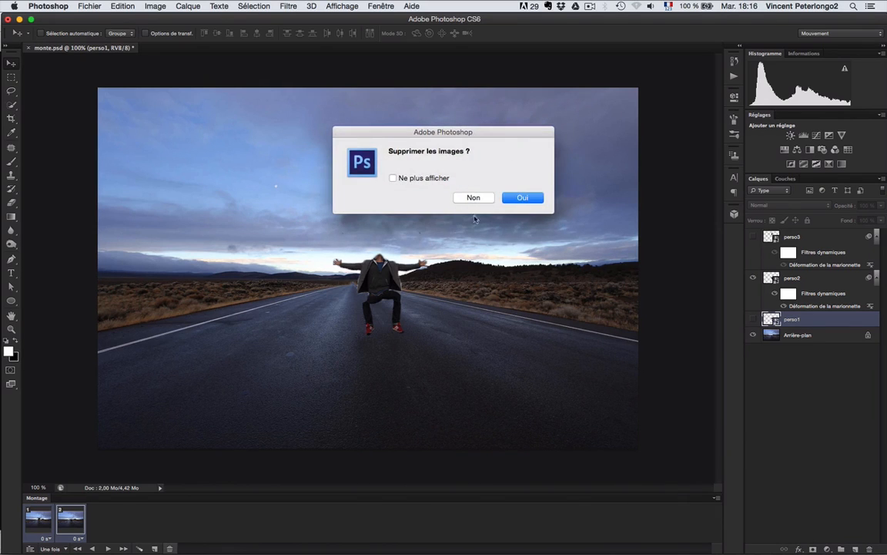
click(521, 198)
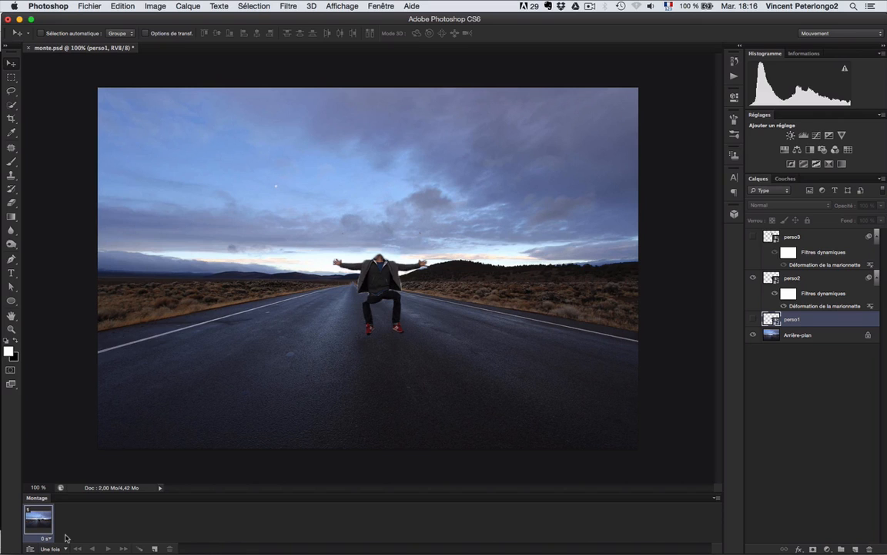
Create animation frames from the layers and delete the first frame, which holds only the road background.
click(717, 498)
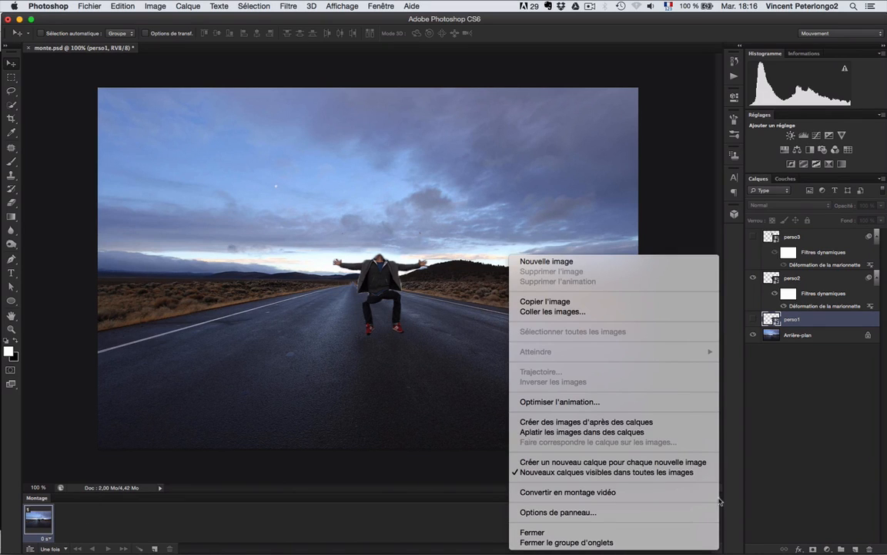
click(628, 422)
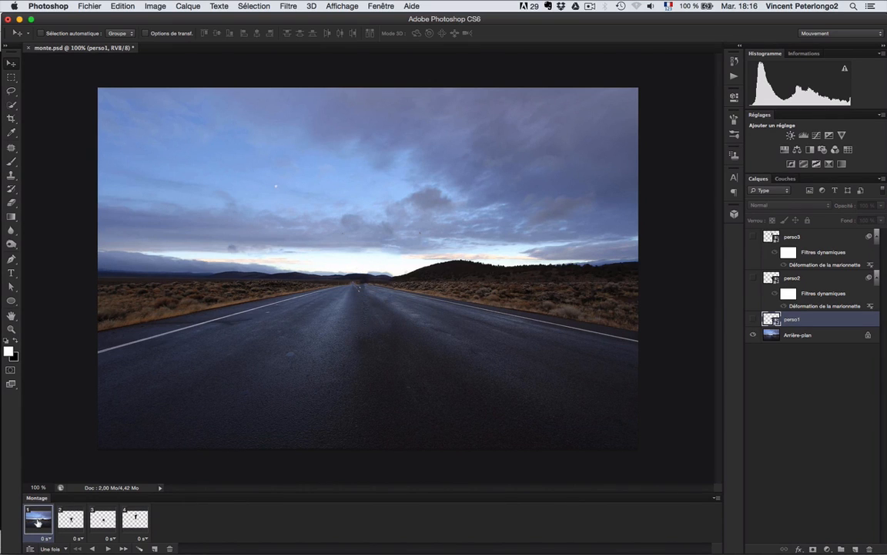
click(171, 549)
click(535, 198)
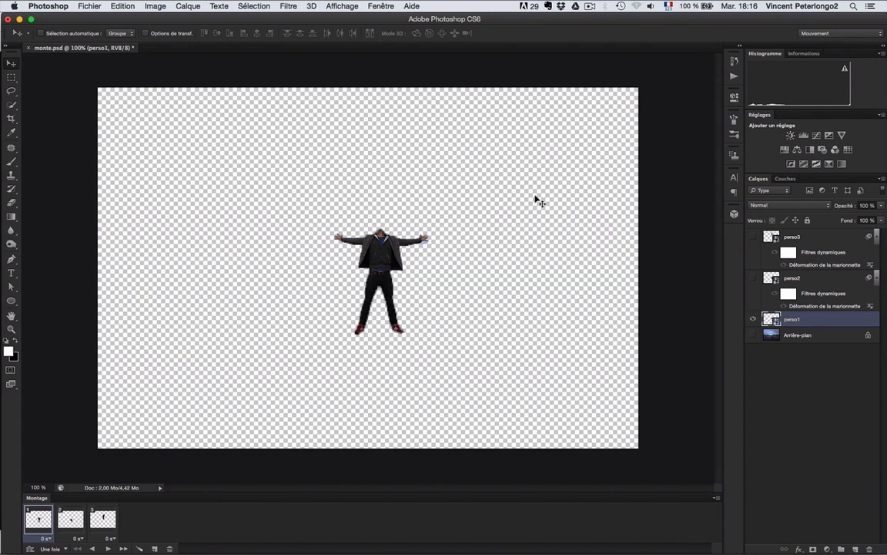
Show Arrière-plan in the first frame and match its position, visibility and style across all frames.
click(809, 336)
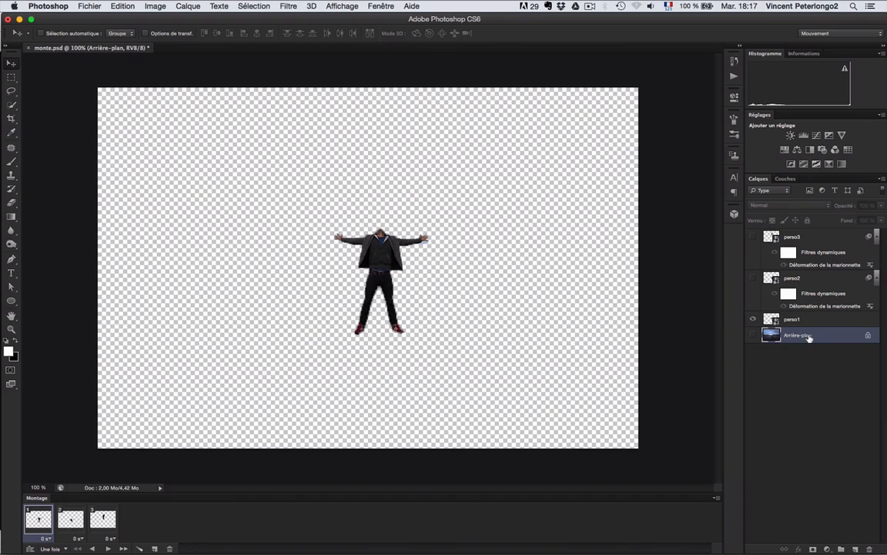
click(753, 335)
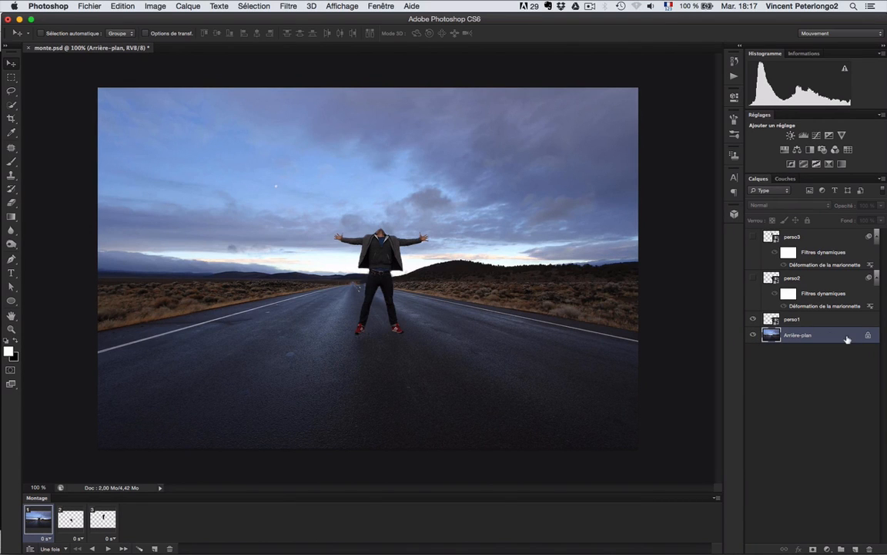
click(716, 497)
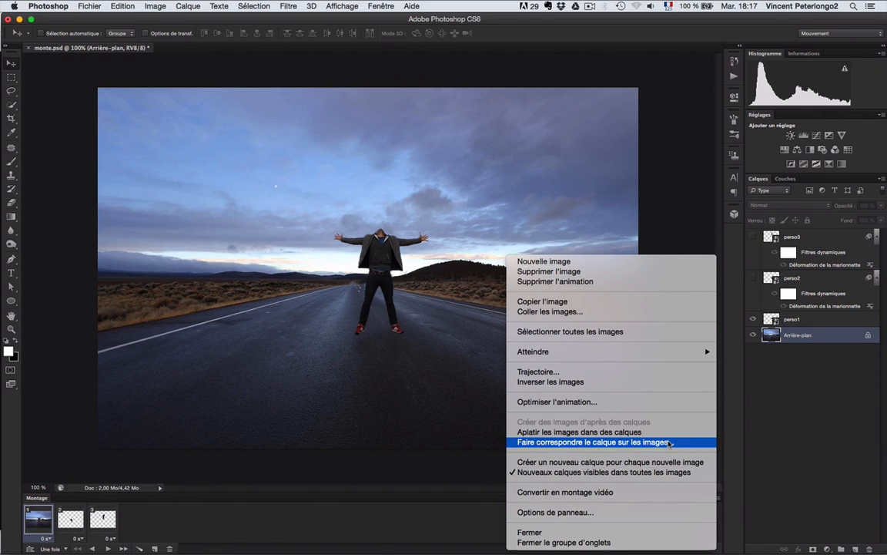
click(670, 444)
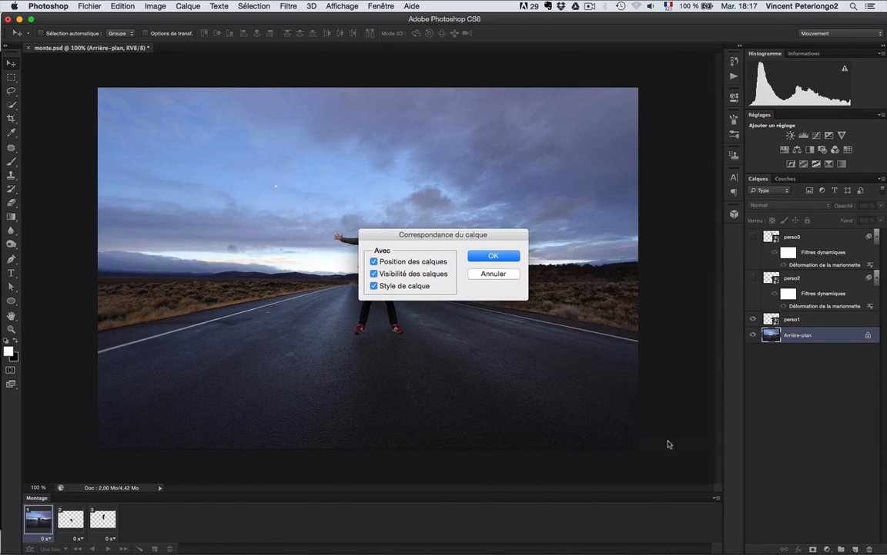
click(493, 257)
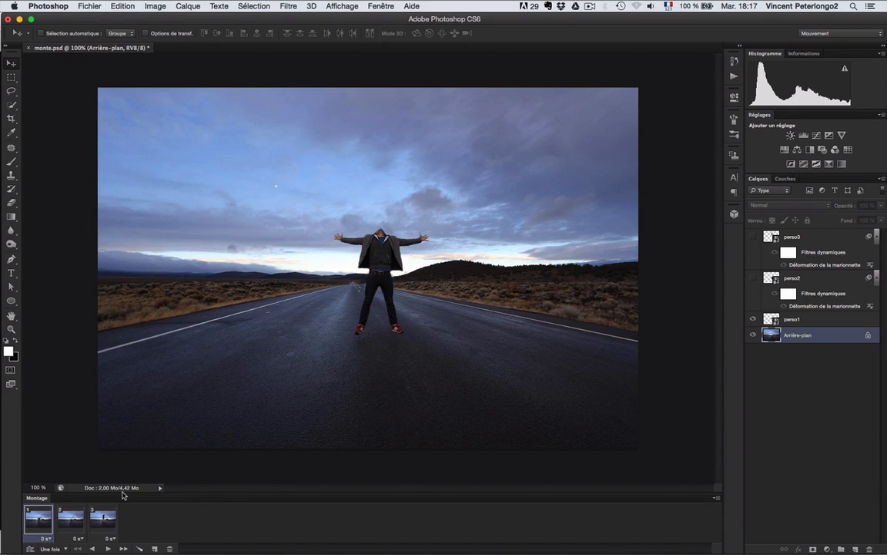
Save the monte.psd document.
click(90, 6)
click(91, 111)
Try flattening the animation frames into layers, and undo the flattening.
click(716, 500)
mouse_move(654, 351)
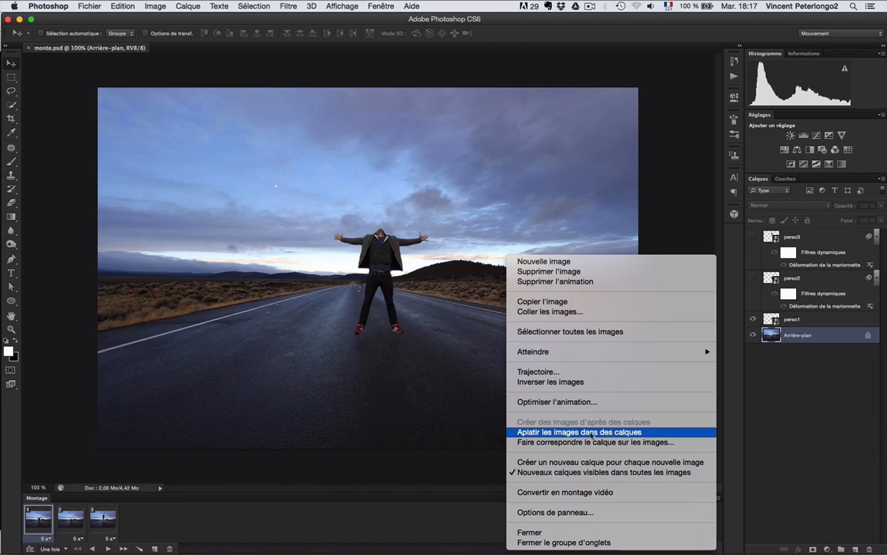
click(593, 433)
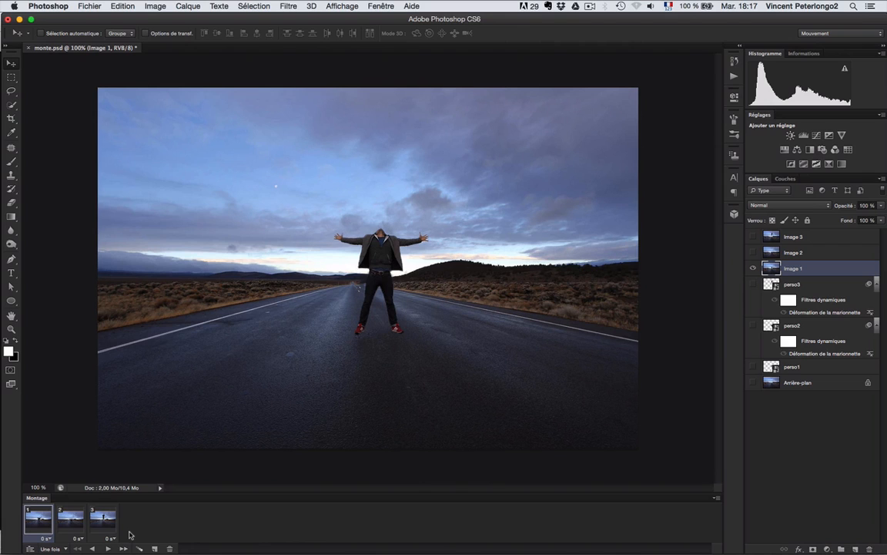
click(123, 8)
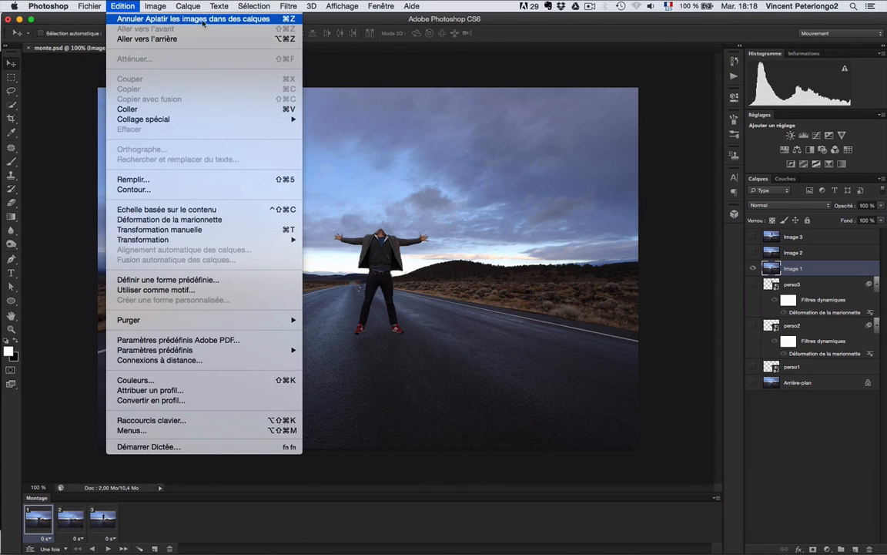
click(255, 19)
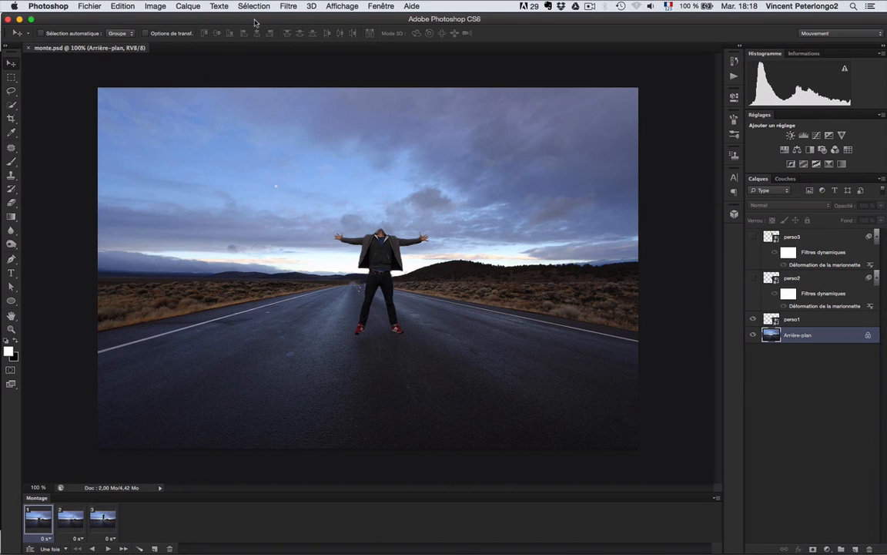
Rasterize the perso3 layer while the third animation frame is selected.
click(104, 521)
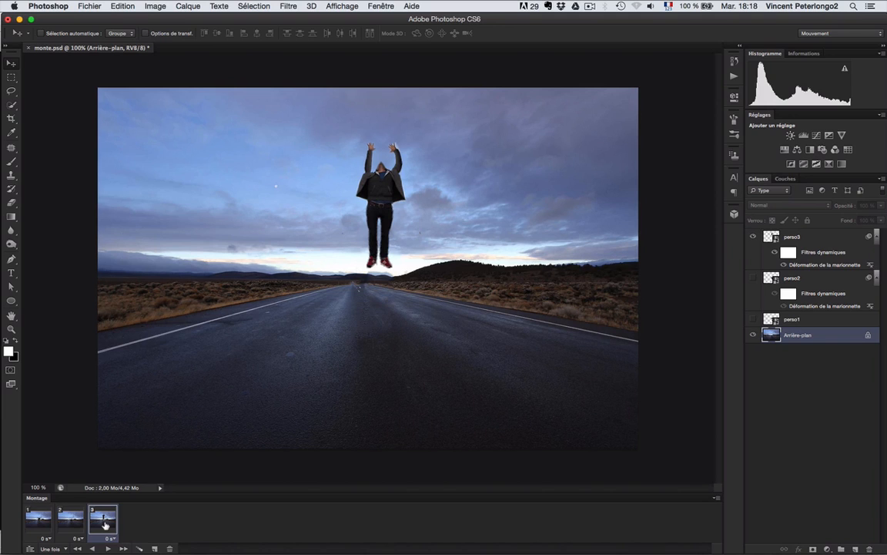
right_click(824, 238)
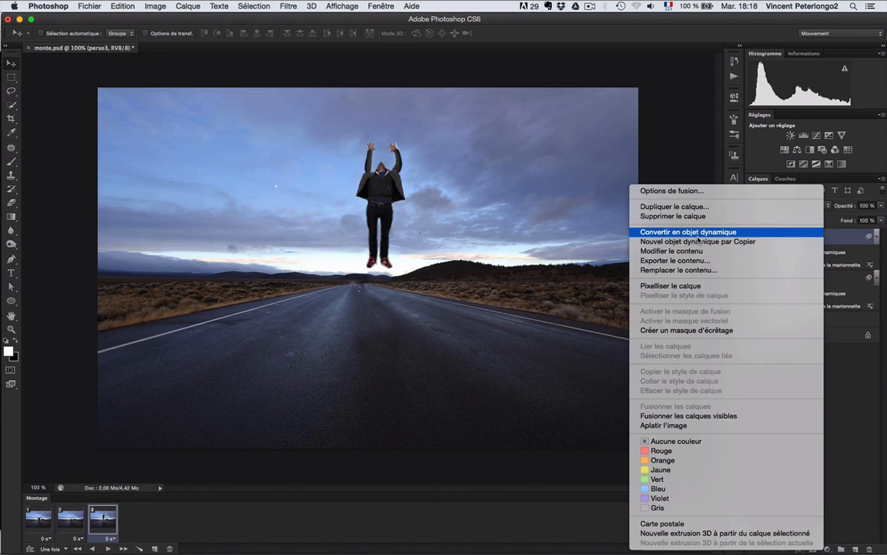
click(737, 287)
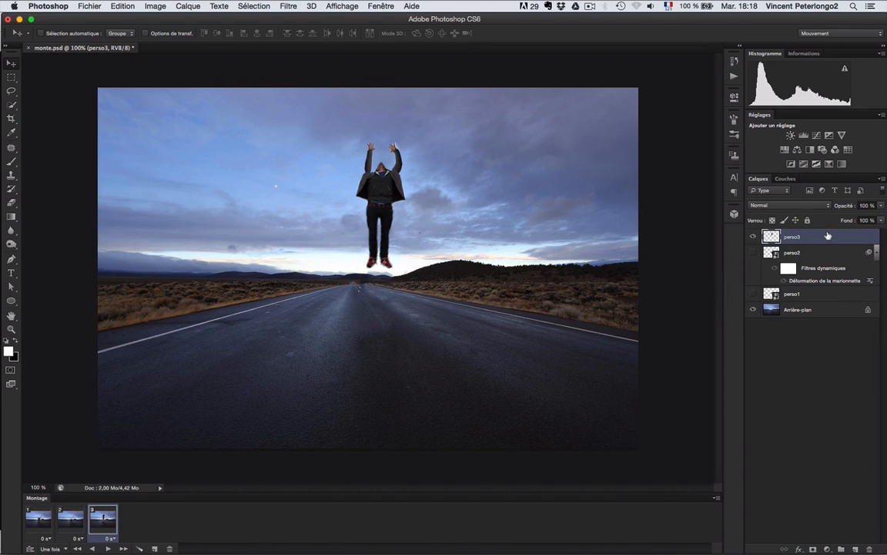
Duplicate the third frame and move perso3 straight up in the copy until the man is fully outside the image.
click(155, 549)
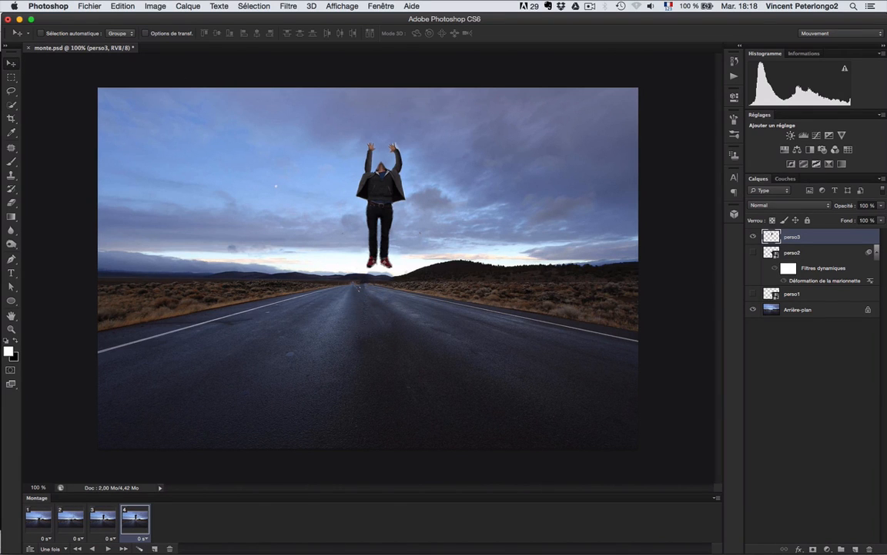
drag(735, 326, 638, 408)
key(shift)
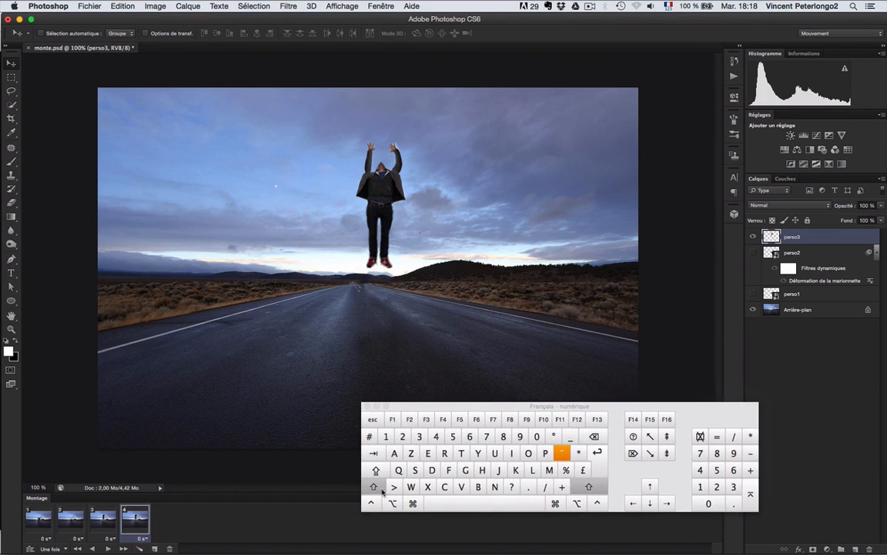
drag(409, 188, 391, 65)
drag(385, 113, 383, 65)
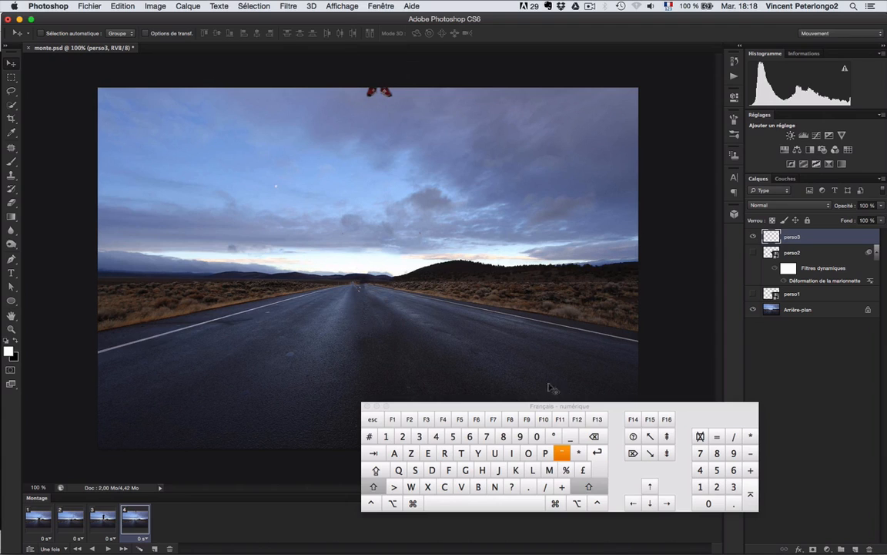
click(651, 485)
click(651, 486)
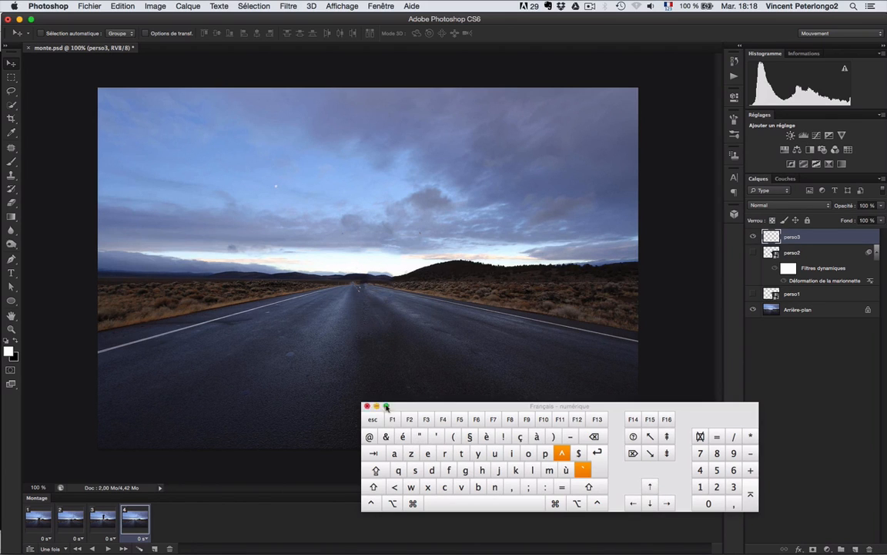
drag(410, 407, 886, 368)
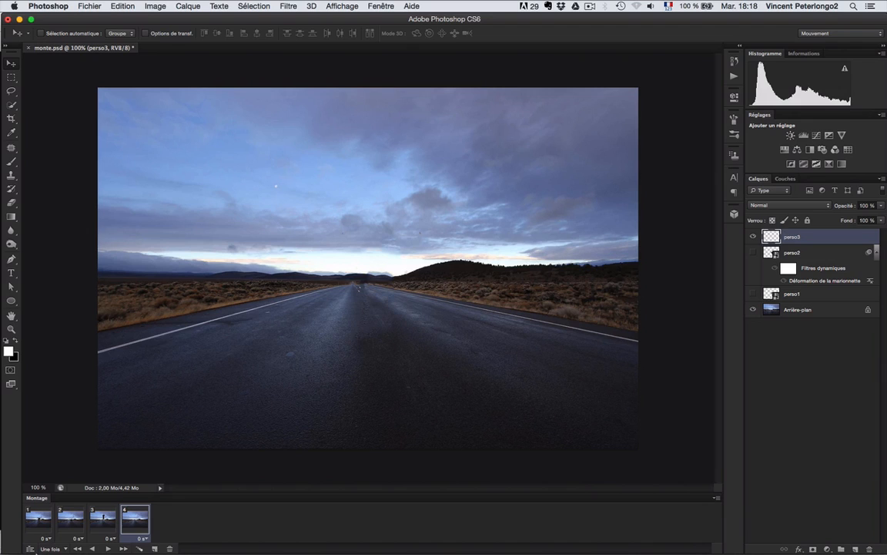
Tween the fourth frame with the previous one, adding 3 images across all layers, and play the animation.
click(140, 548)
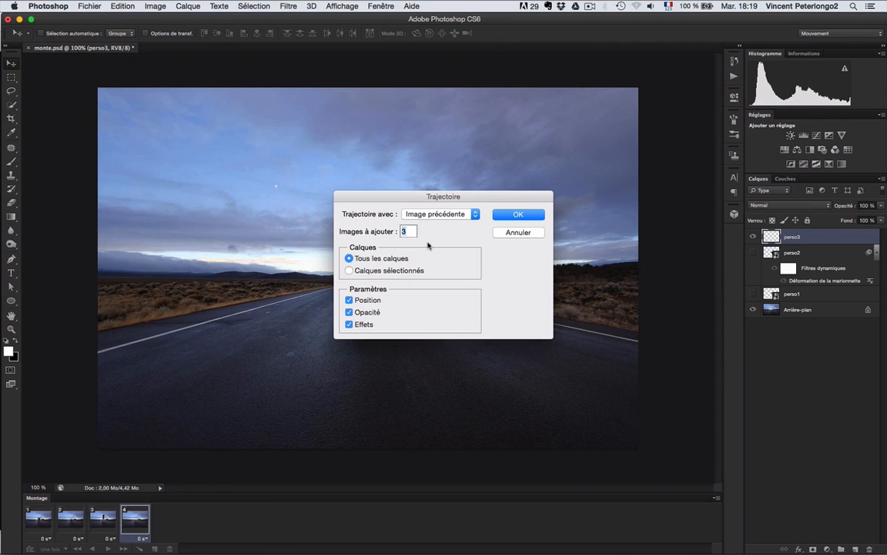
click(519, 215)
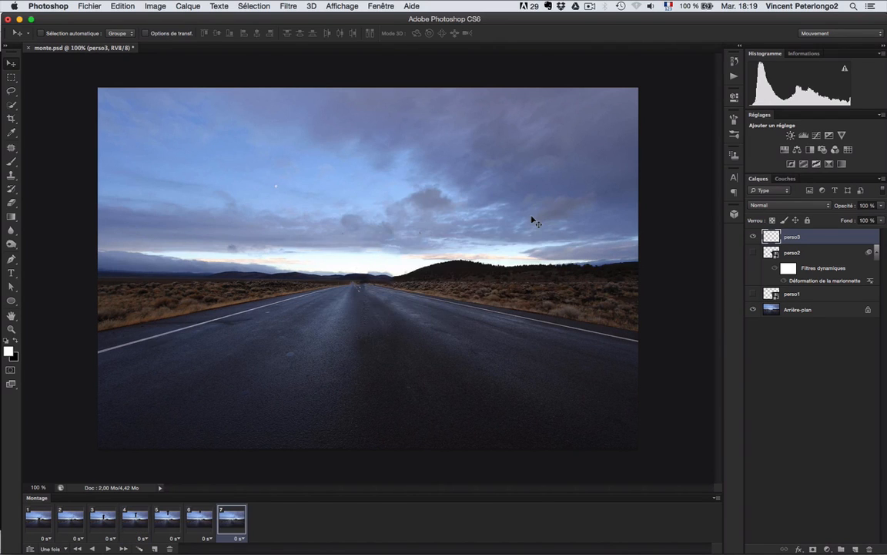
click(108, 548)
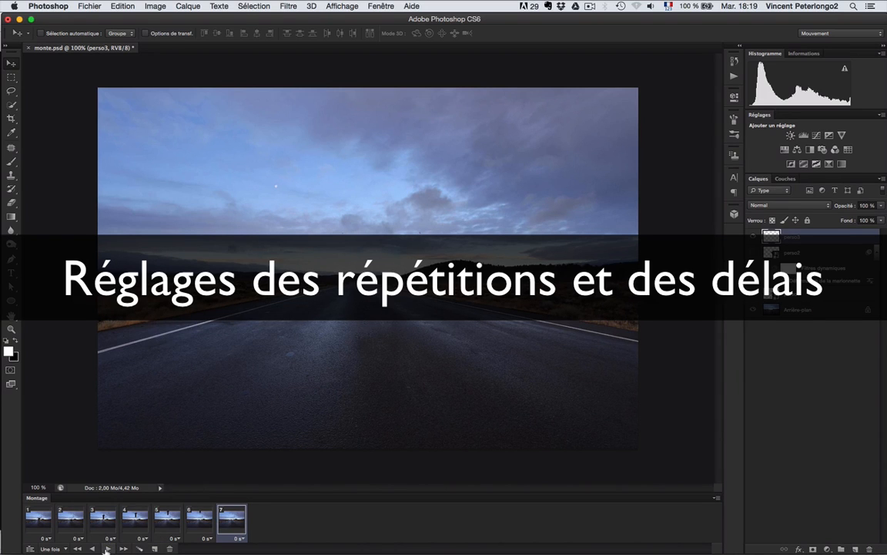
Keep the looping at Une fois, and set the delay of frame 1 to 0,5 s and frame 2 to 0,2 s.
click(59, 550)
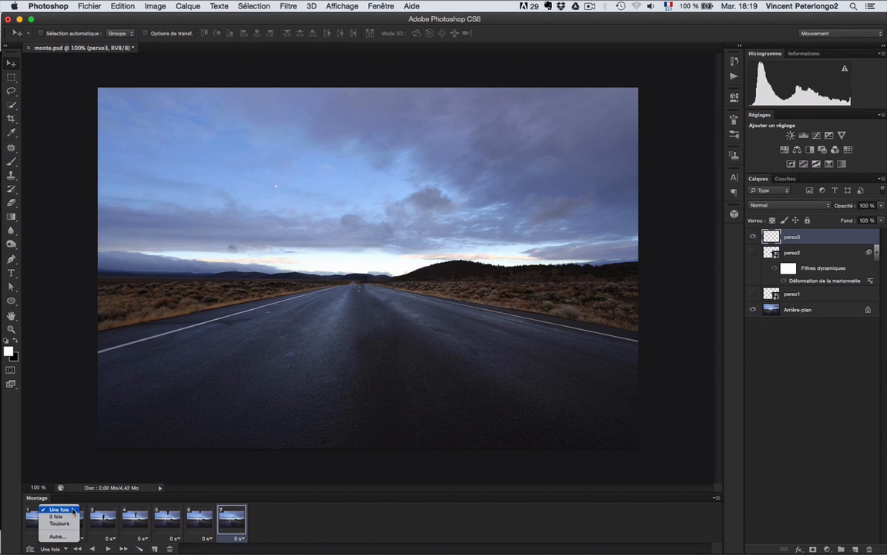
click(73, 510)
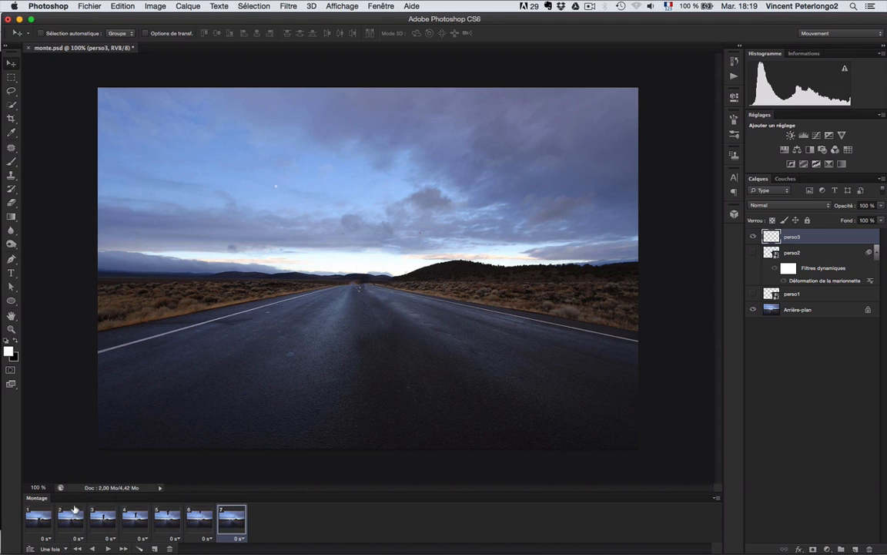
click(47, 540)
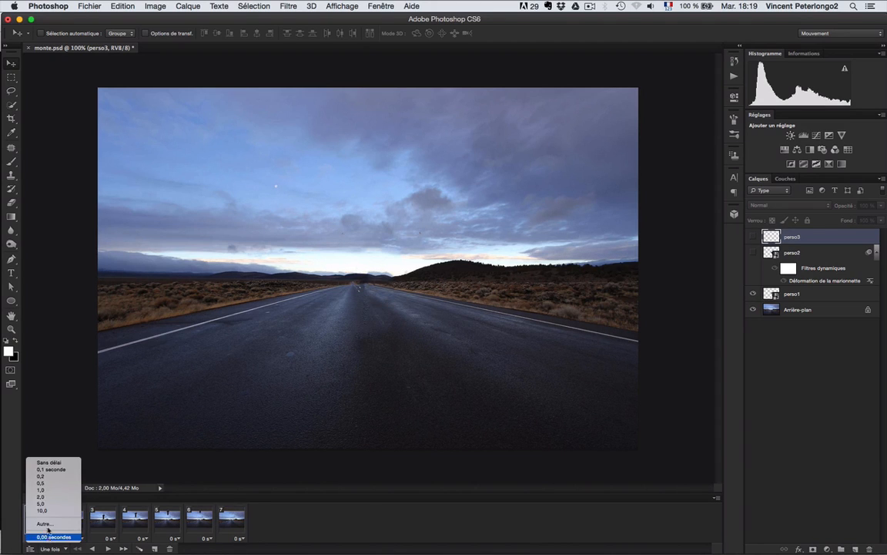
click(42, 483)
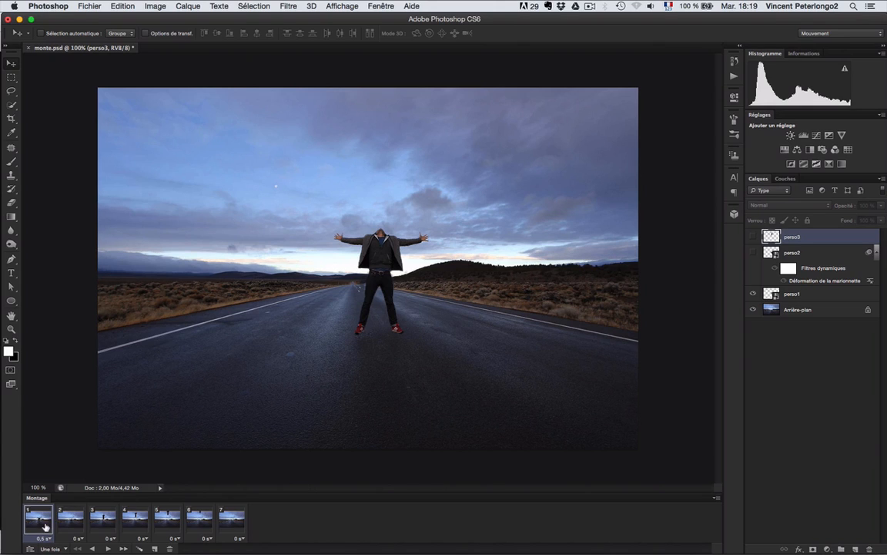
click(80, 538)
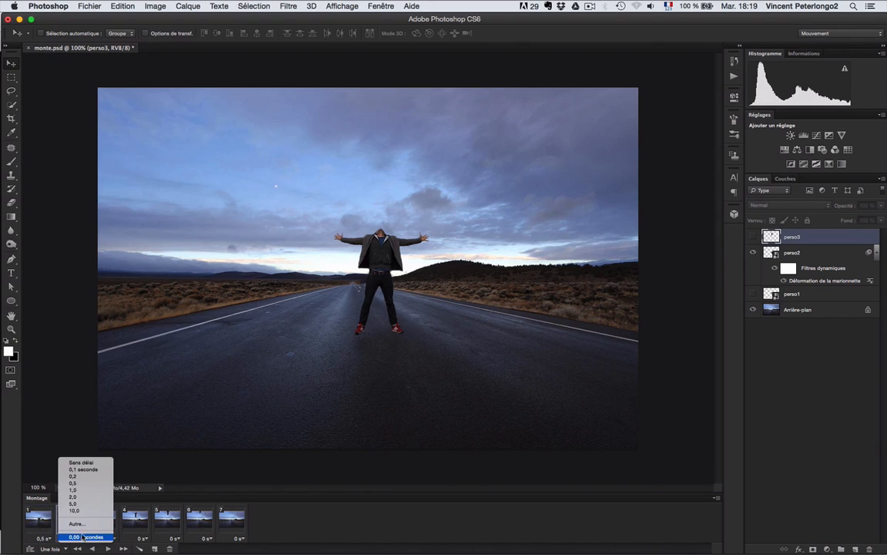
click(86, 480)
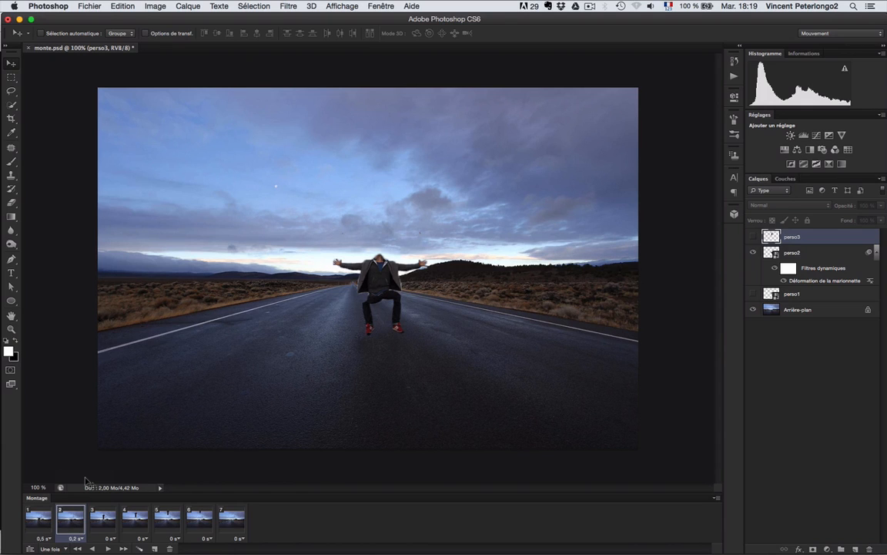
Set frames 3 to 7 to Sans délai and play the animation from the last frame.
click(103, 521)
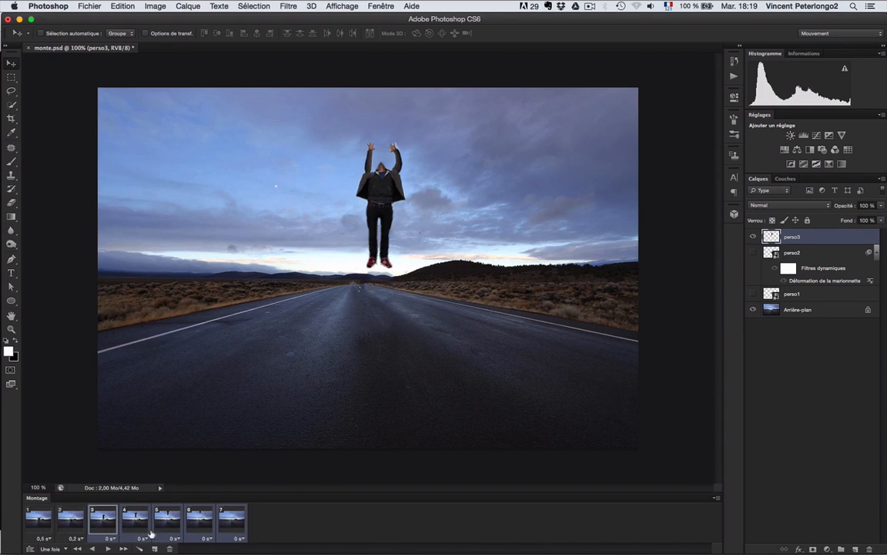
click(110, 538)
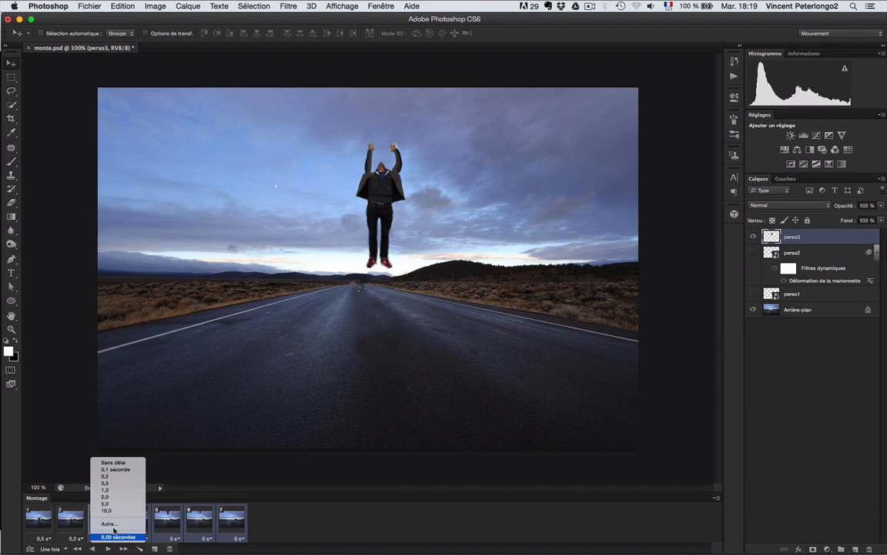
click(122, 463)
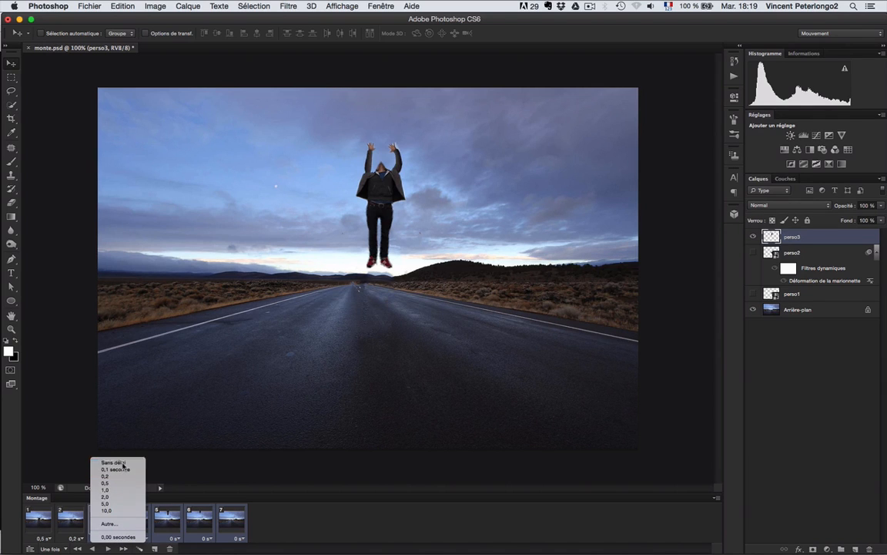
click(232, 528)
click(108, 548)
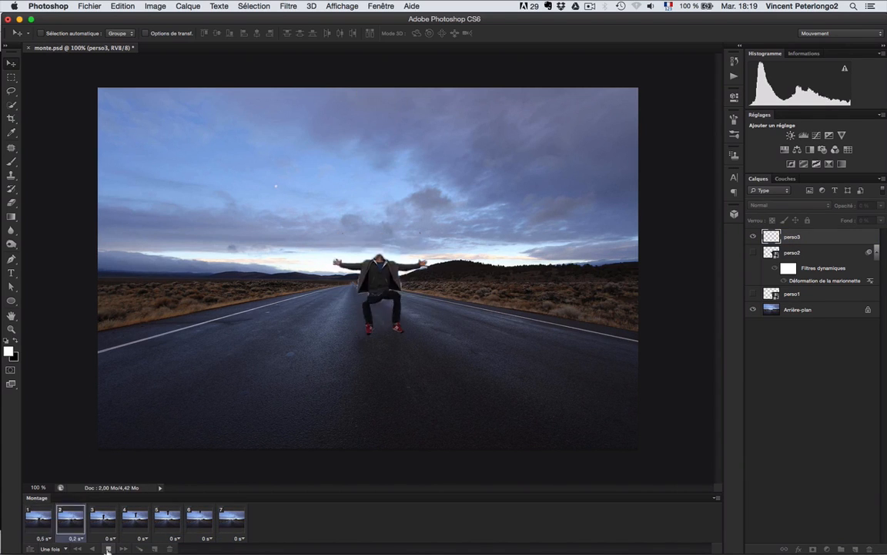
Save monte.psd, and save a copy in Photoshop format on the Bureau as monte2.psd with maximised compatibility.
click(89, 6)
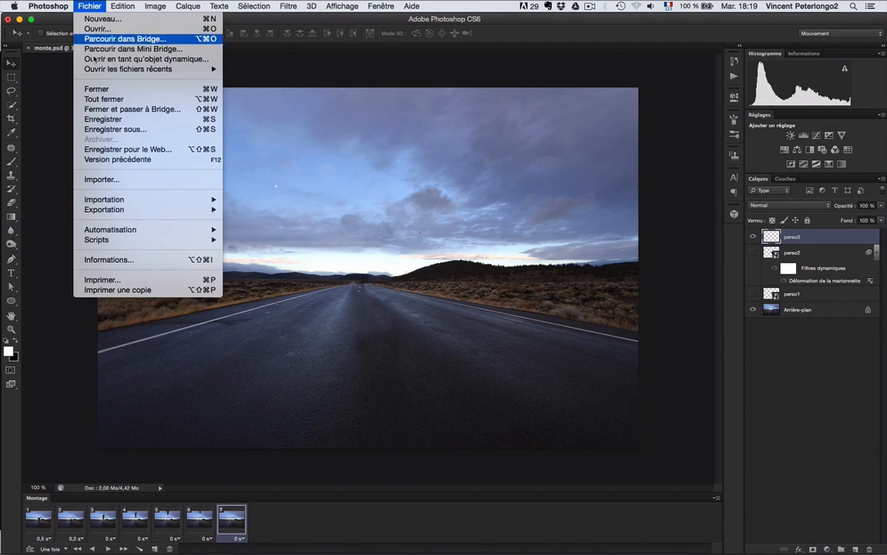
click(133, 123)
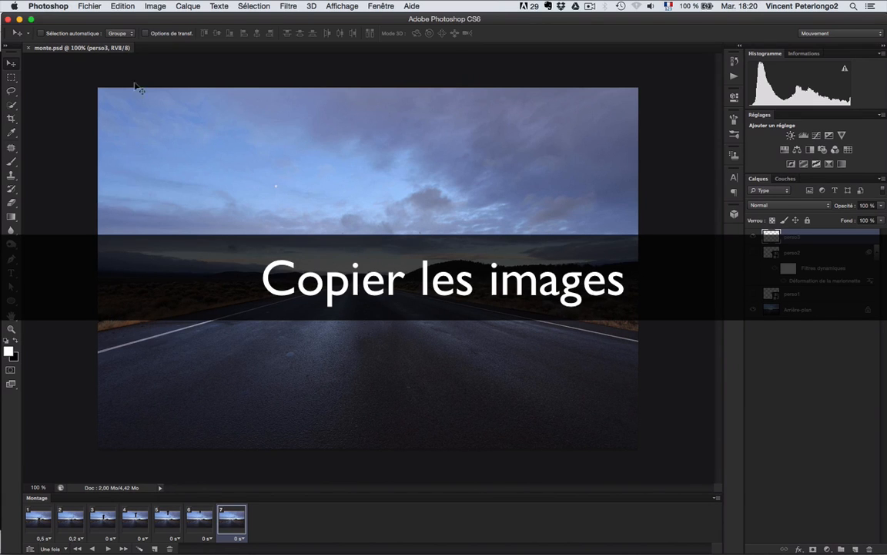
click(88, 7)
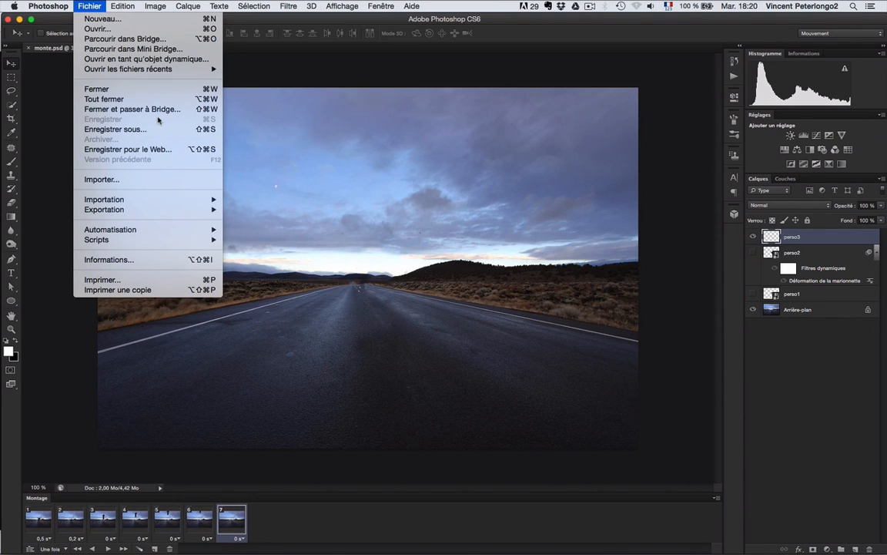
click(96, 5)
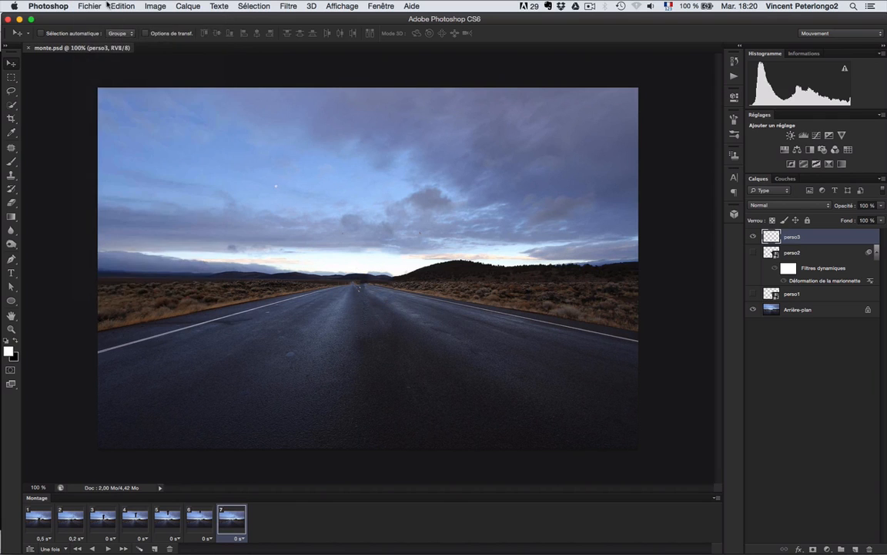
click(90, 5)
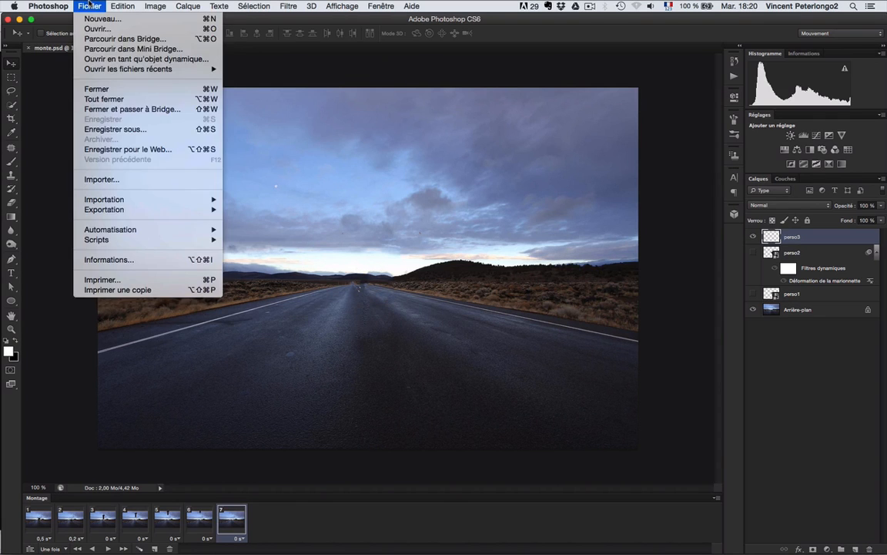
click(149, 131)
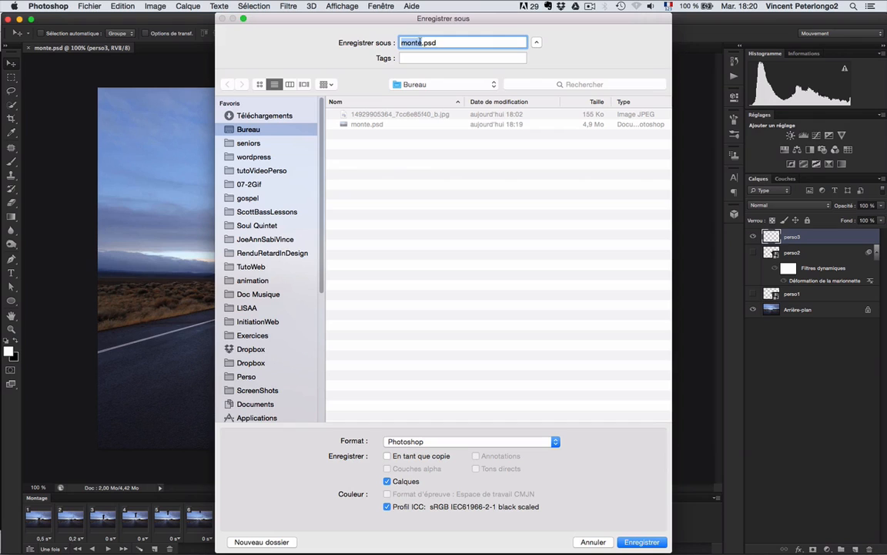
click(420, 42)
text(2)
click(644, 543)
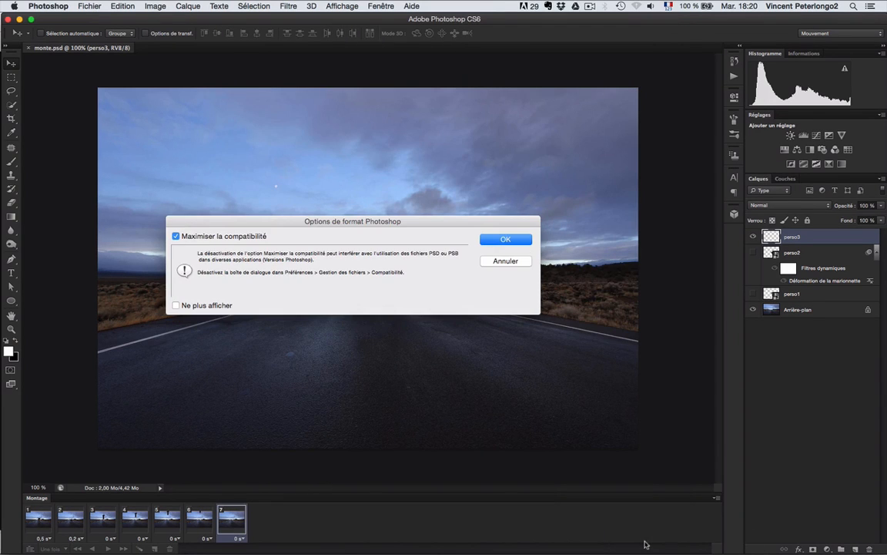
key(Return)
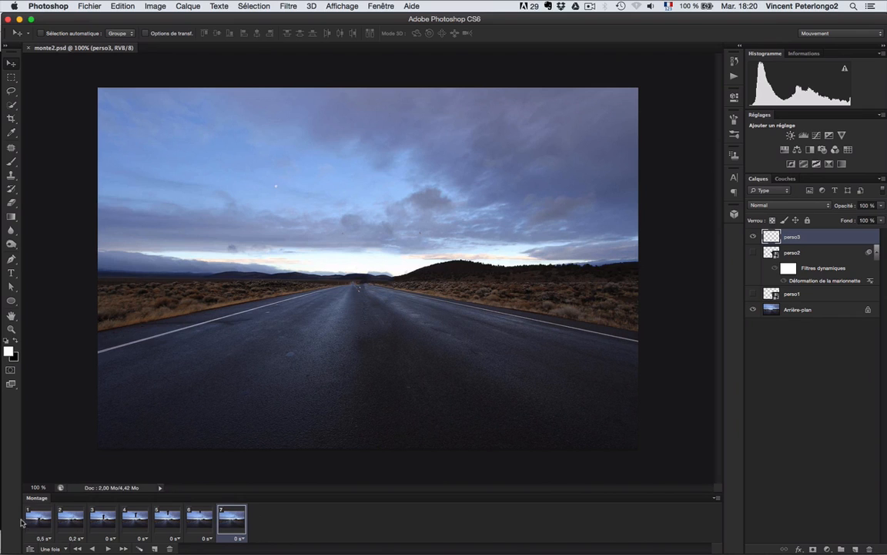
Delete all the animation frames and the layers perso1, perso2 and perso3, leaving only Arrière-plan.
click(170, 549)
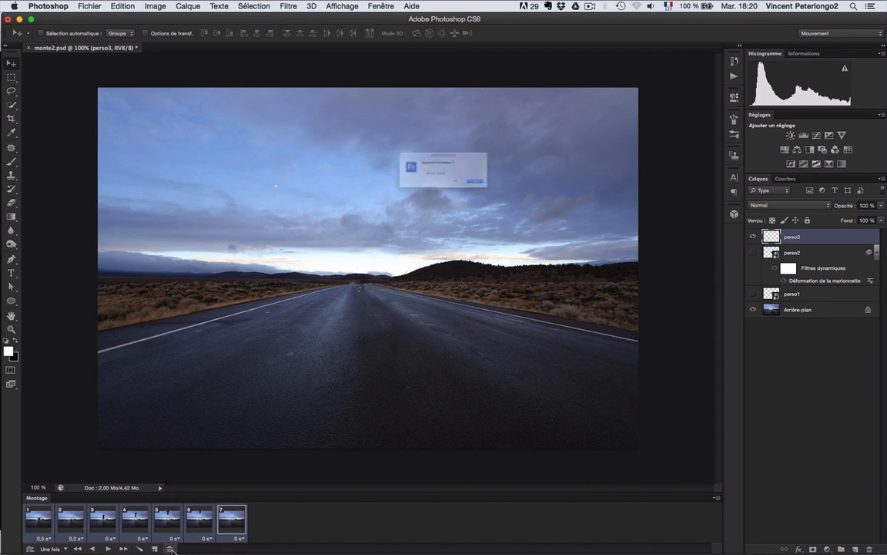
click(524, 198)
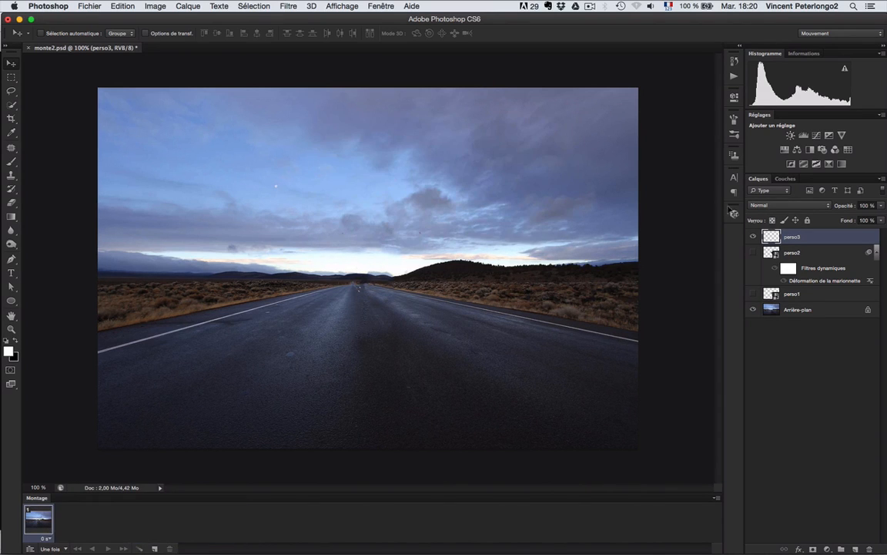
shift+click(802, 295)
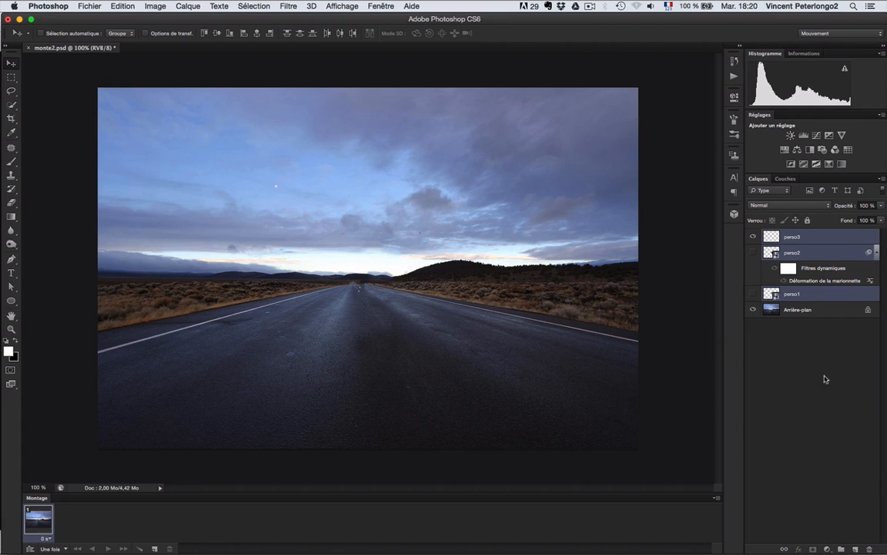
click(869, 549)
click(527, 199)
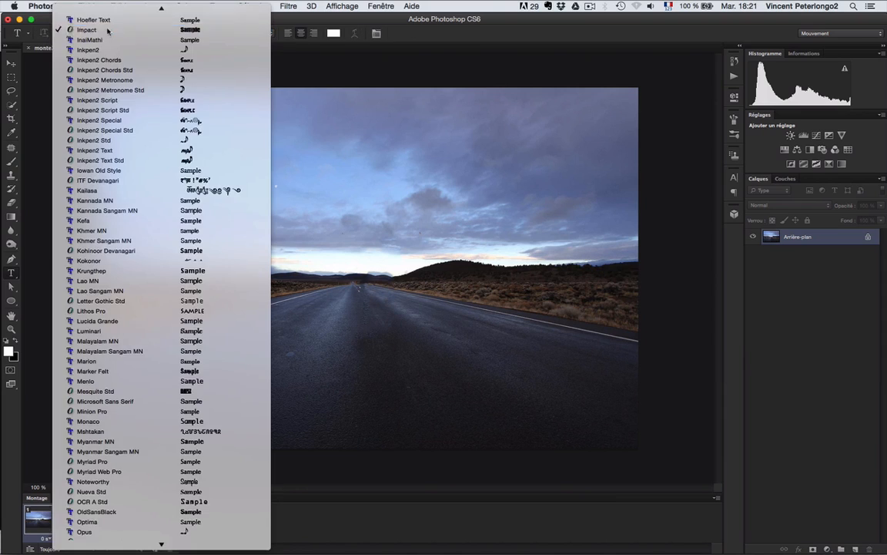
Set the Type tool to Impact at 120 pt with white (ffffff) as the text colour.
click(98, 25)
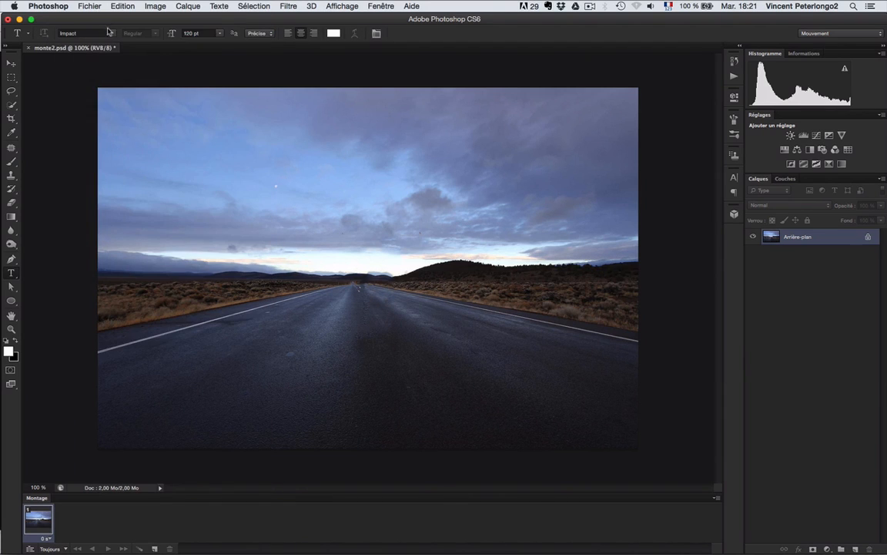
click(219, 33)
click(211, 44)
click(334, 33)
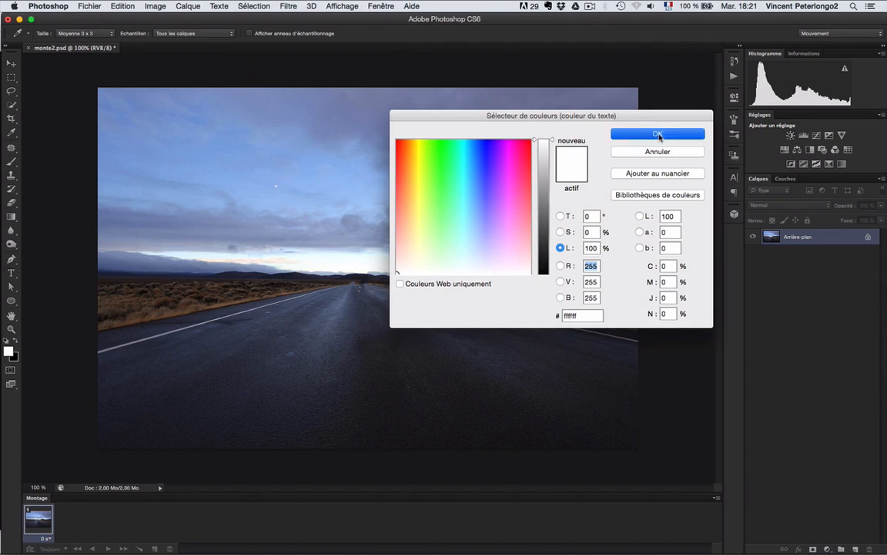
click(658, 133)
Write I'M, OUT, OF and HERE on four separate lines and move the text block to the centre of the image.
click(355, 218)
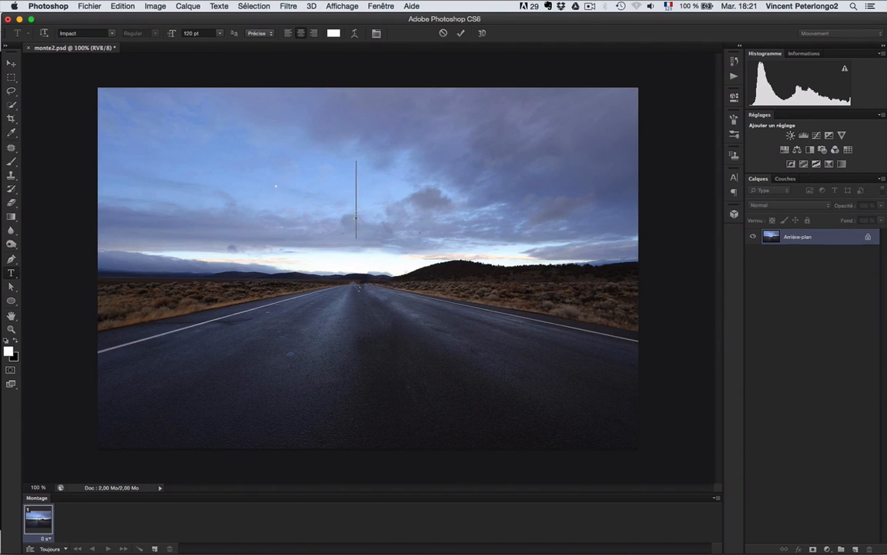
text(I'M)
key(Return)
text(OUT)
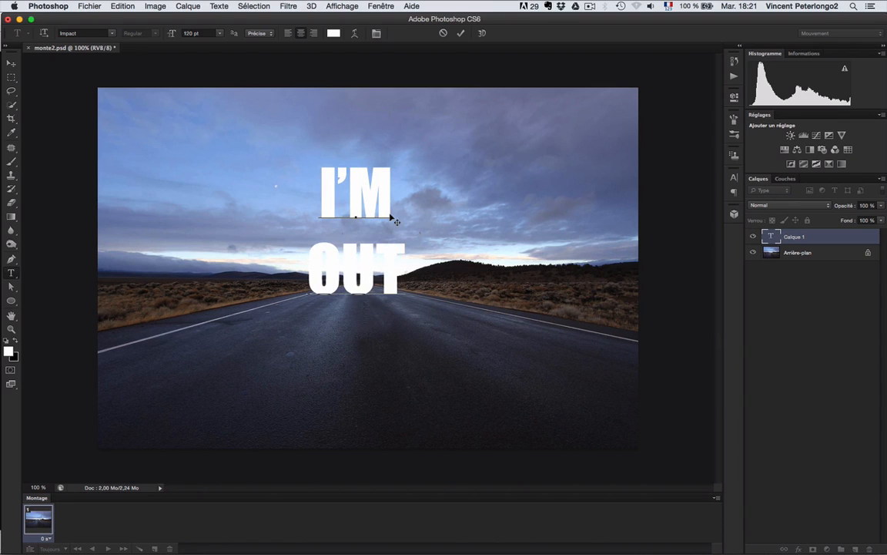
key(Return)
text(OF)
key(Return)
text(HERE)
click(11, 62)
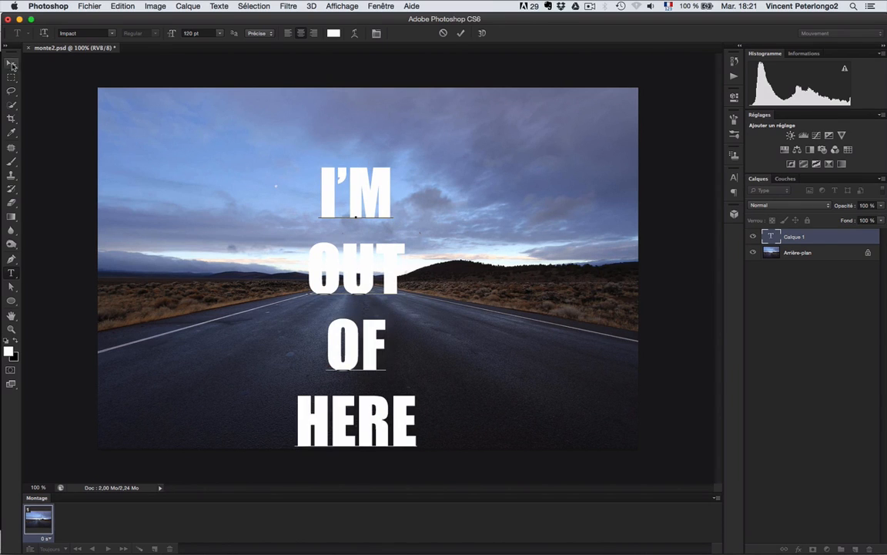
drag(358, 277, 371, 234)
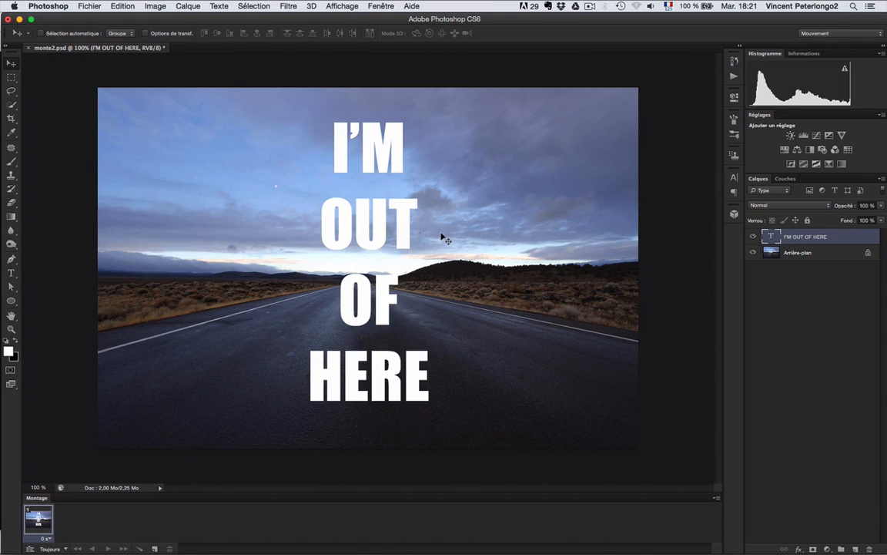
Add a 3 px exterior Contour to the text layer in dark blue 232637, sampled from the photo.
click(800, 549)
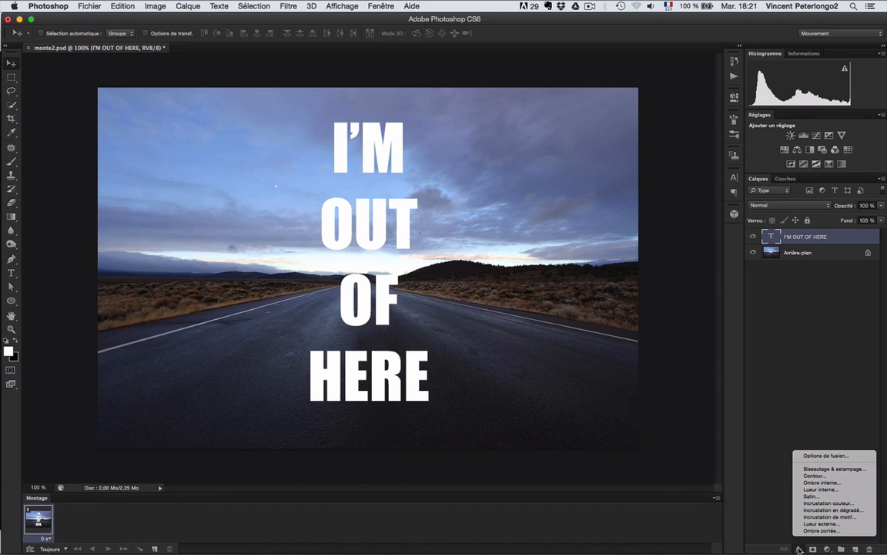
click(814, 476)
drag(631, 54, 501, 55)
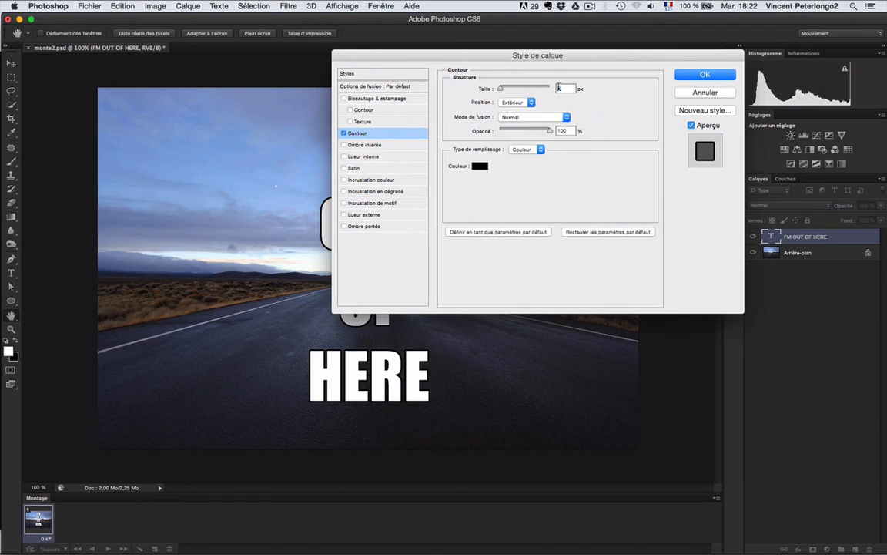
click(479, 166)
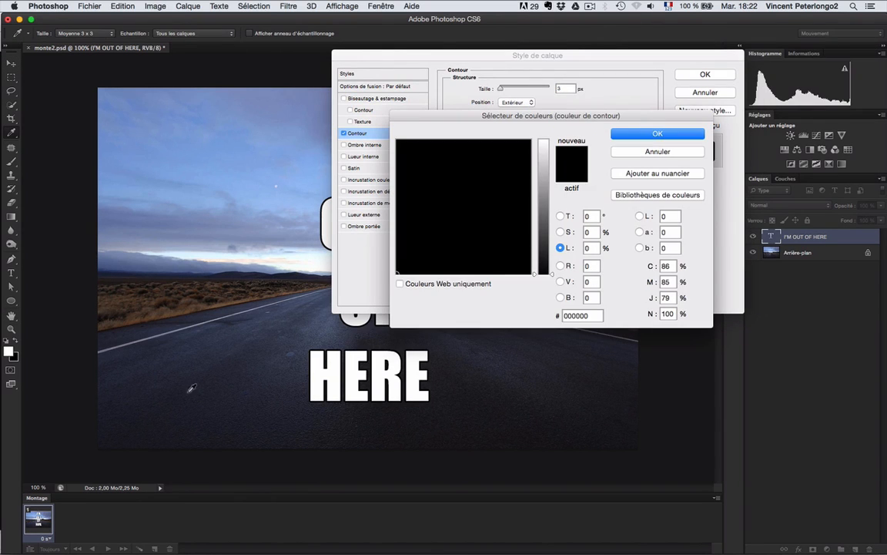
drag(124, 270, 122, 275)
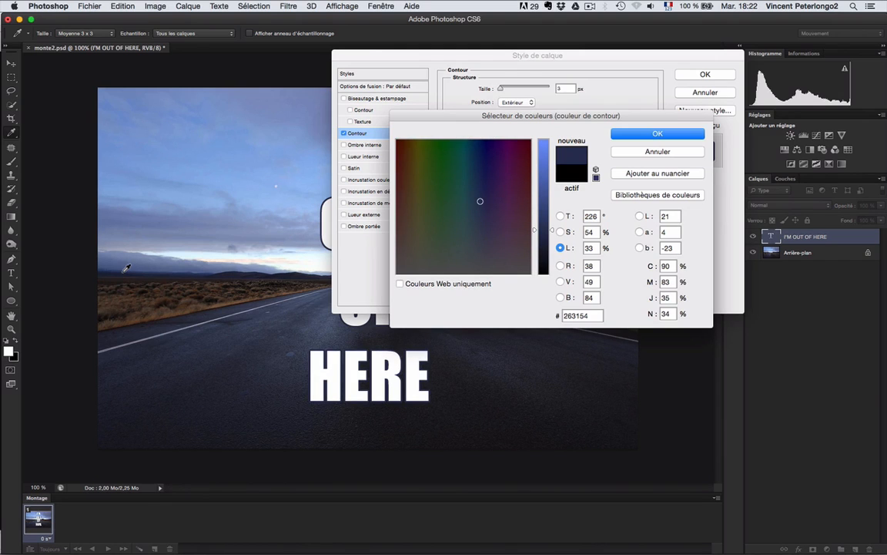
click(101, 316)
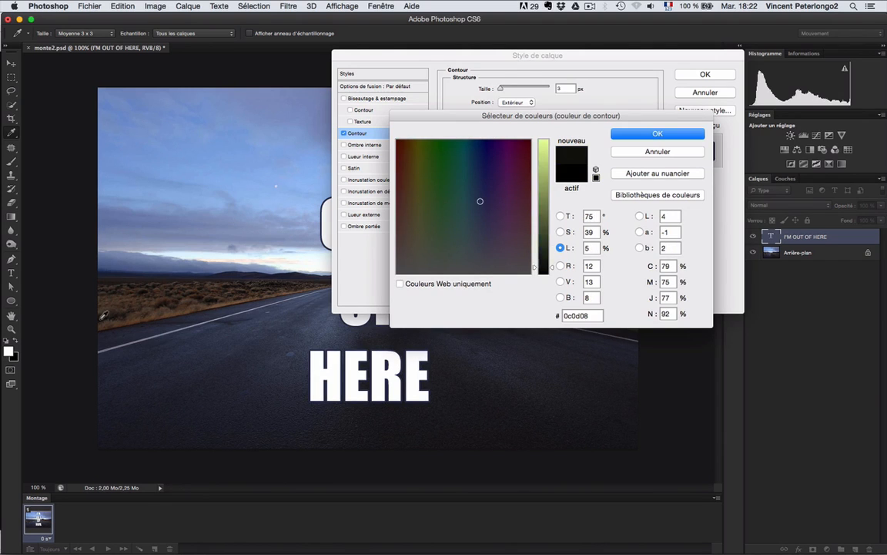
click(98, 317)
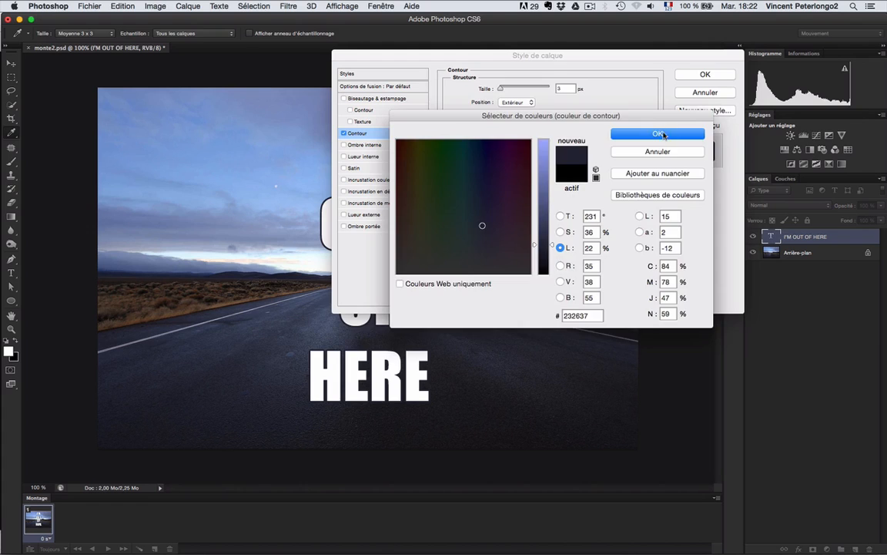
click(662, 136)
click(717, 74)
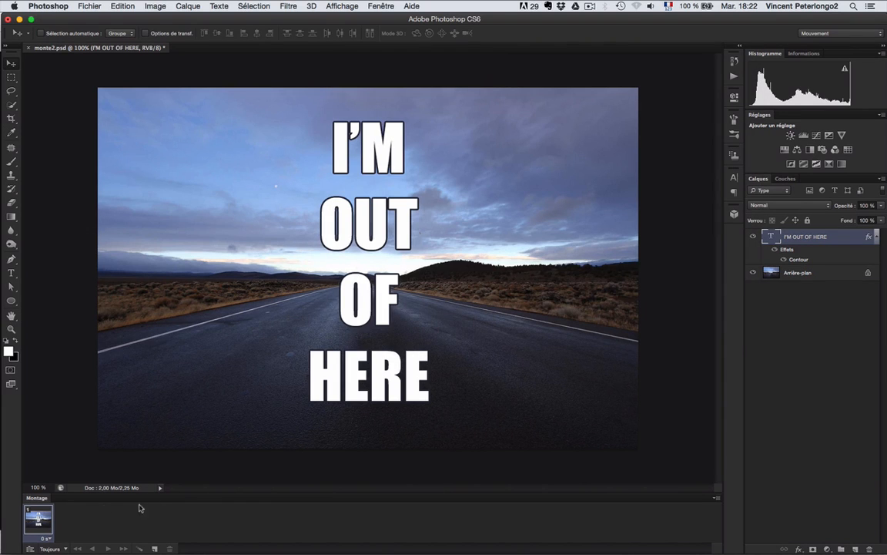
Add a second frame with the text moved down out of the image, and tween 3 frames with Image précédente for all layers.
click(155, 548)
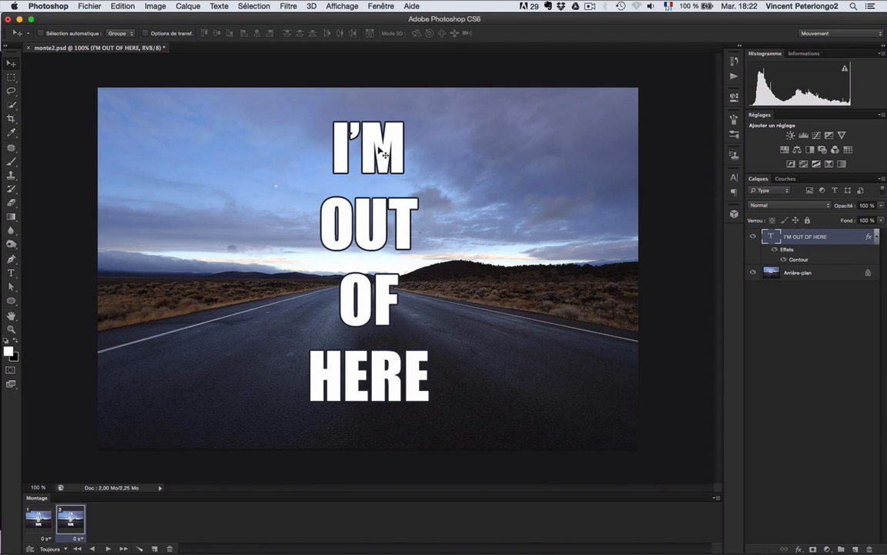
drag(384, 154, 377, 468)
key(shift+Down)
key(shift+Down)
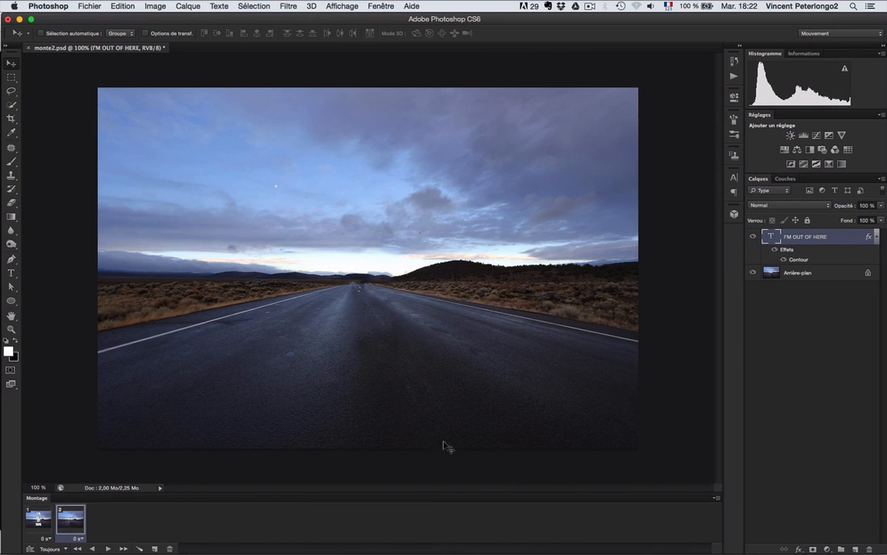
click(139, 548)
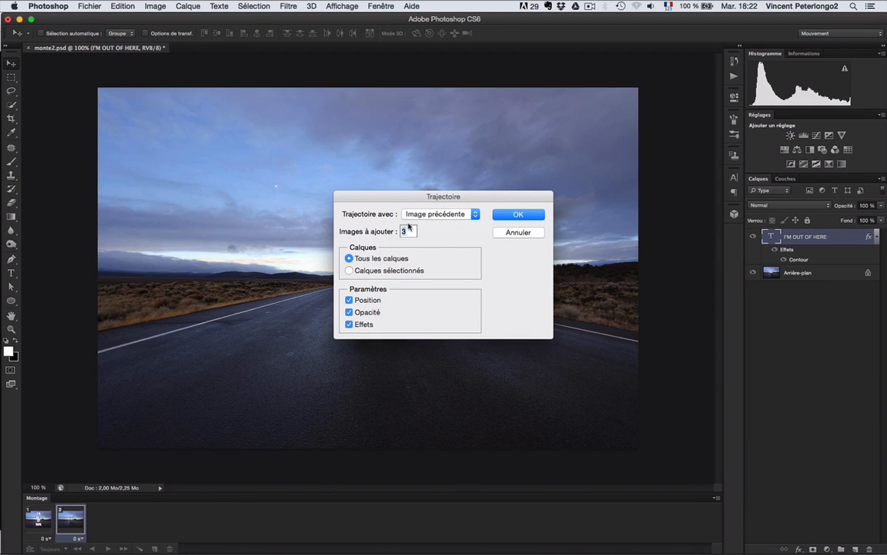
click(521, 215)
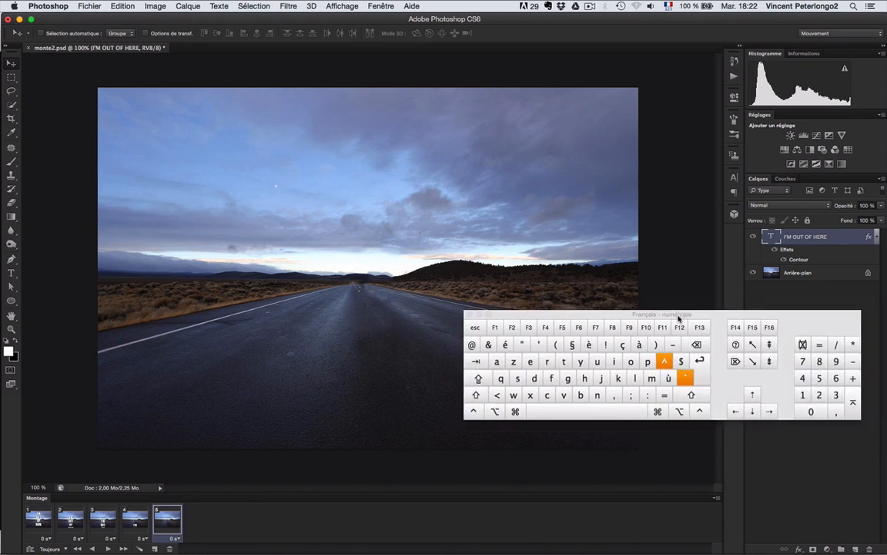
Select all five animation frames and reverse their order.
drag(678, 315, 619, 377)
shift+click(38, 518)
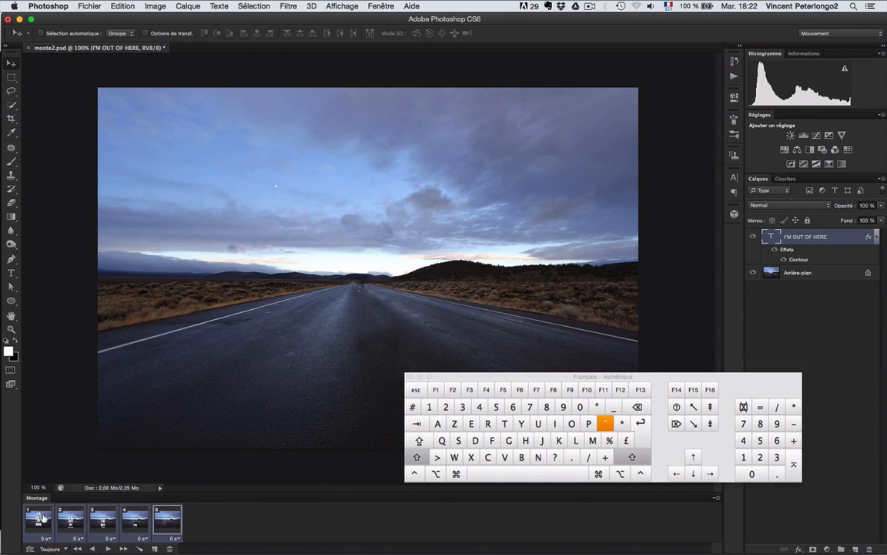
drag(578, 378, 886, 371)
click(716, 501)
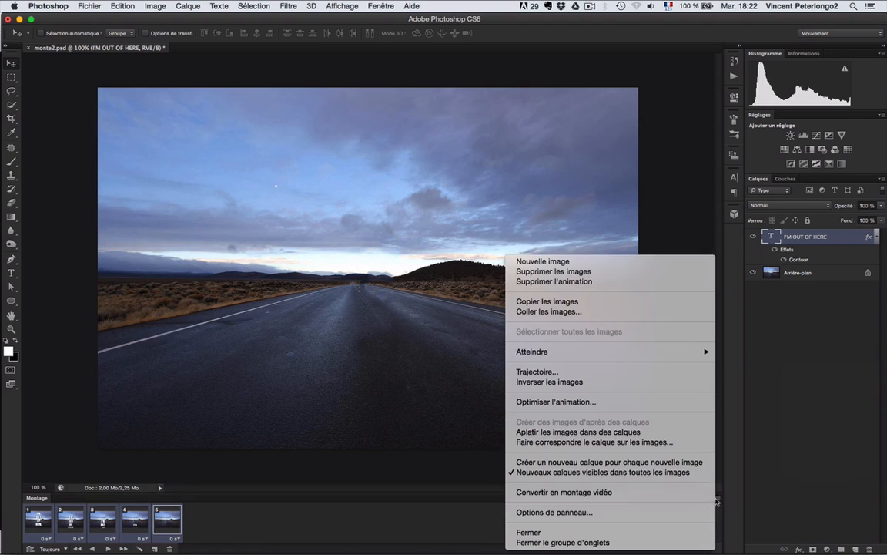
click(614, 382)
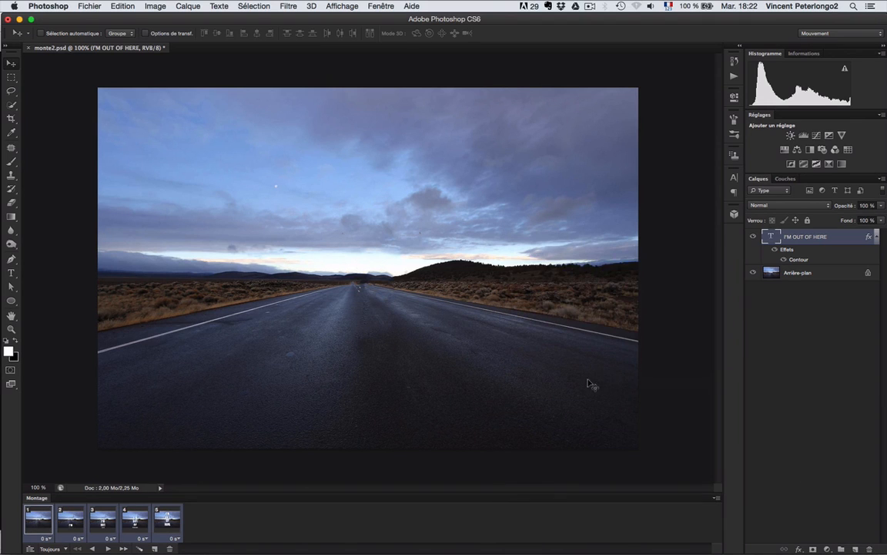
Set the animation looping to Une fois and play the text animation.
click(50, 549)
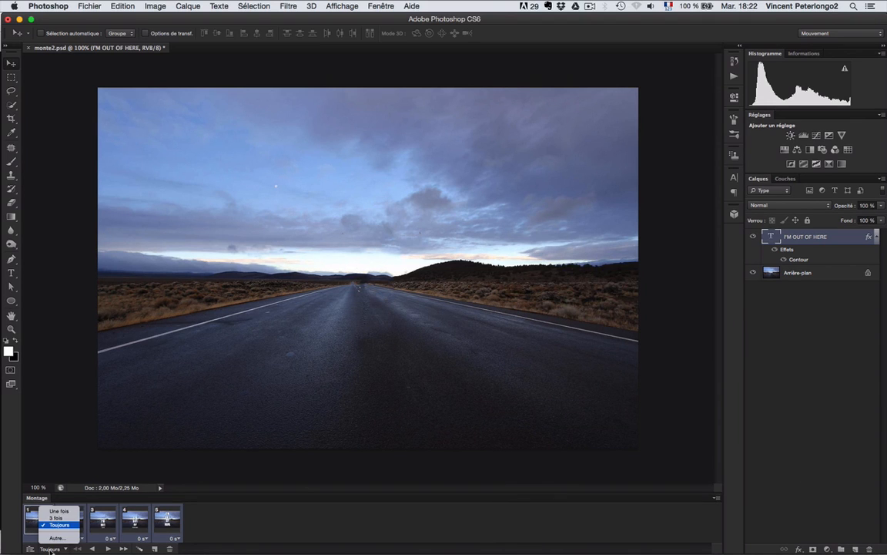
click(56, 512)
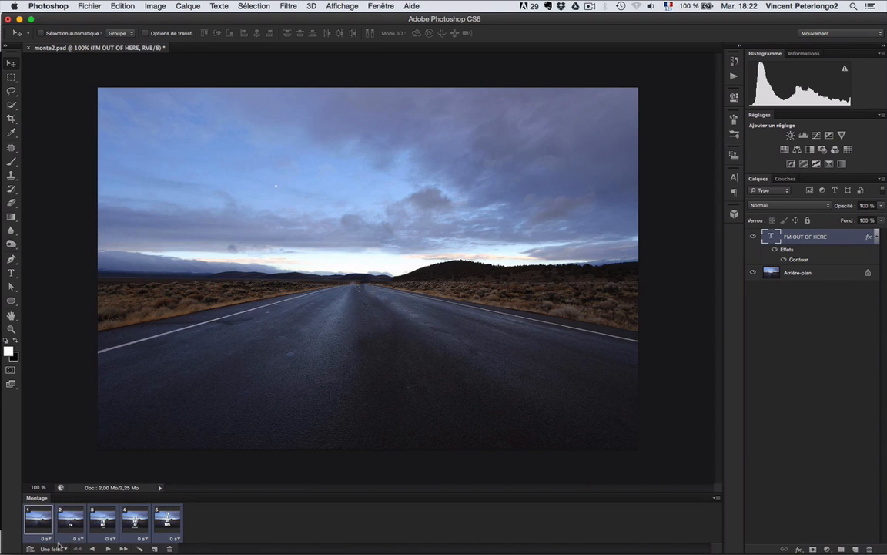
click(108, 549)
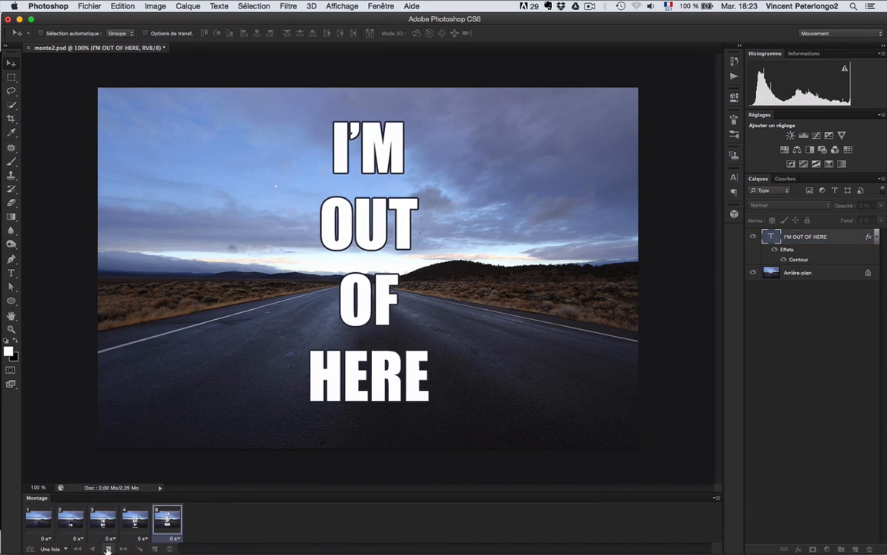
Save monte2.psd and copy all five of its animation frames.
click(88, 5)
click(98, 128)
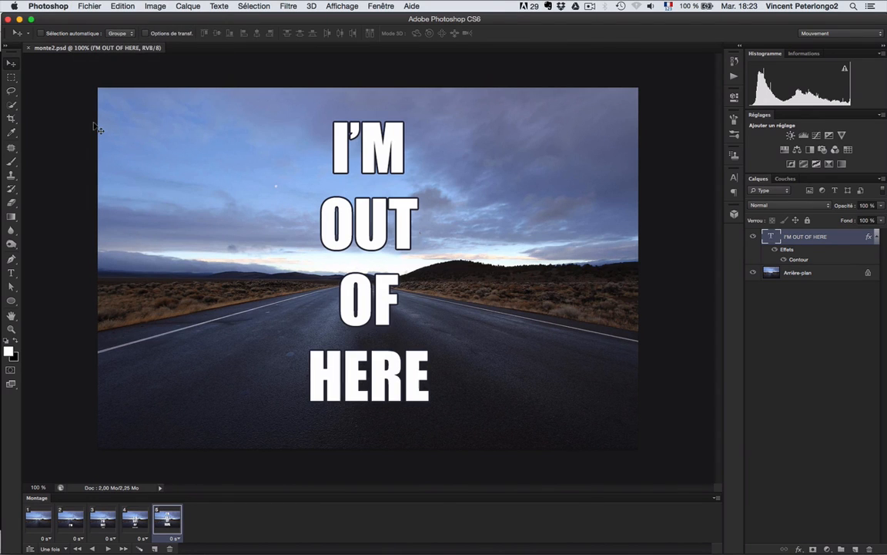
shift+click(41, 525)
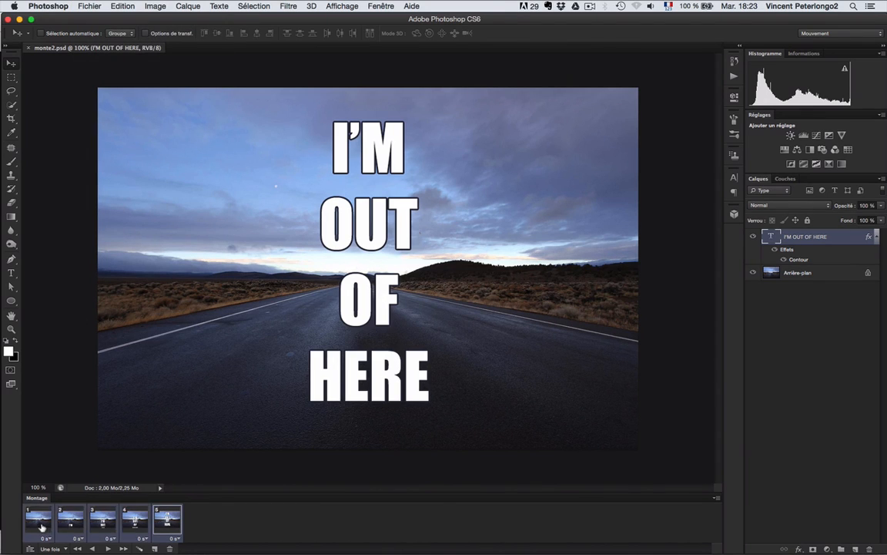
click(716, 499)
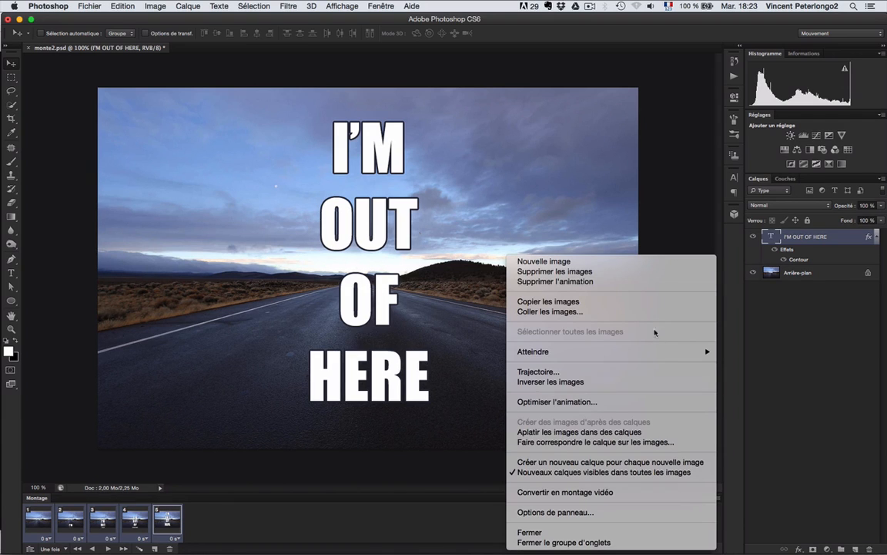
click(552, 301)
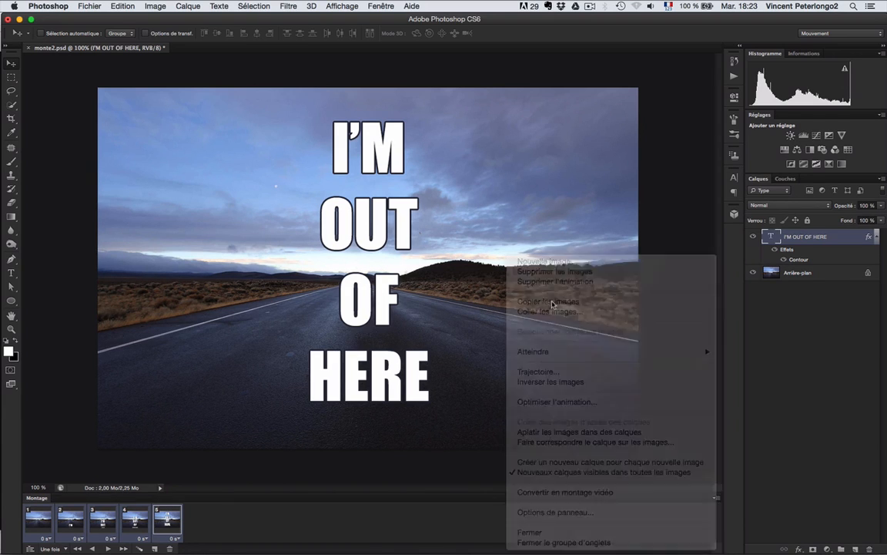
Open monte.psd from the Bureau folder.
click(88, 6)
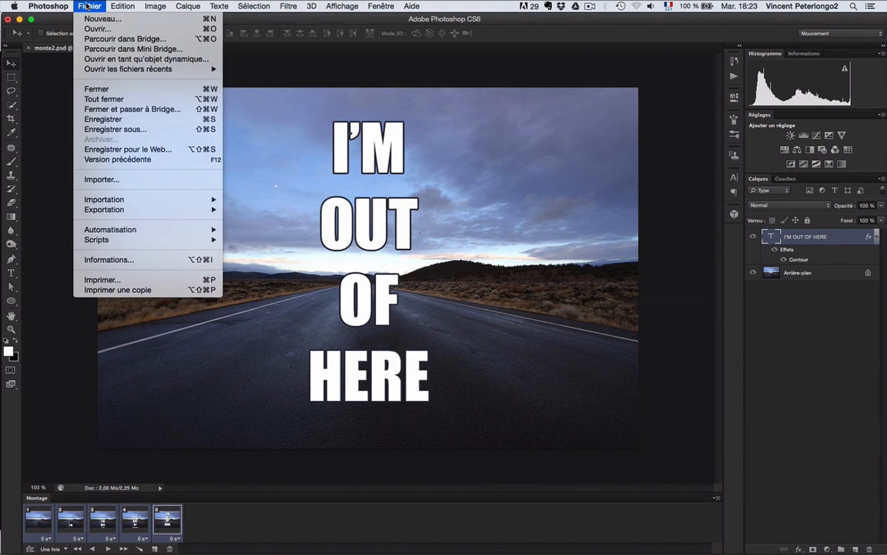
click(96, 29)
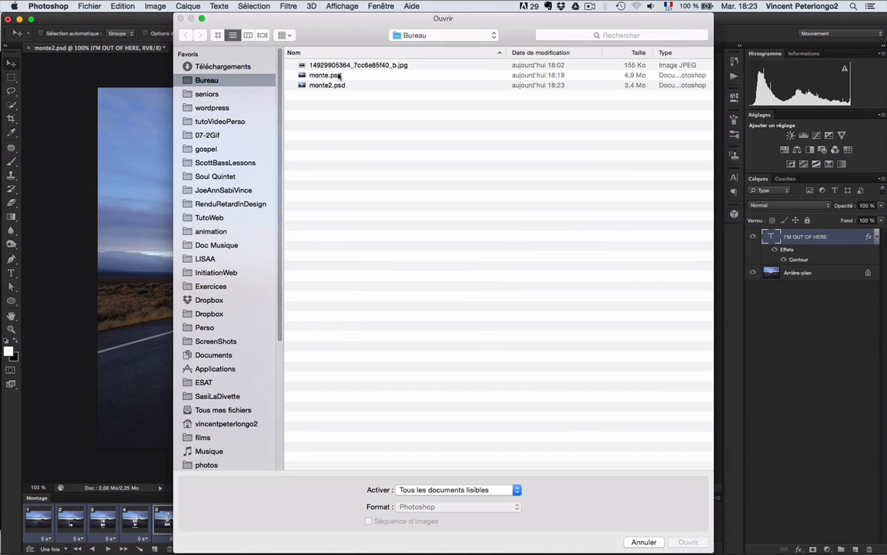
click(338, 75)
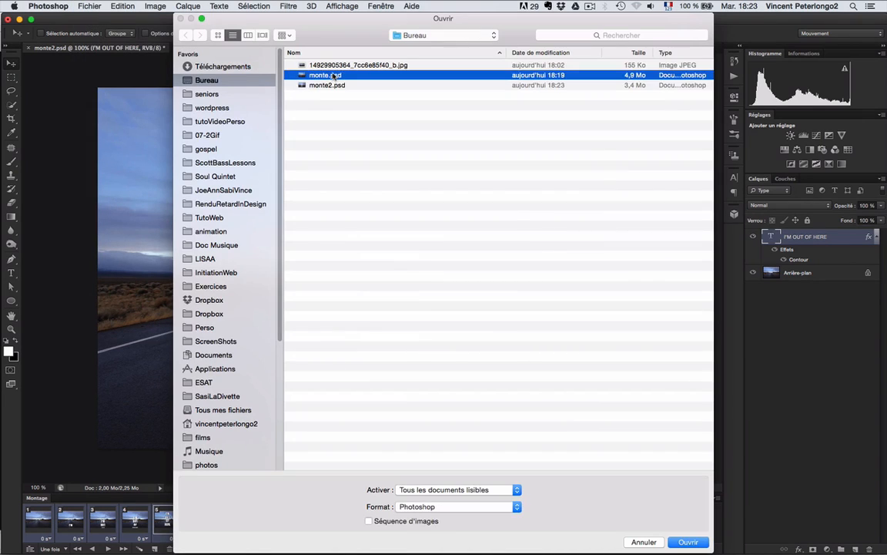
click(688, 542)
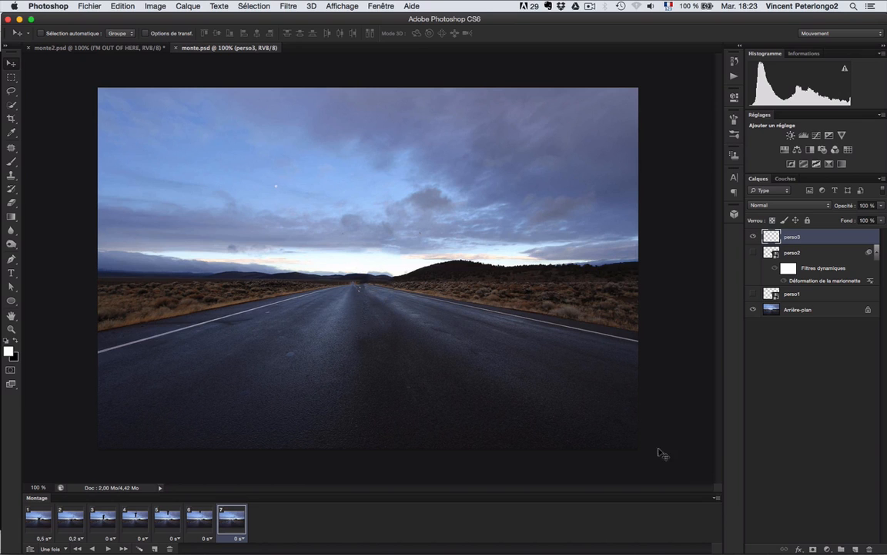
Paste the copied frames after frame 7 using Coller après la sélection, and play the combined animation.
click(717, 498)
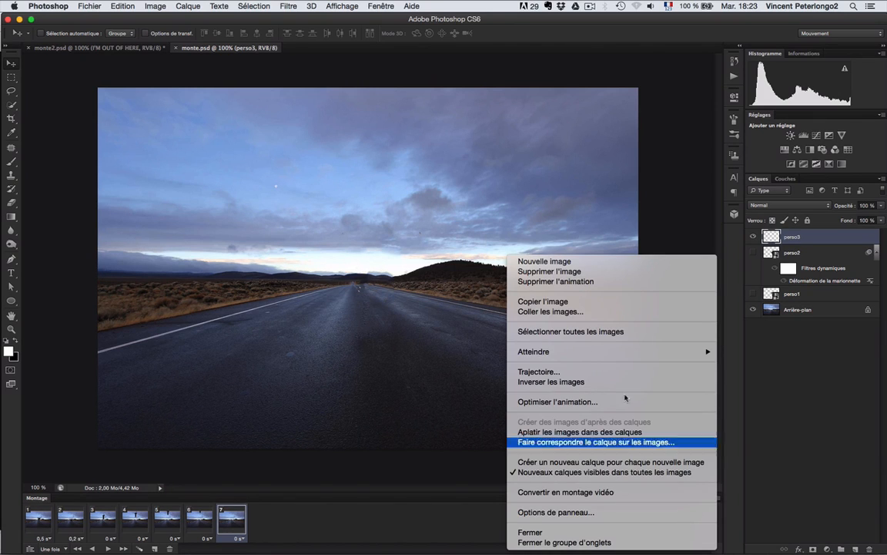
click(547, 312)
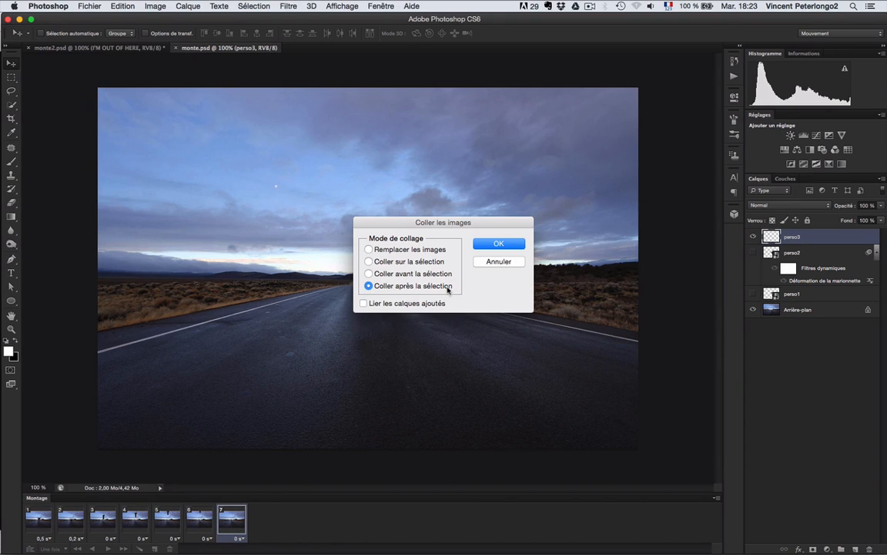
click(499, 244)
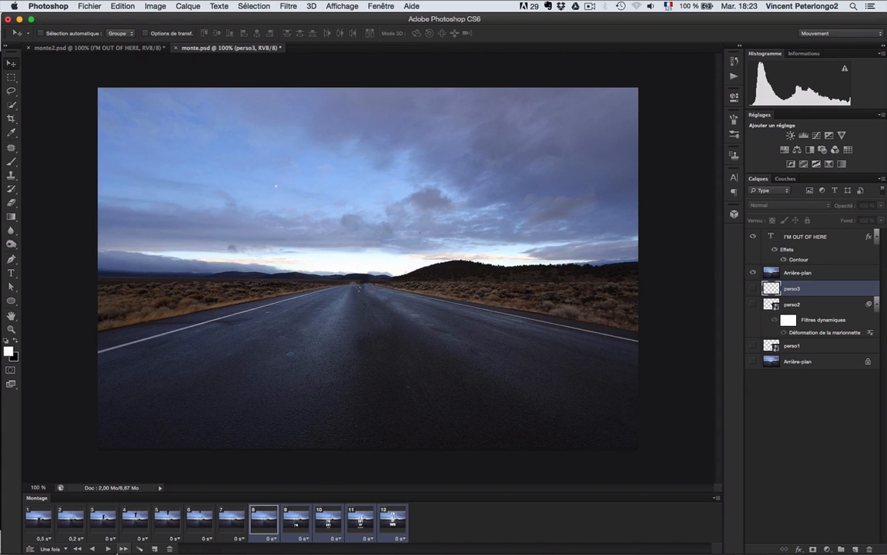
click(108, 547)
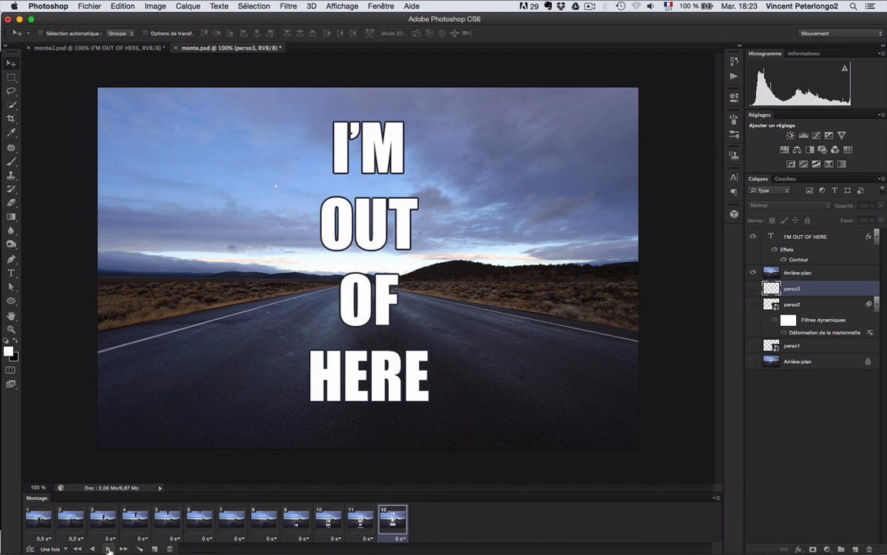
Replay the combined animation from frame 1.
click(33, 527)
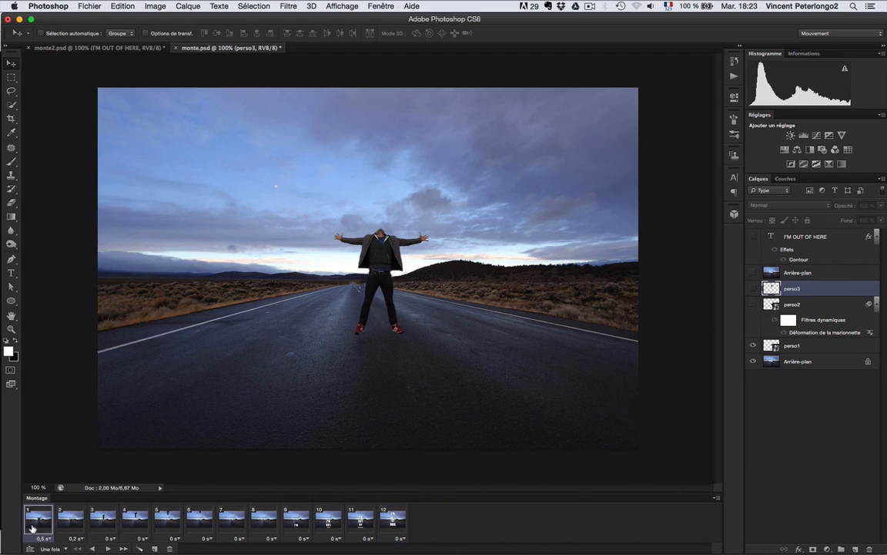
click(108, 548)
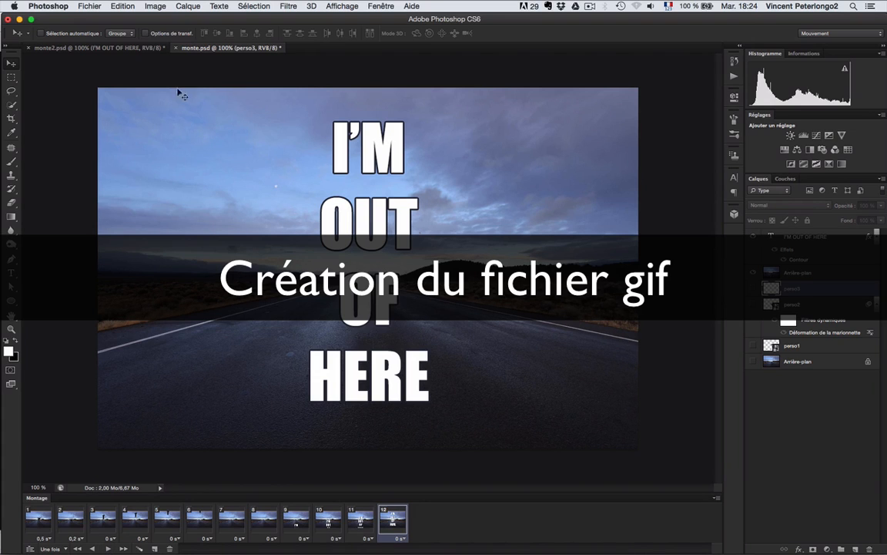
Open Enregistrer pour le Web for the animation, keeping GIF format, Perception palette, 256 colours and Diffusion dithering.
click(89, 6)
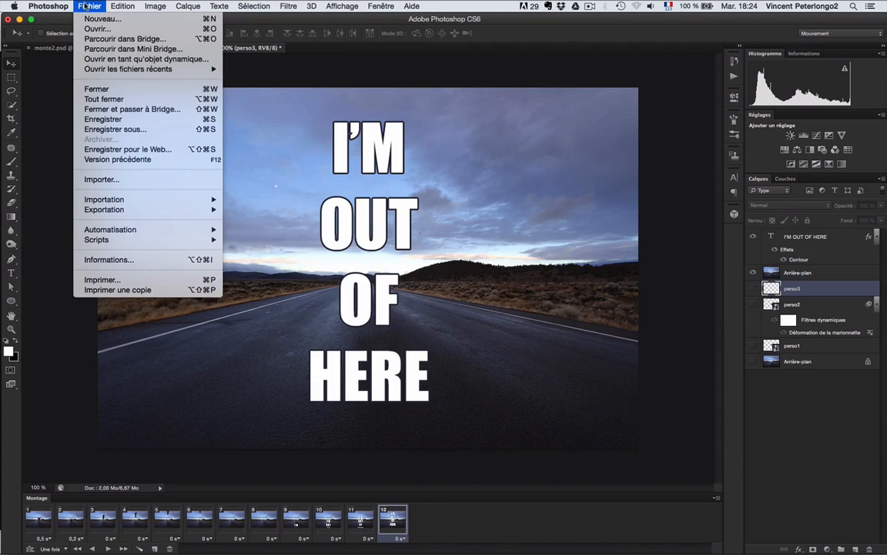
click(105, 150)
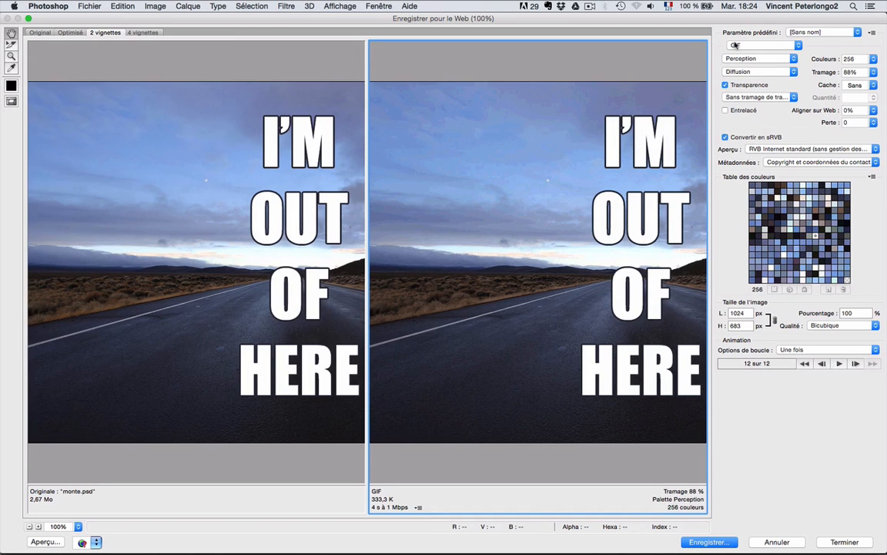
click(736, 46)
click(728, 46)
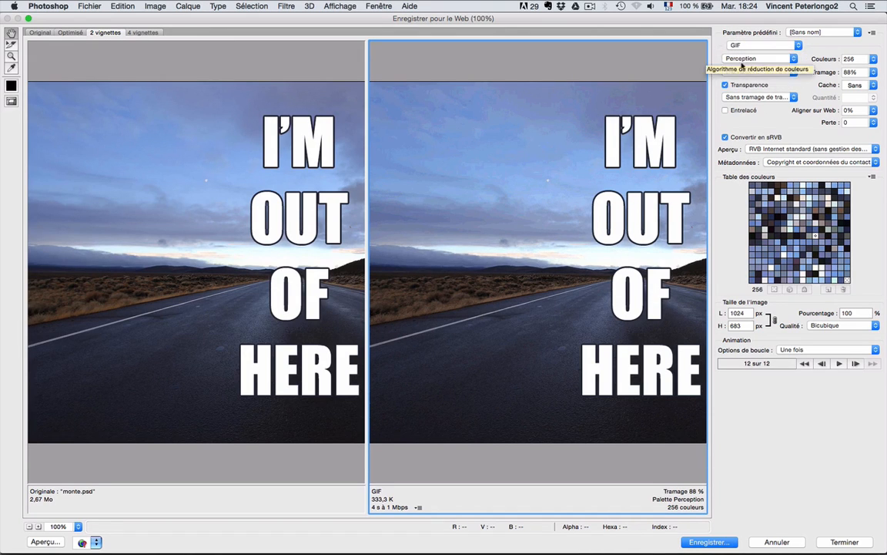
click(858, 59)
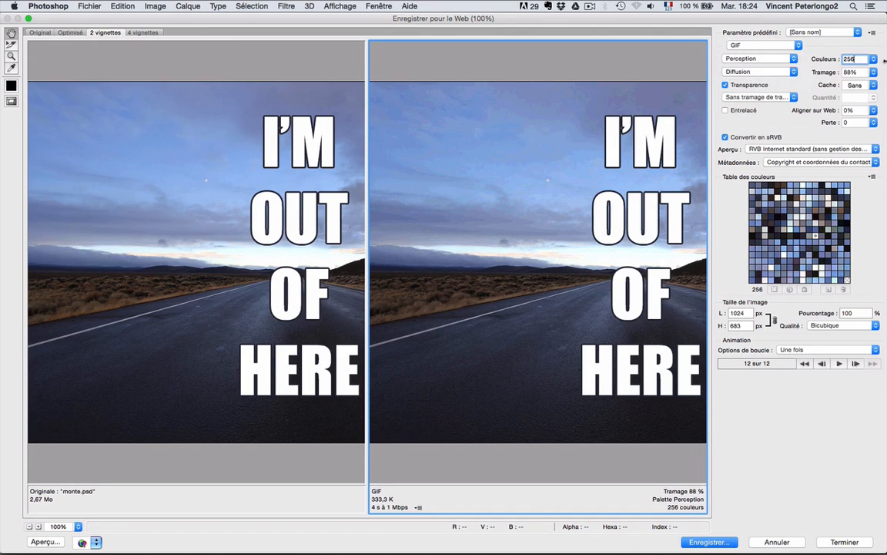
click(874, 60)
click(874, 60)
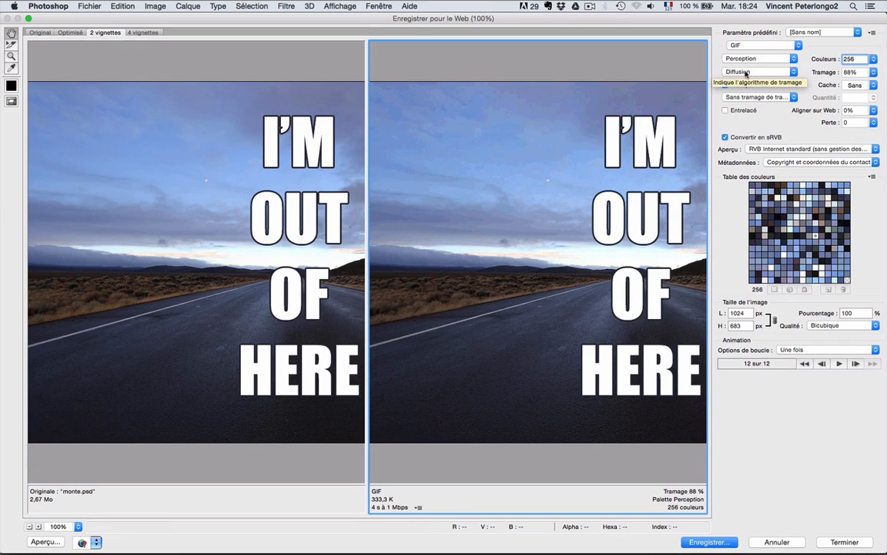
click(746, 73)
click(745, 73)
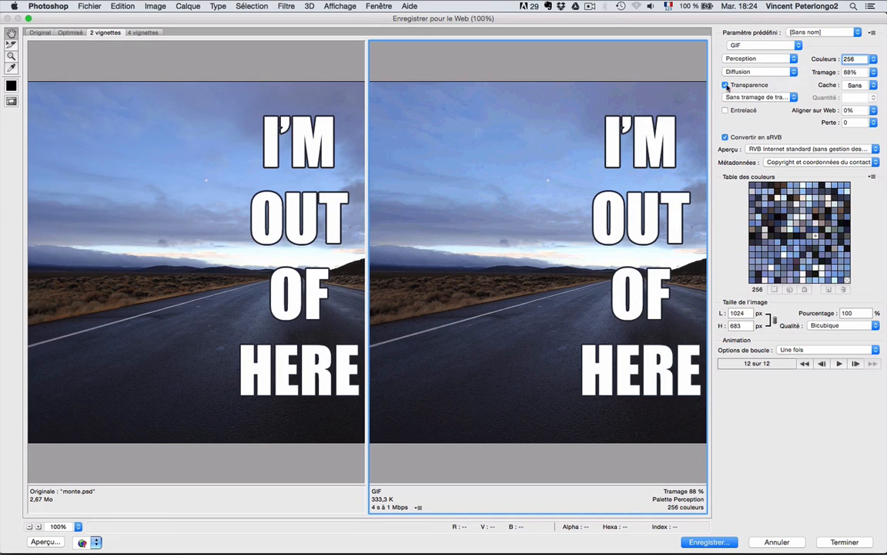
Set the export height to 404 px and save the optimised GIF as monte.gif in the Bureau folder.
click(736, 326)
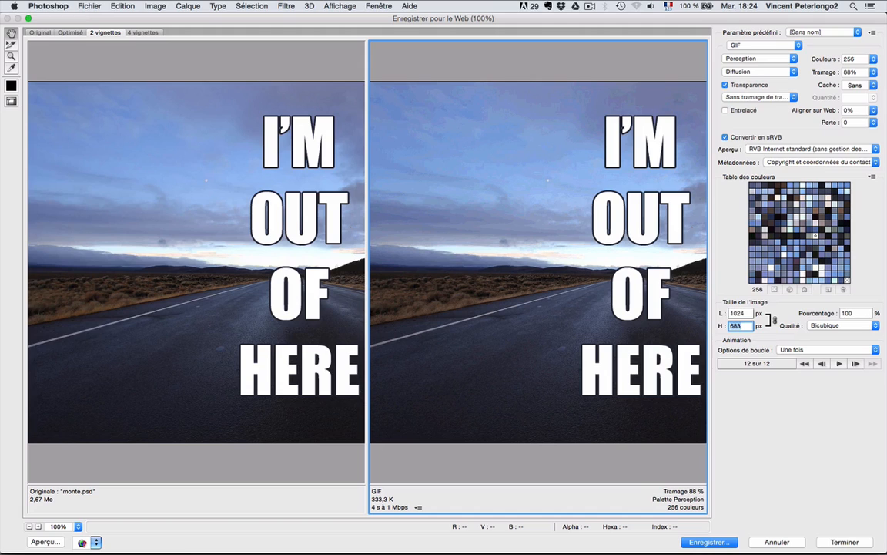
text(404)
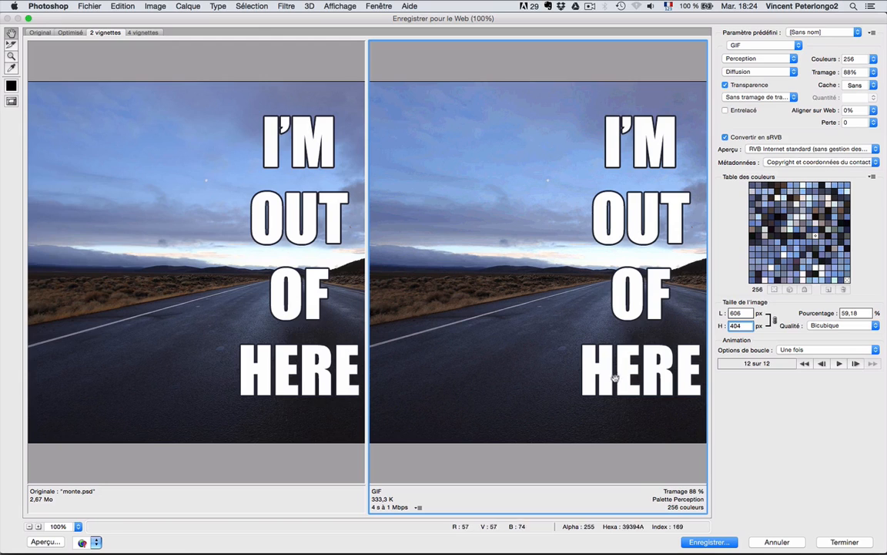
key(Return)
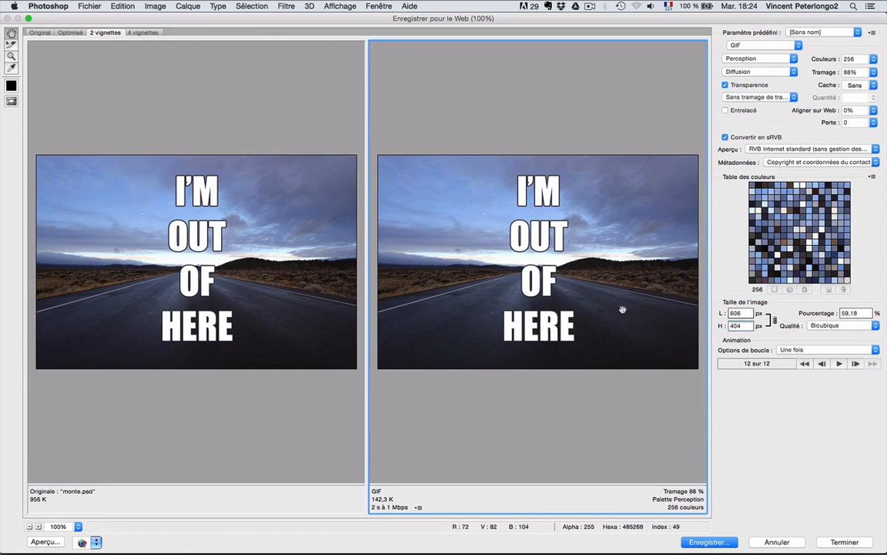
click(709, 542)
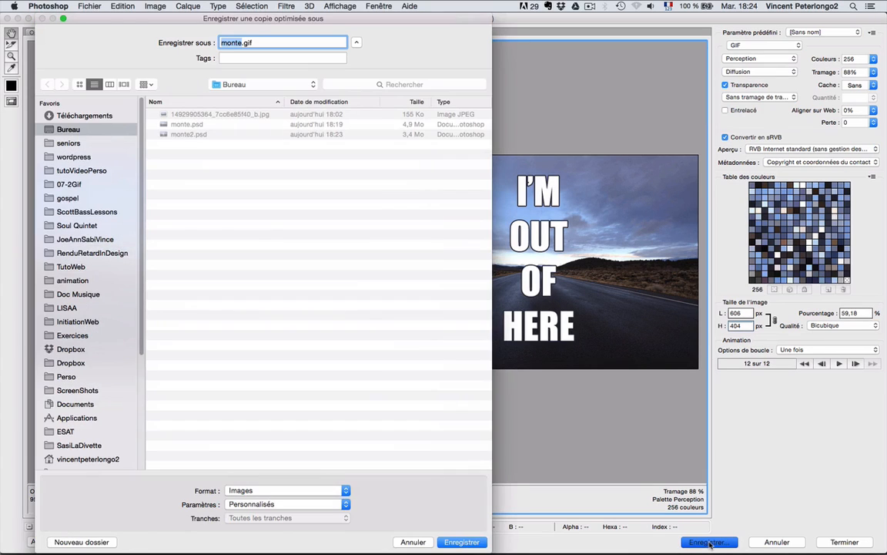
click(455, 542)
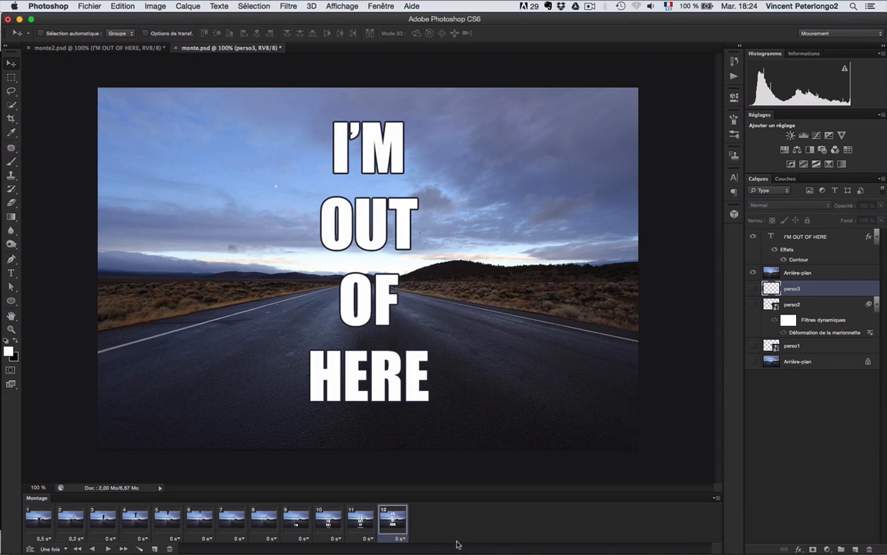
Switch to Chrome and open monte.gif from the 07-2Gif folder.
key(super+Tab)
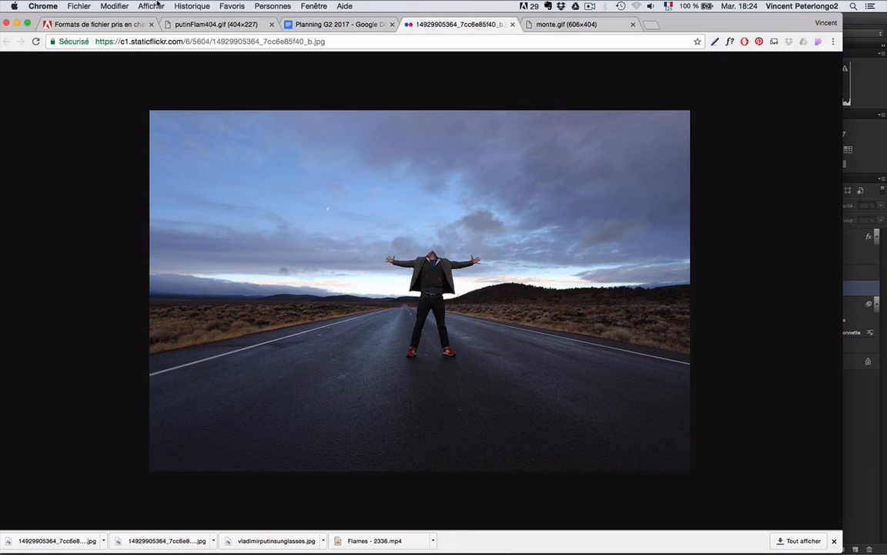
click(87, 10)
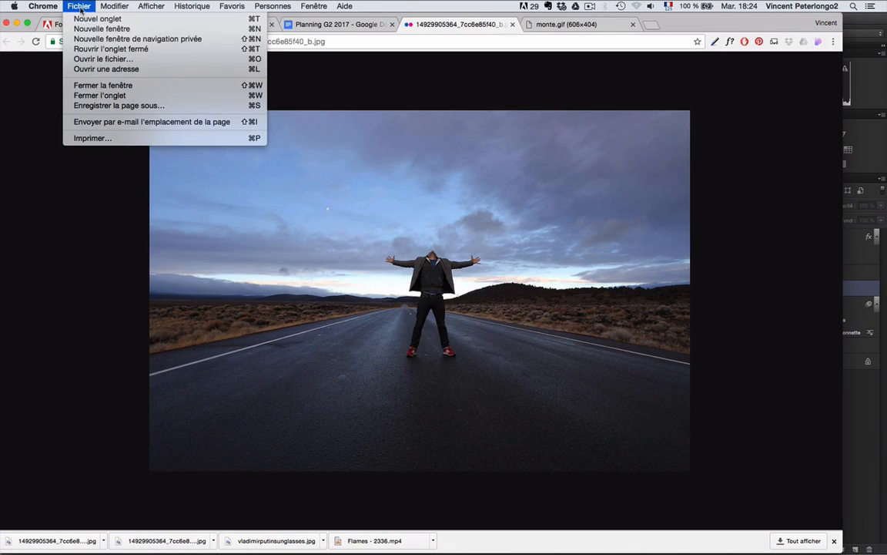
click(89, 59)
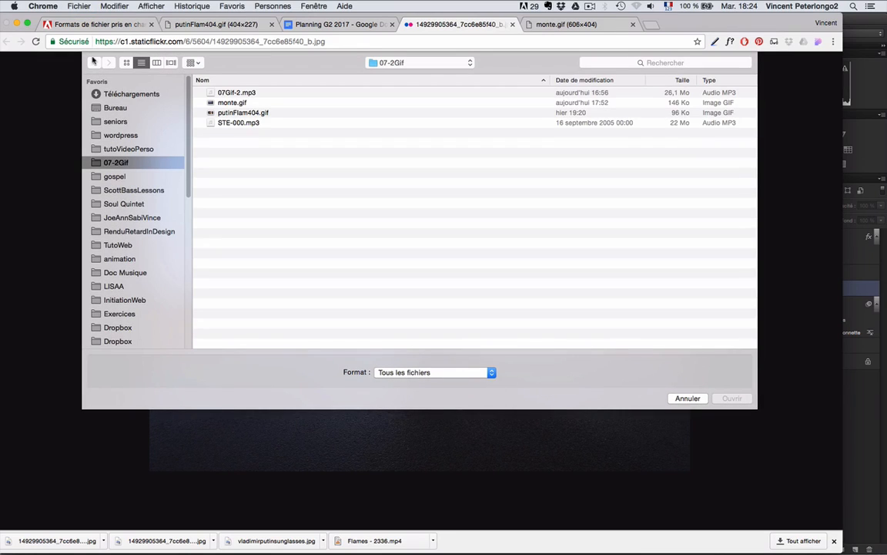
click(208, 100)
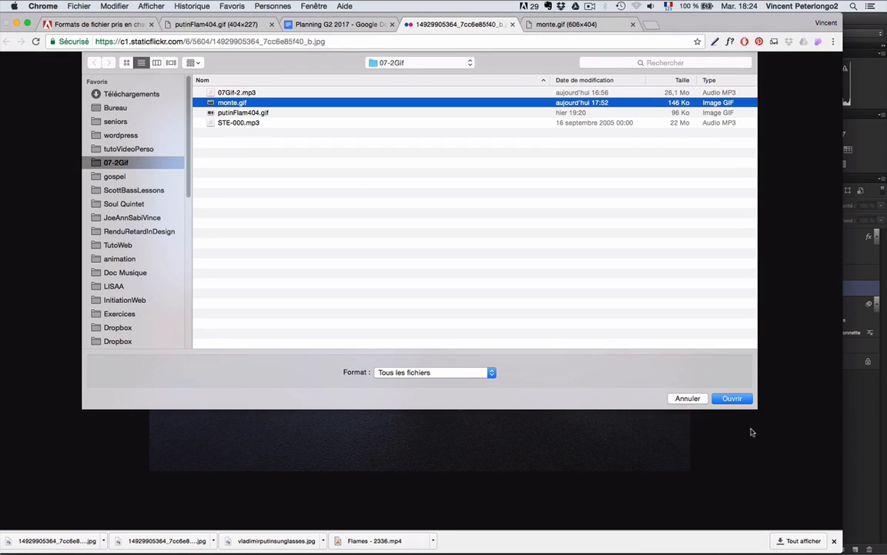
click(746, 401)
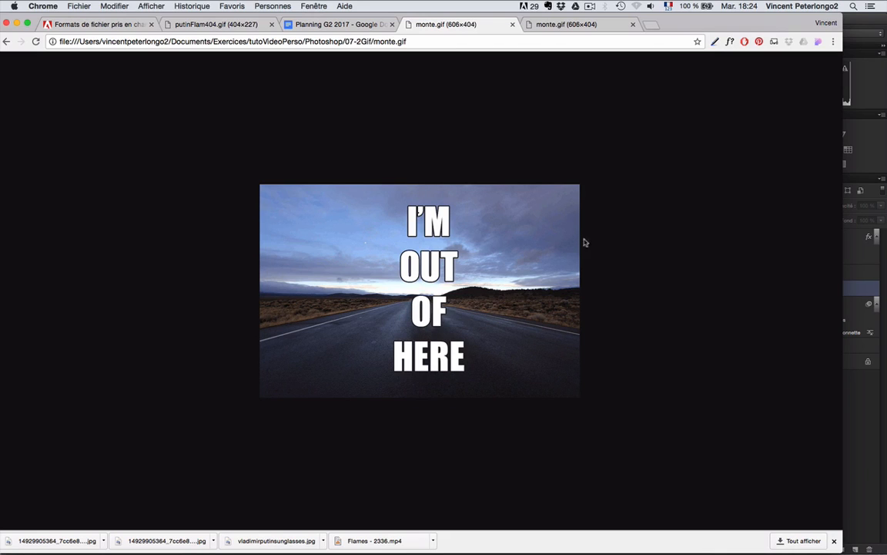
Reload monte.gif to replay its animation, and switch to the open putinFlam404.gif page.
click(34, 42)
drag(370, 352, 226, 400)
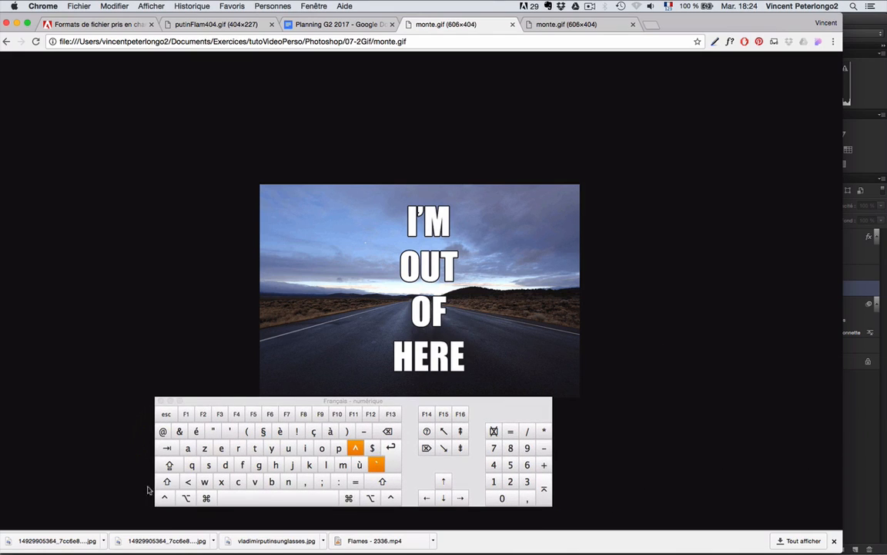
key(super)
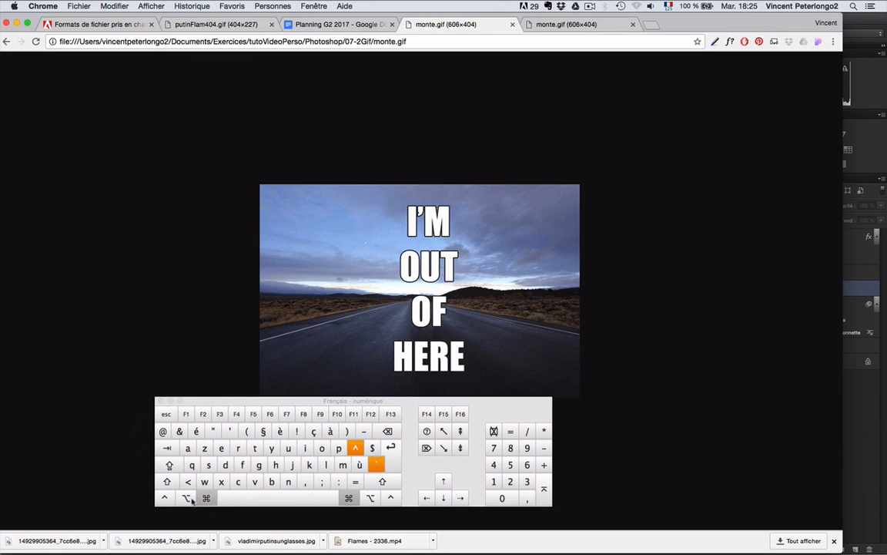
key(super+r)
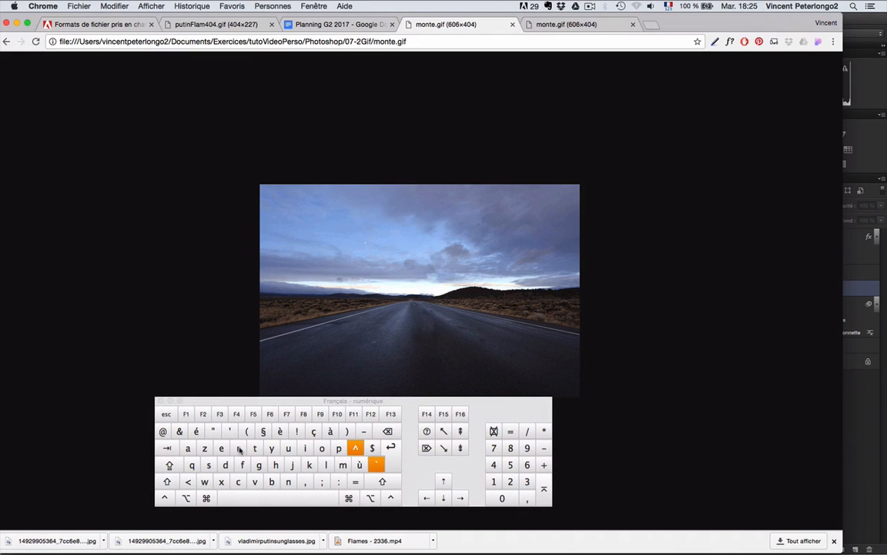
click(216, 25)
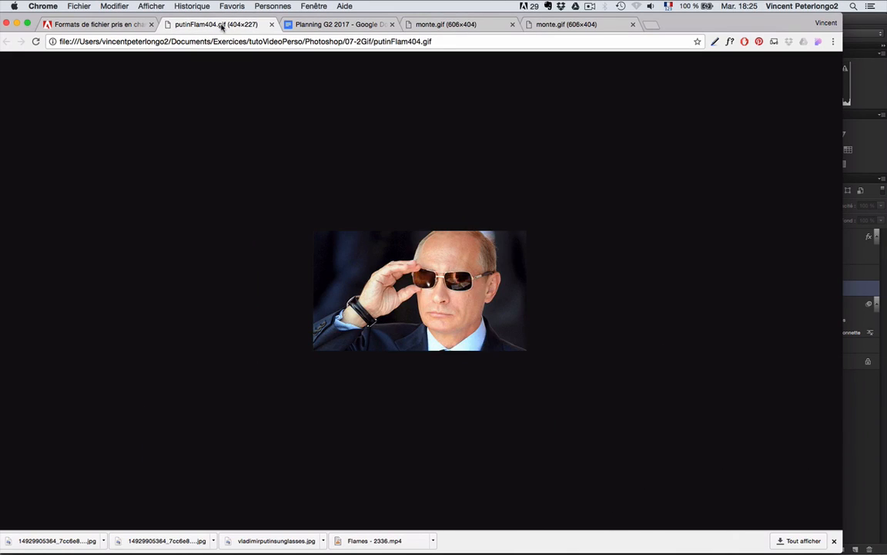